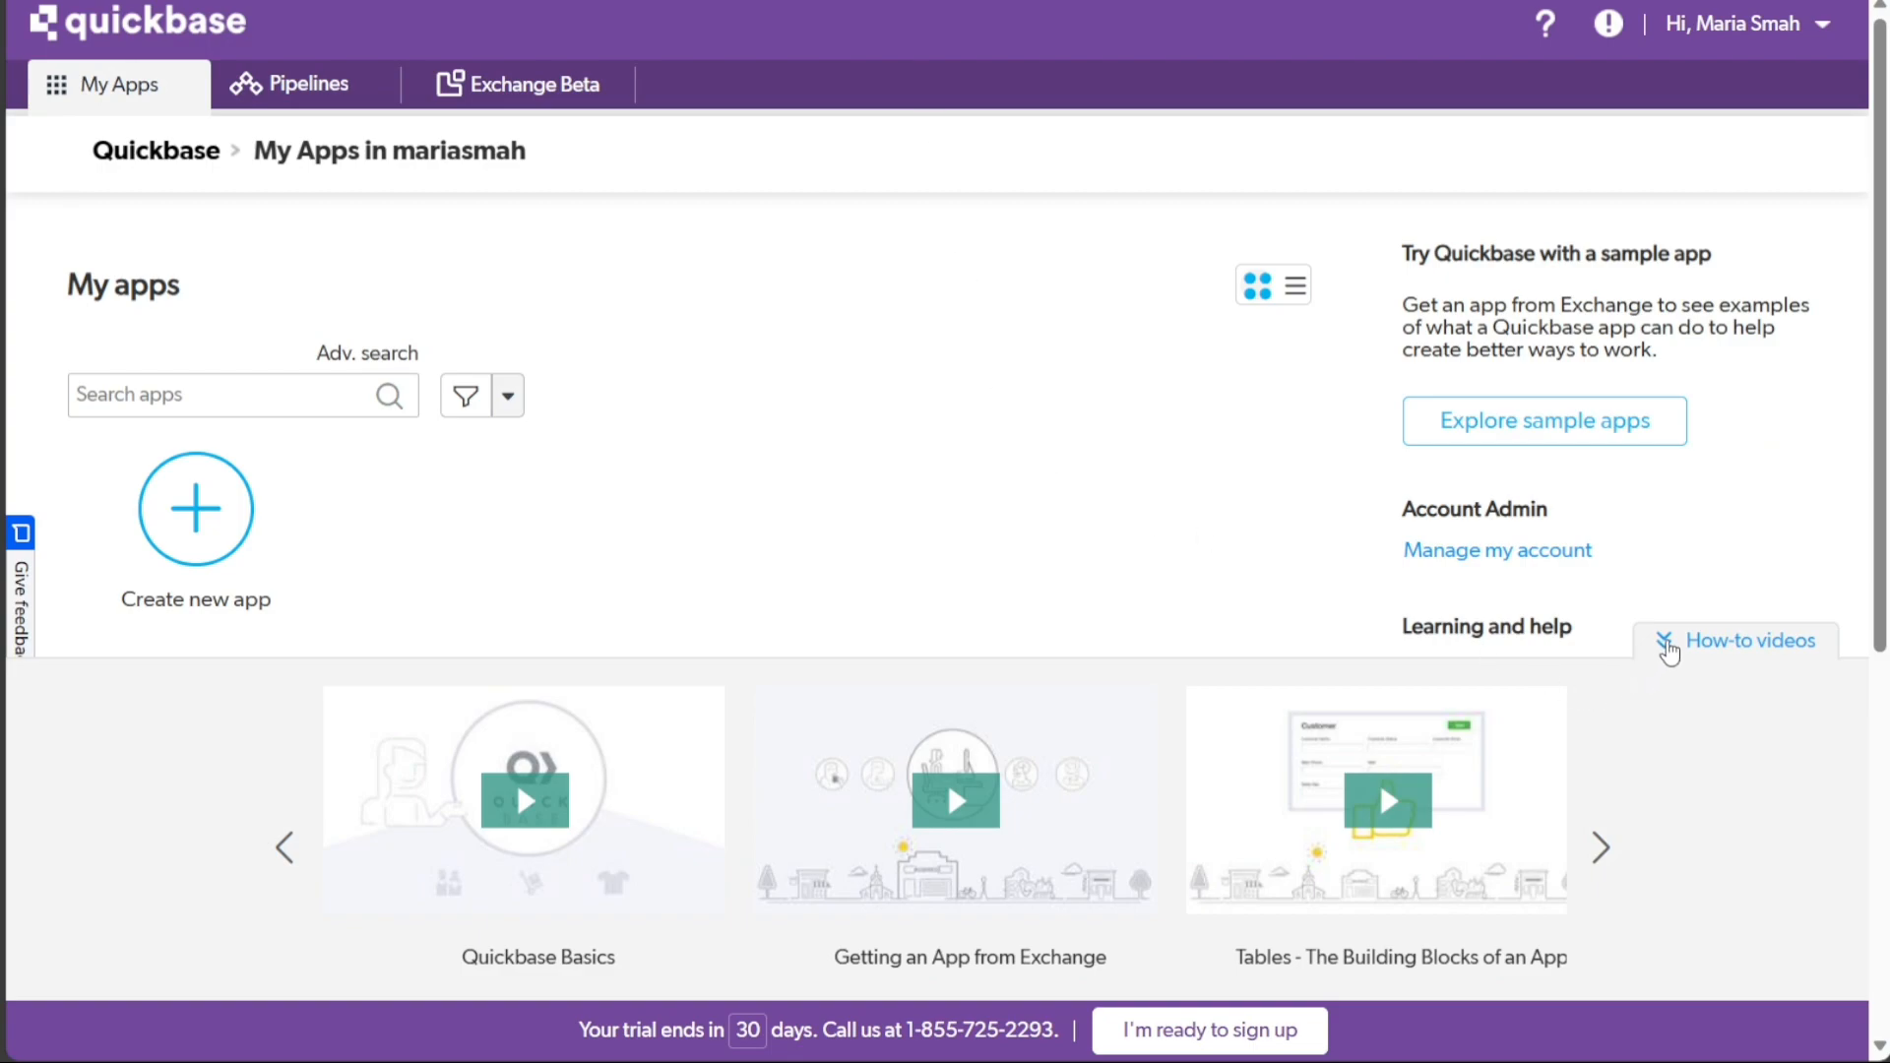
# Collapse the how-to videos panel on the My Apps page
pyautogui.click(1667, 645)
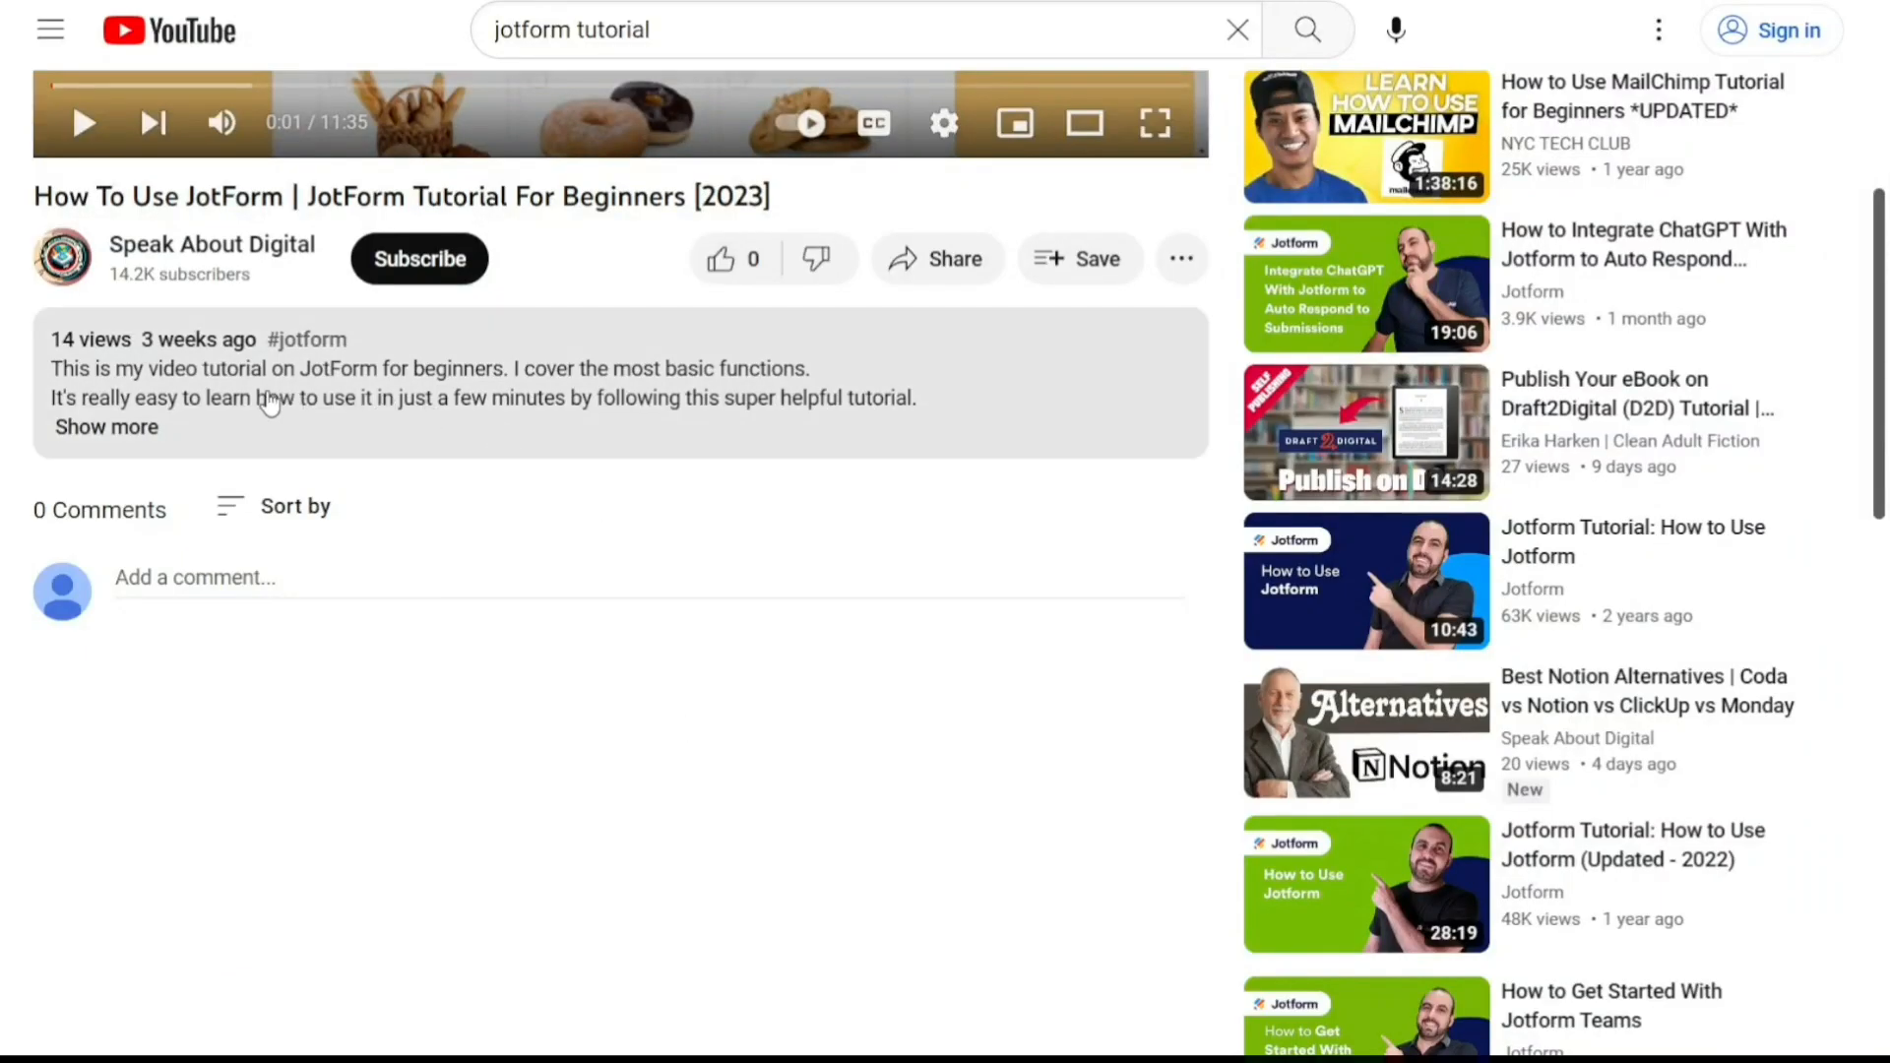
# Expand the description of the JotForm tutorial video on YouTube
pyautogui.click(126, 428)
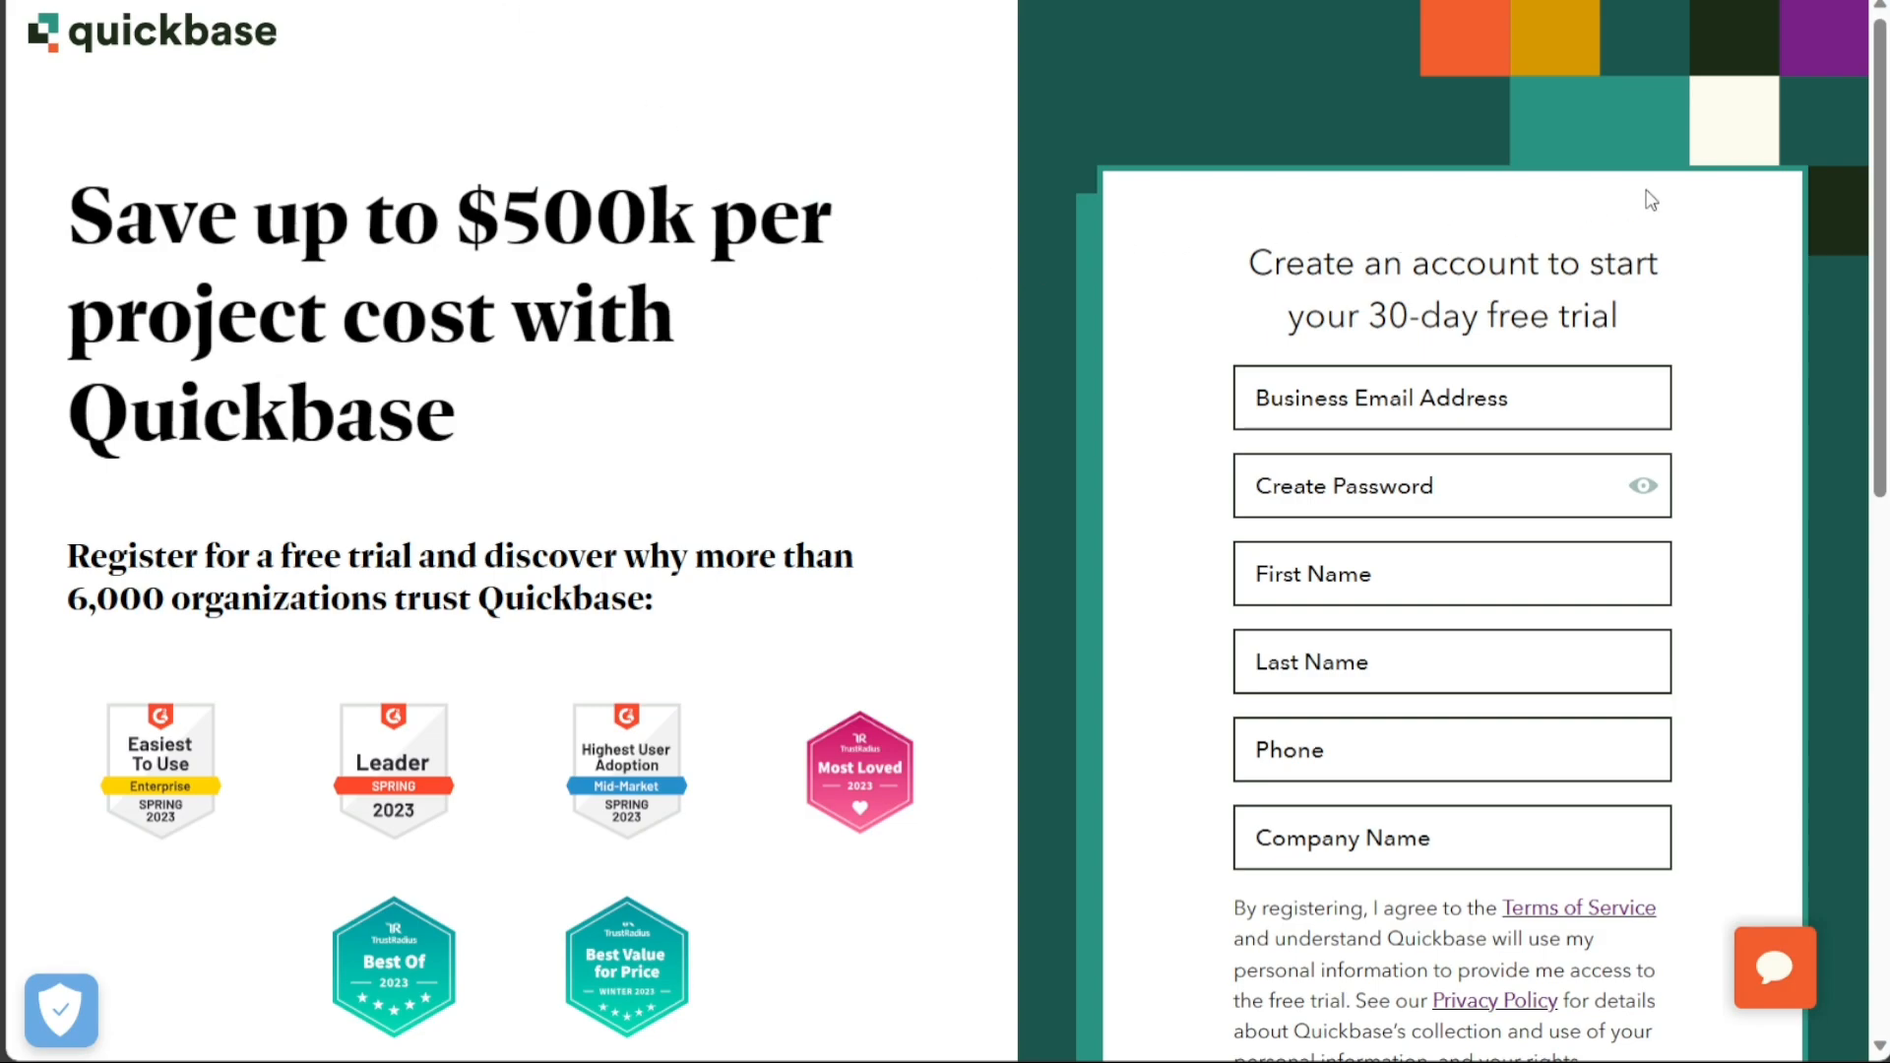
# Look through the Quickbase registration form for the 30-day free trial
pyautogui.moveTo(1880, 154); pyautogui.dragTo(1886, 275)
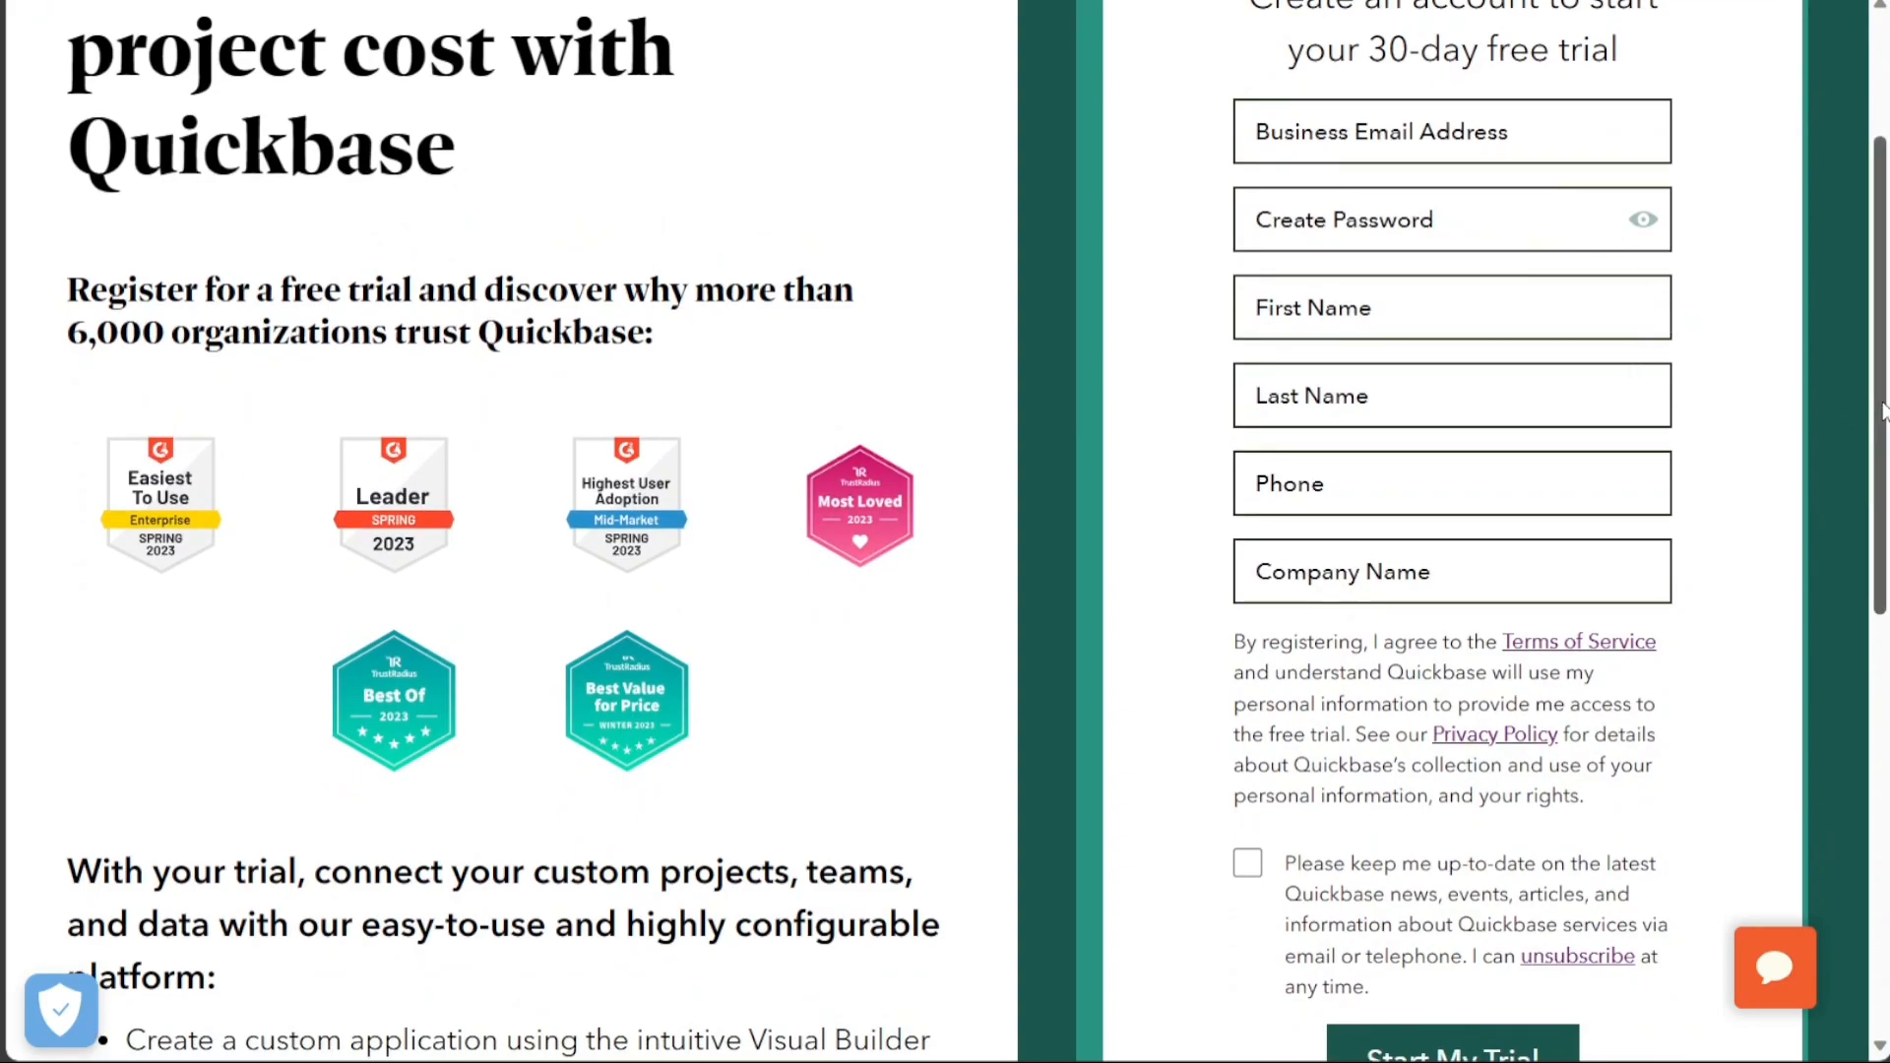
pyautogui.moveTo(1884, 411); pyautogui.dragTo(1857, 576)
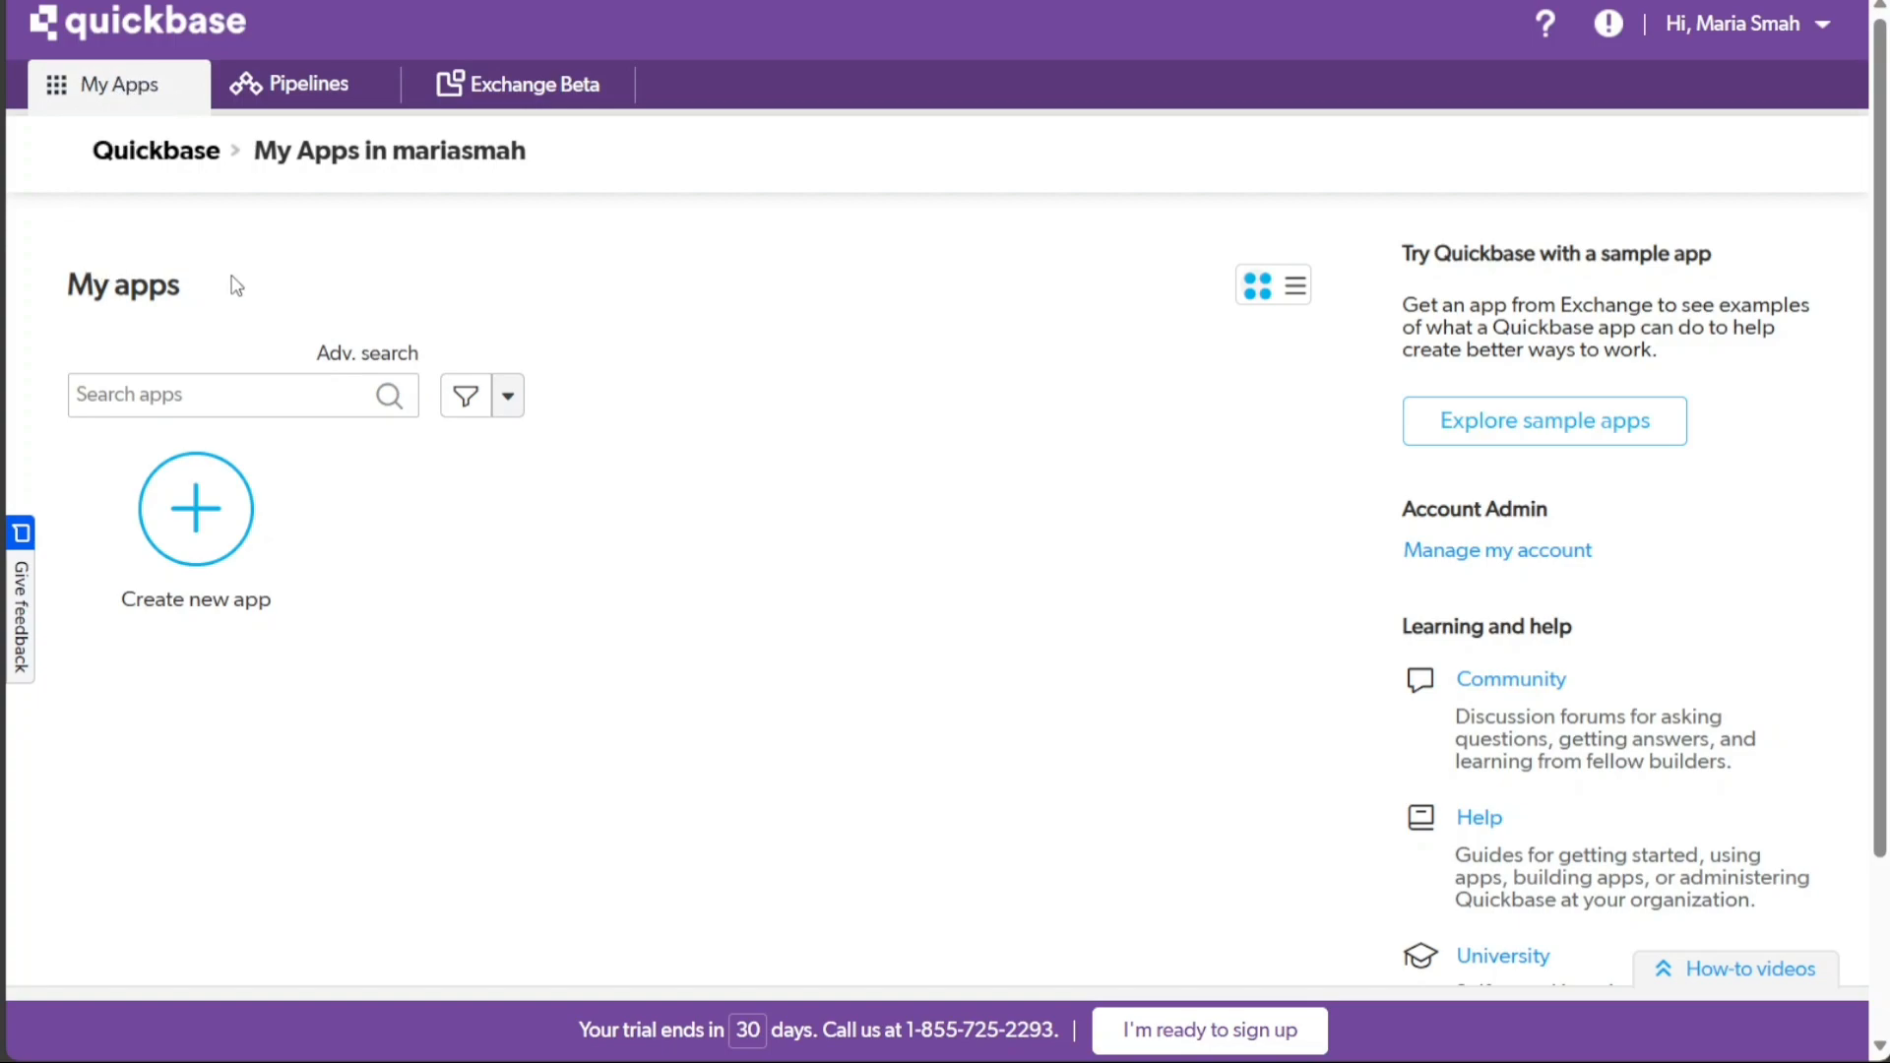
pyautogui.moveTo(191, 289); pyautogui.dragTo(69, 290)
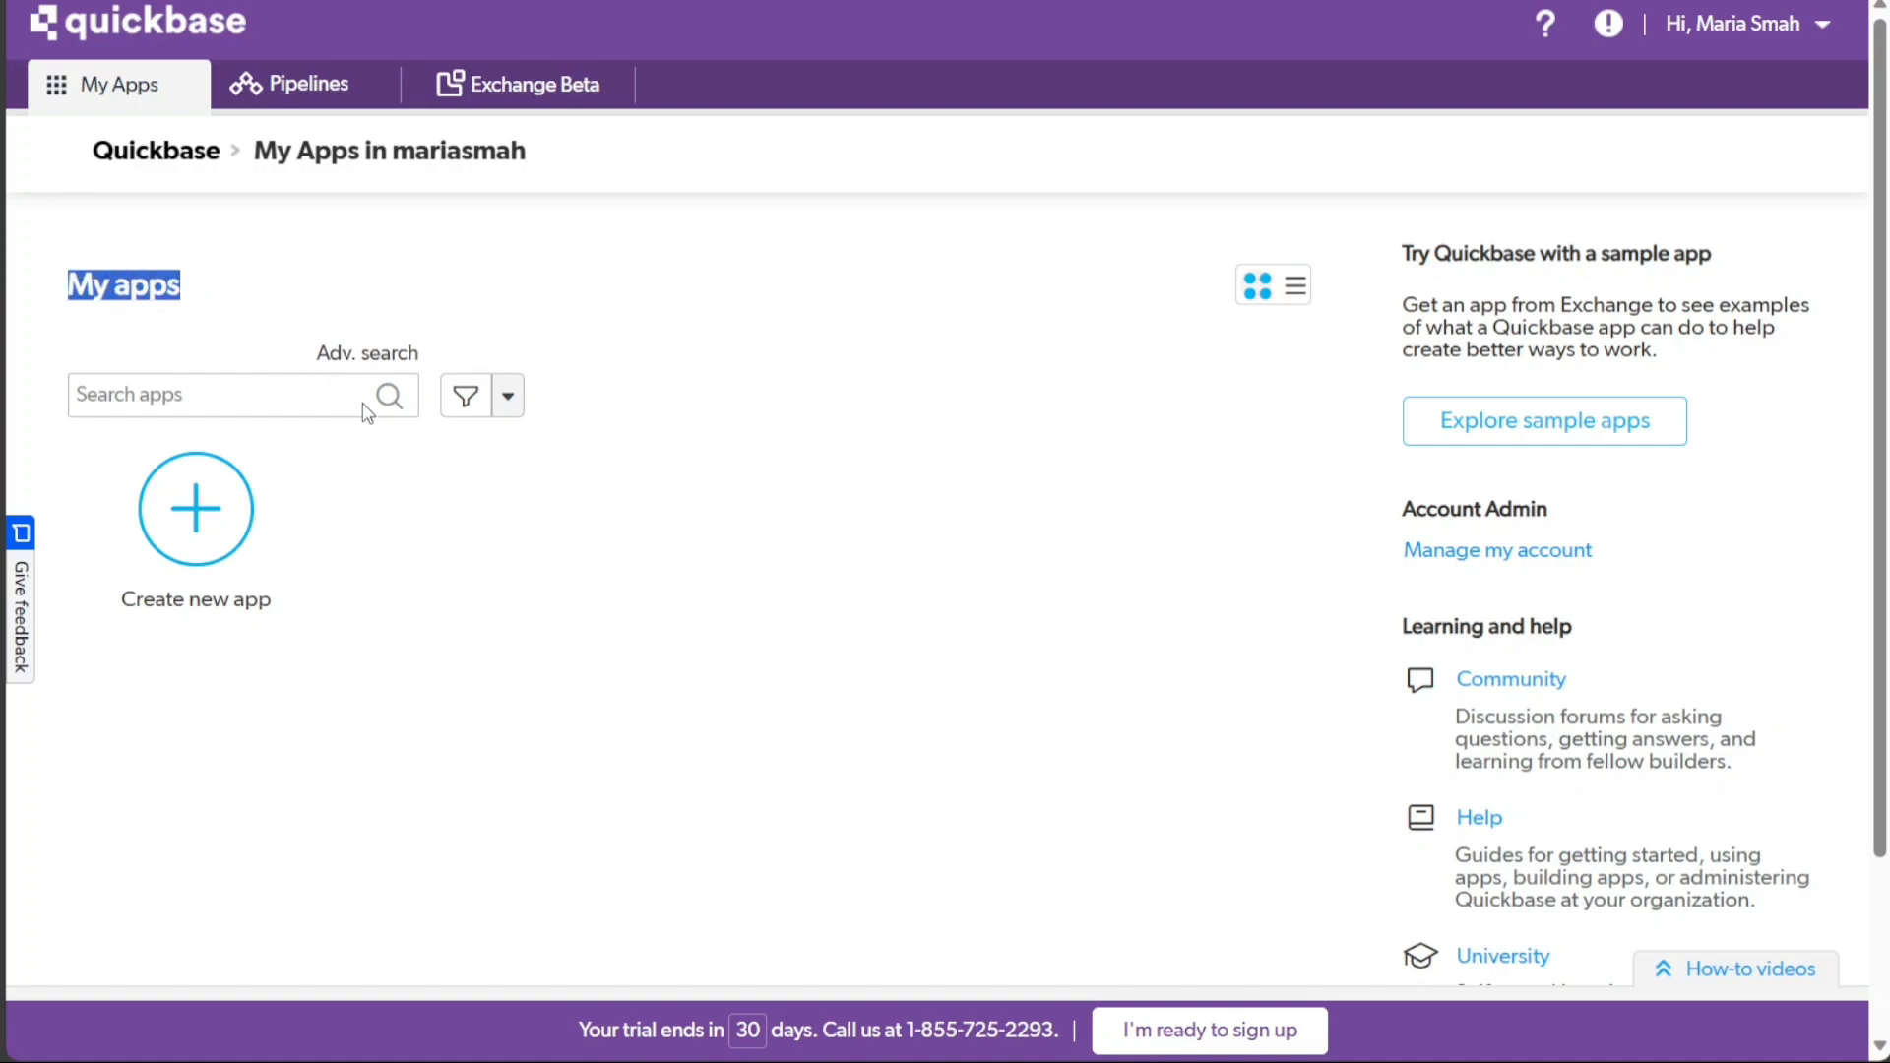
pyautogui.click(579, 522)
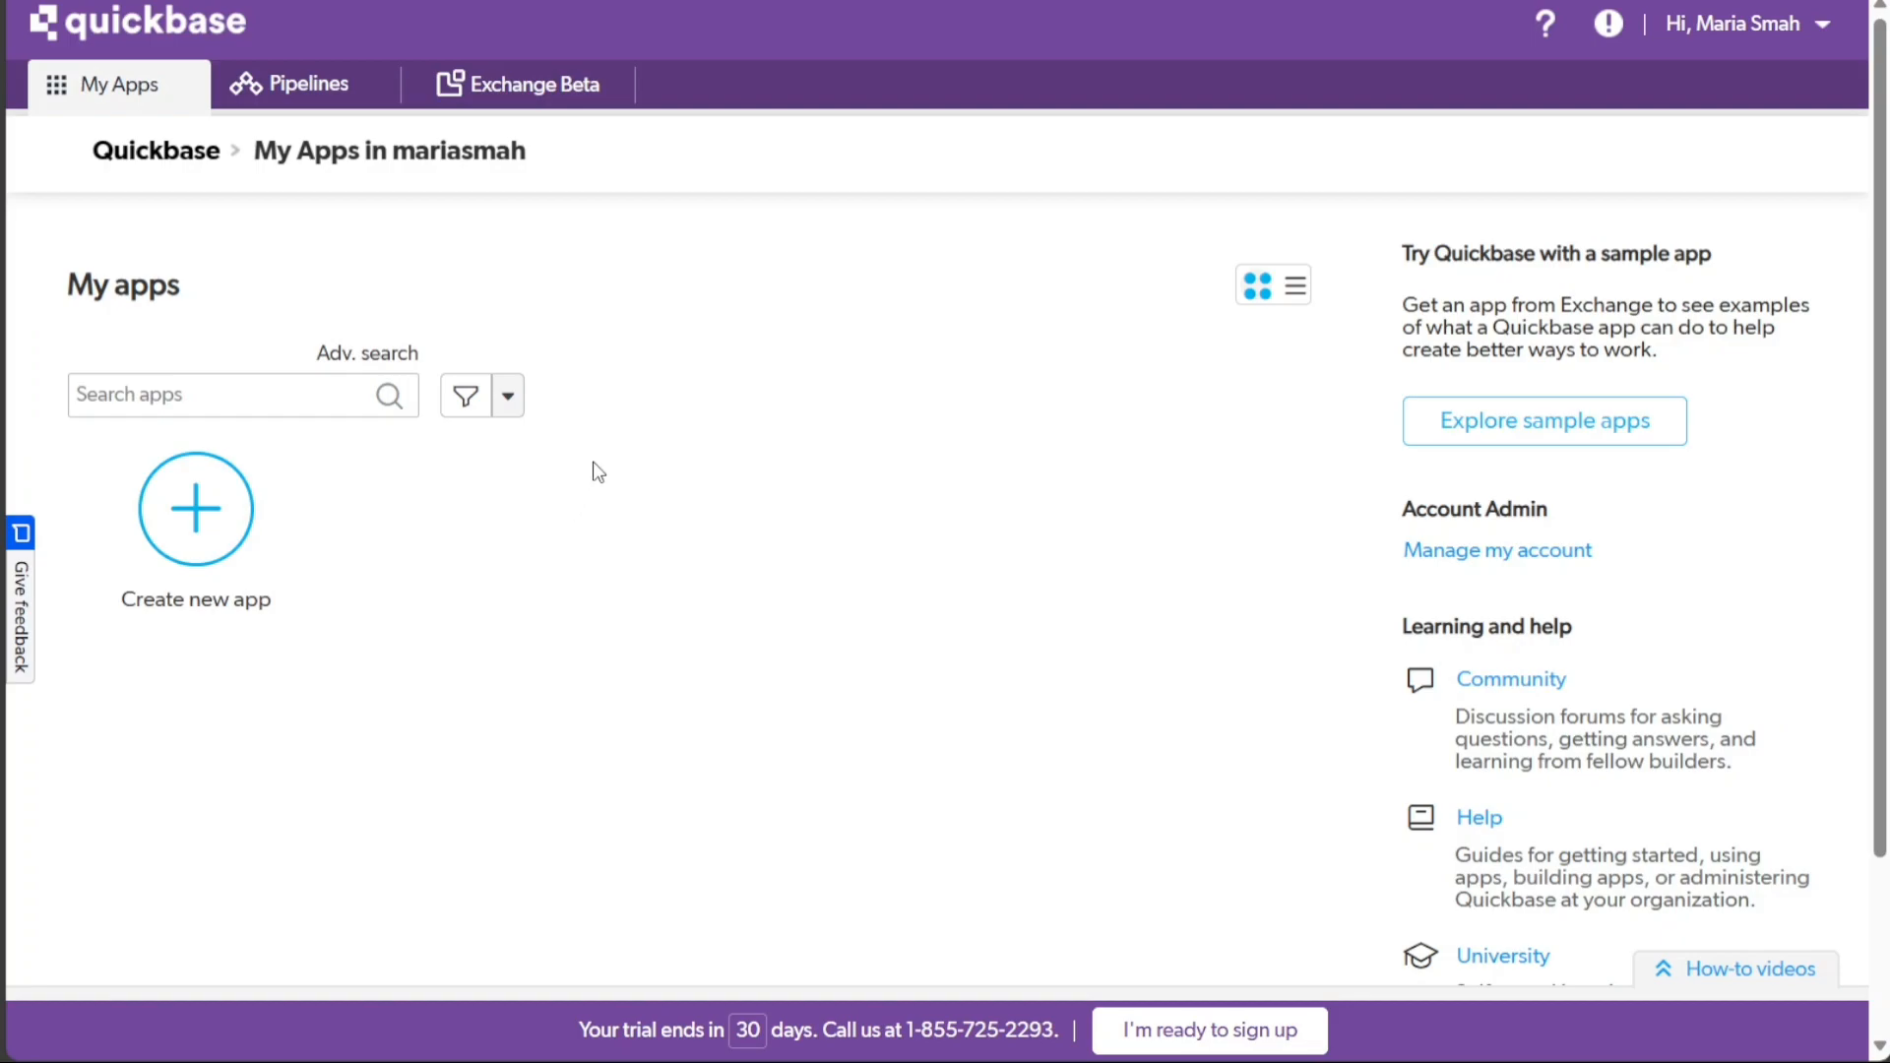
# Open the Pipelines area and check the additional options for creating a pipeline
pyautogui.click(295, 94)
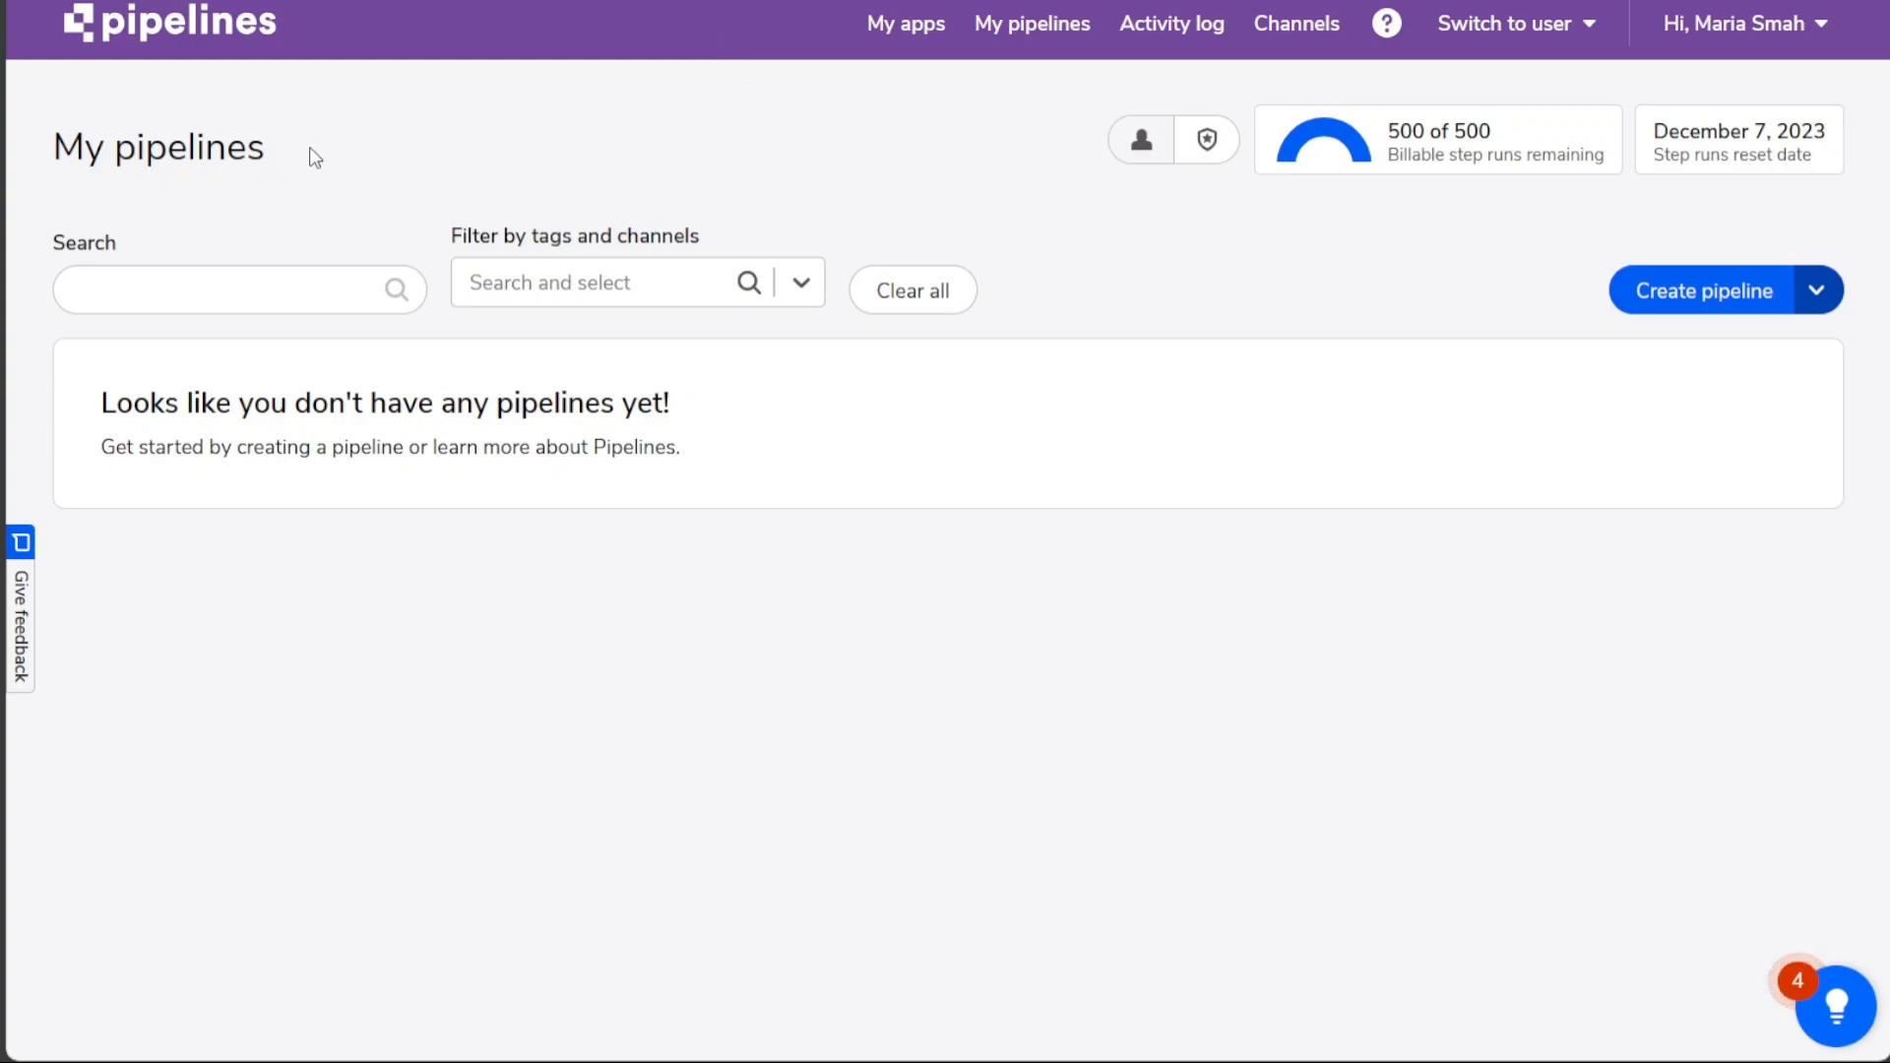
pyautogui.moveTo(271, 153); pyautogui.dragTo(54, 148)
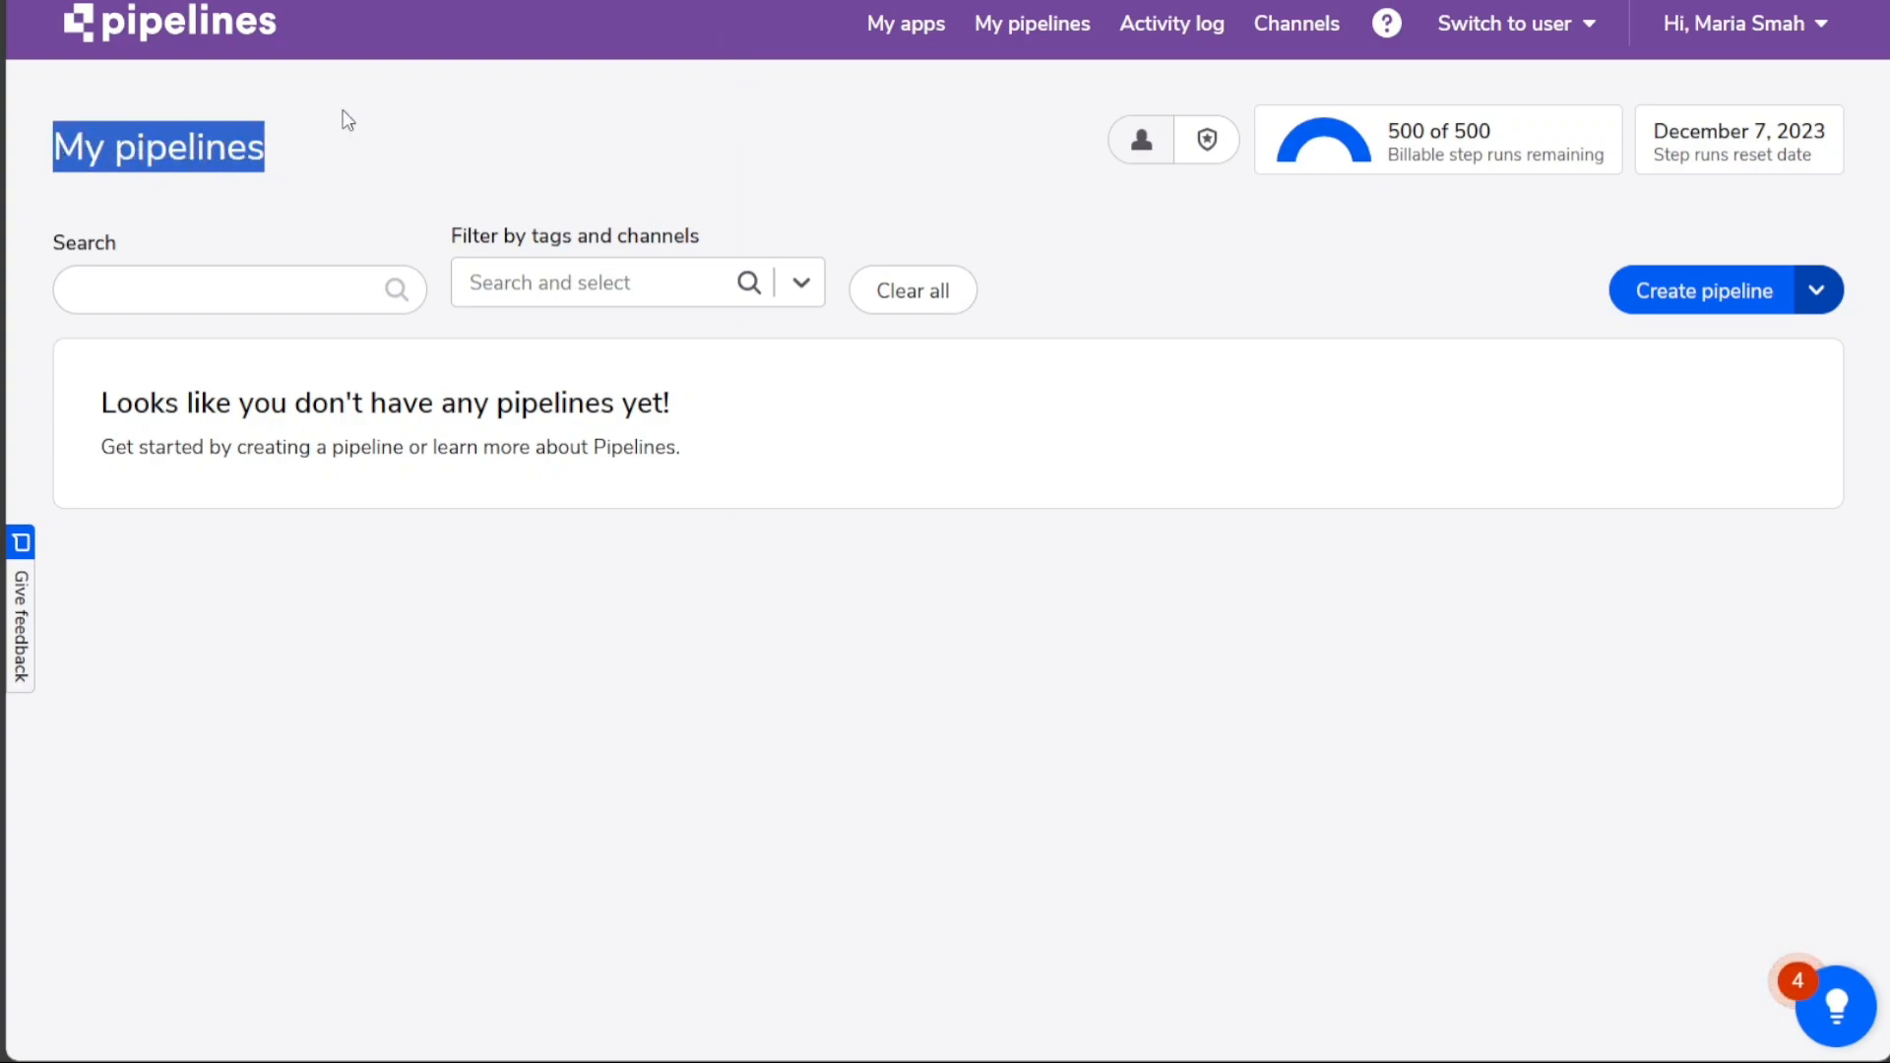
pyautogui.click(742, 150)
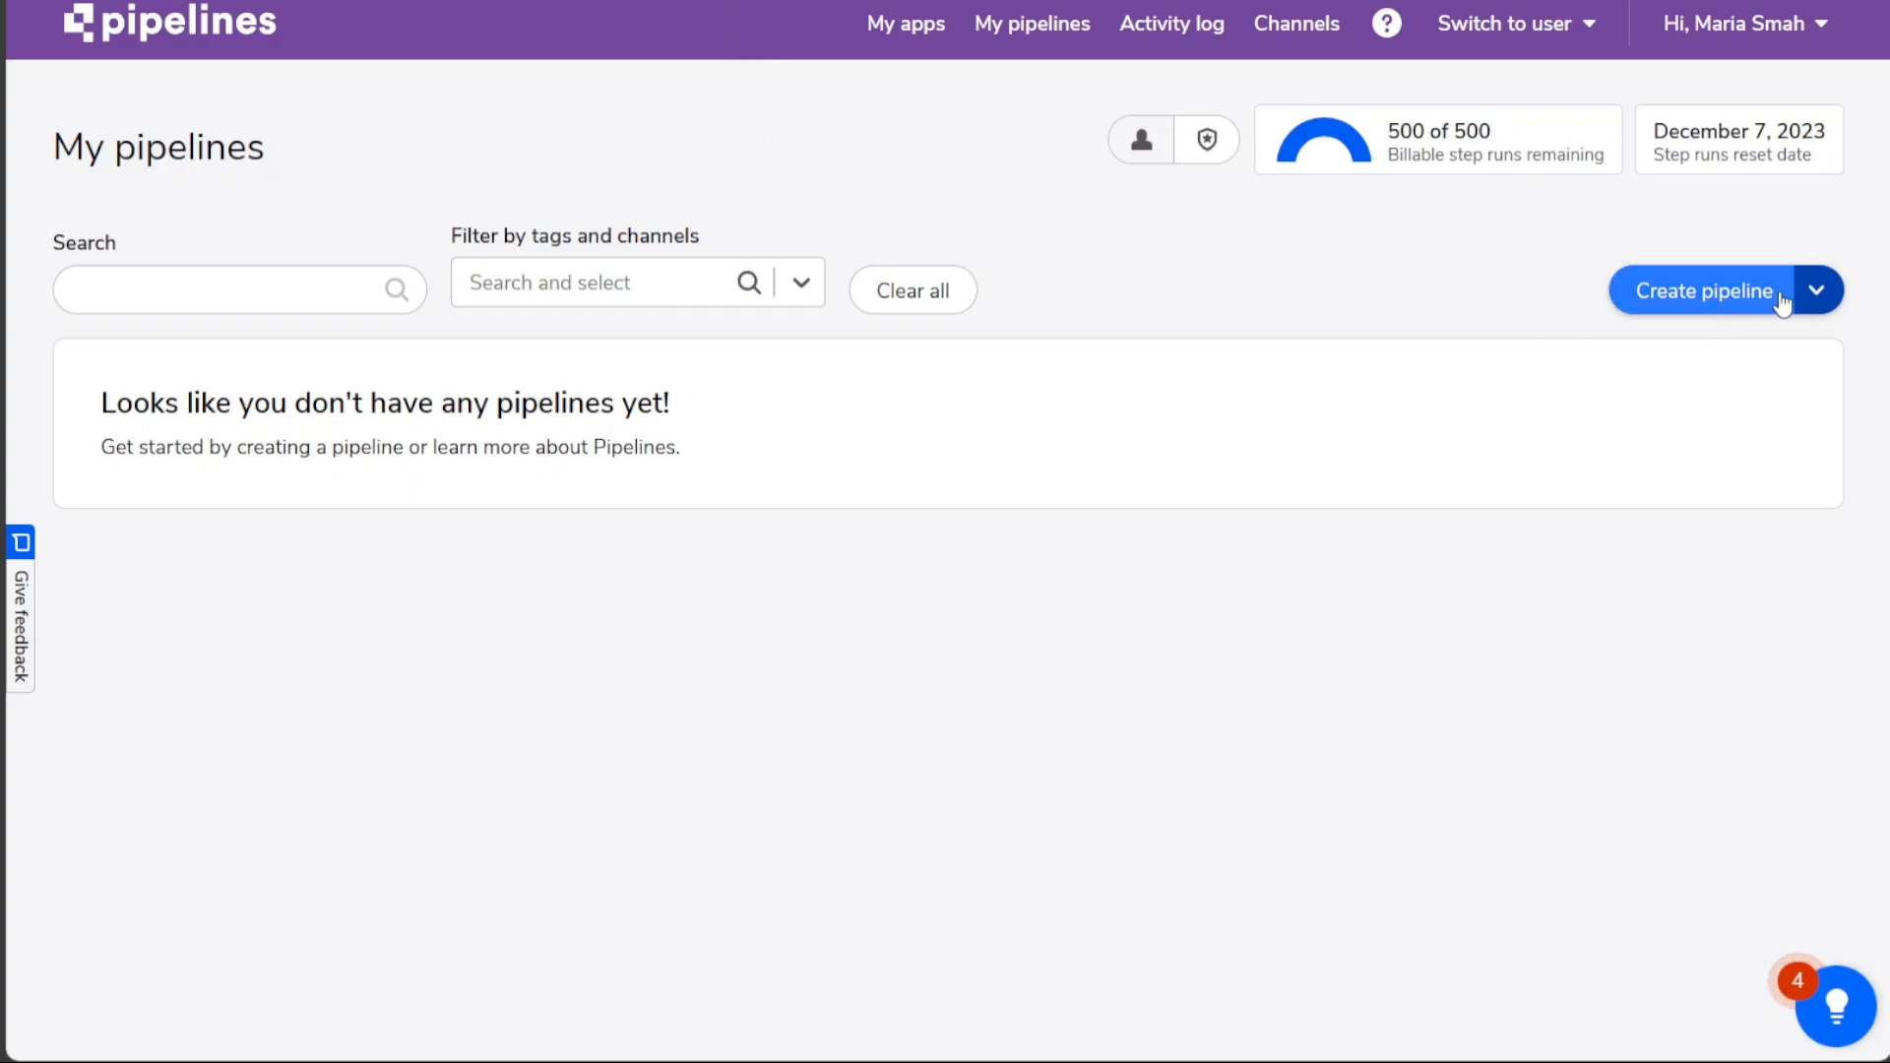
pyautogui.click(1819, 293)
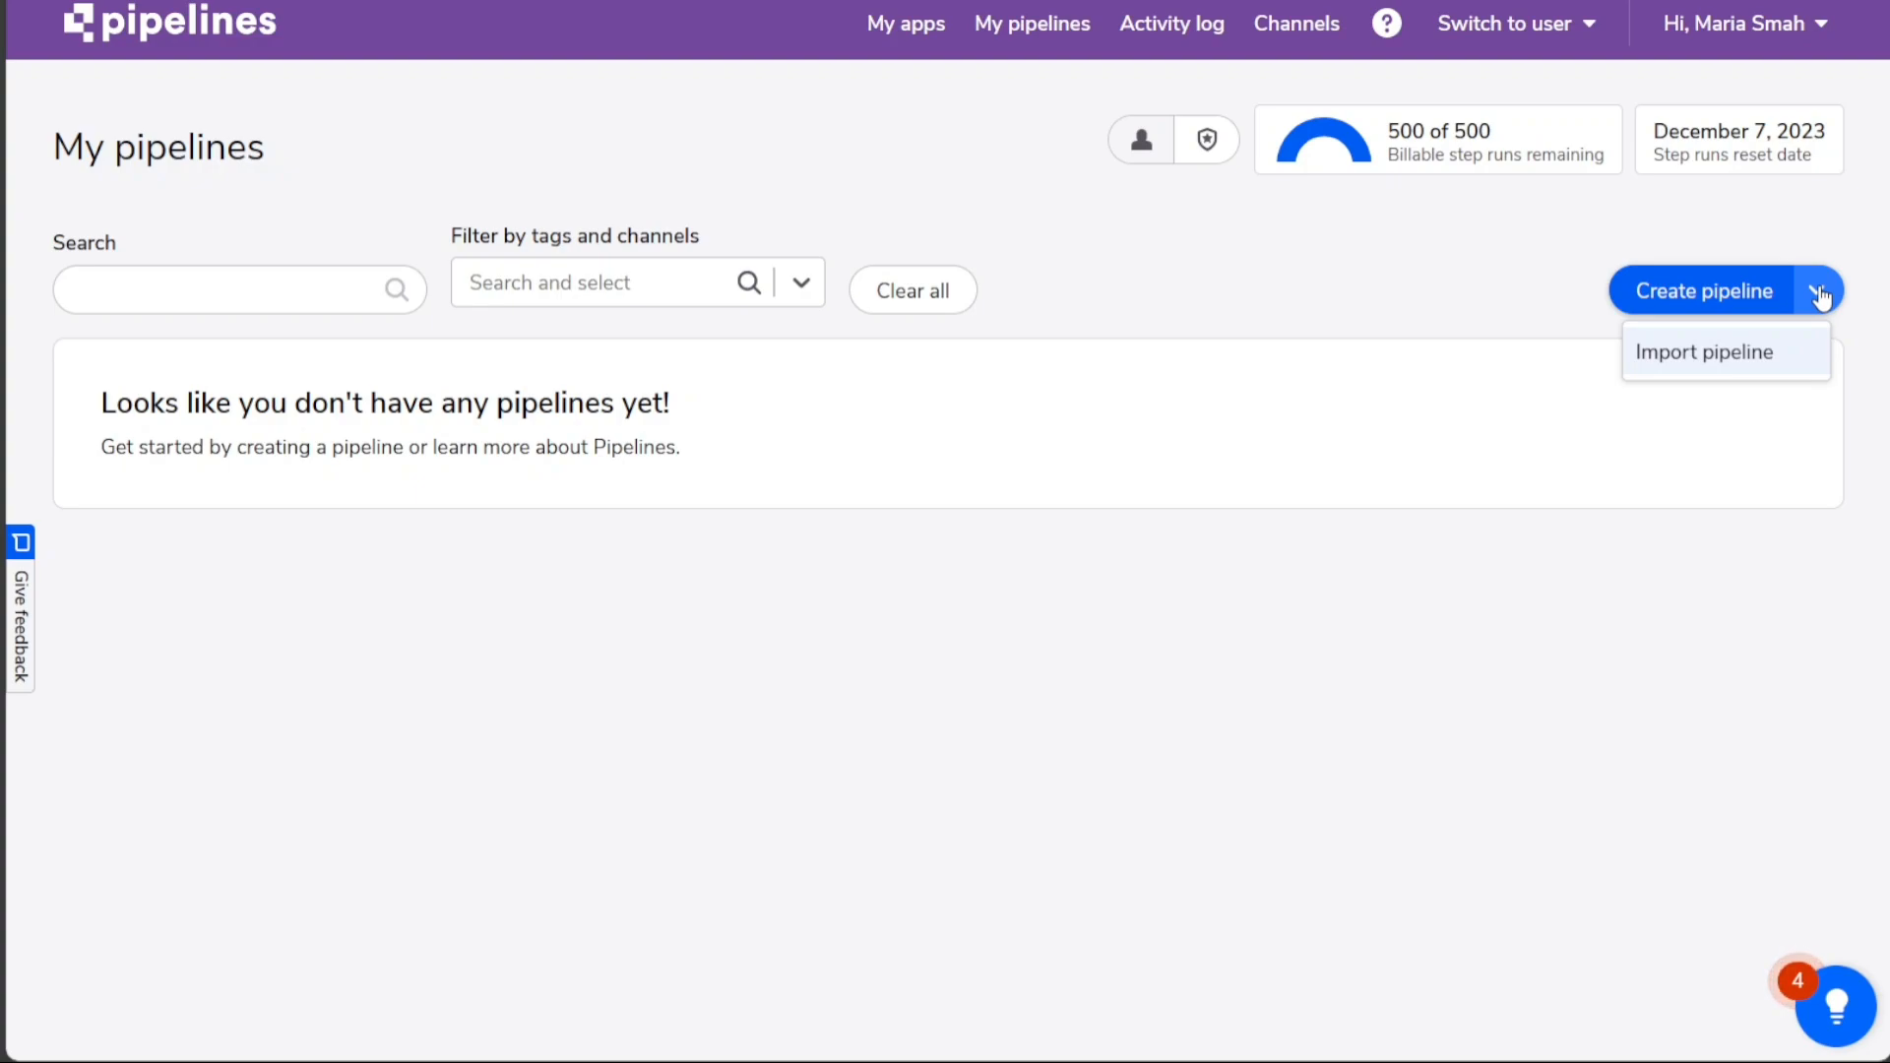
pyautogui.click(1818, 294)
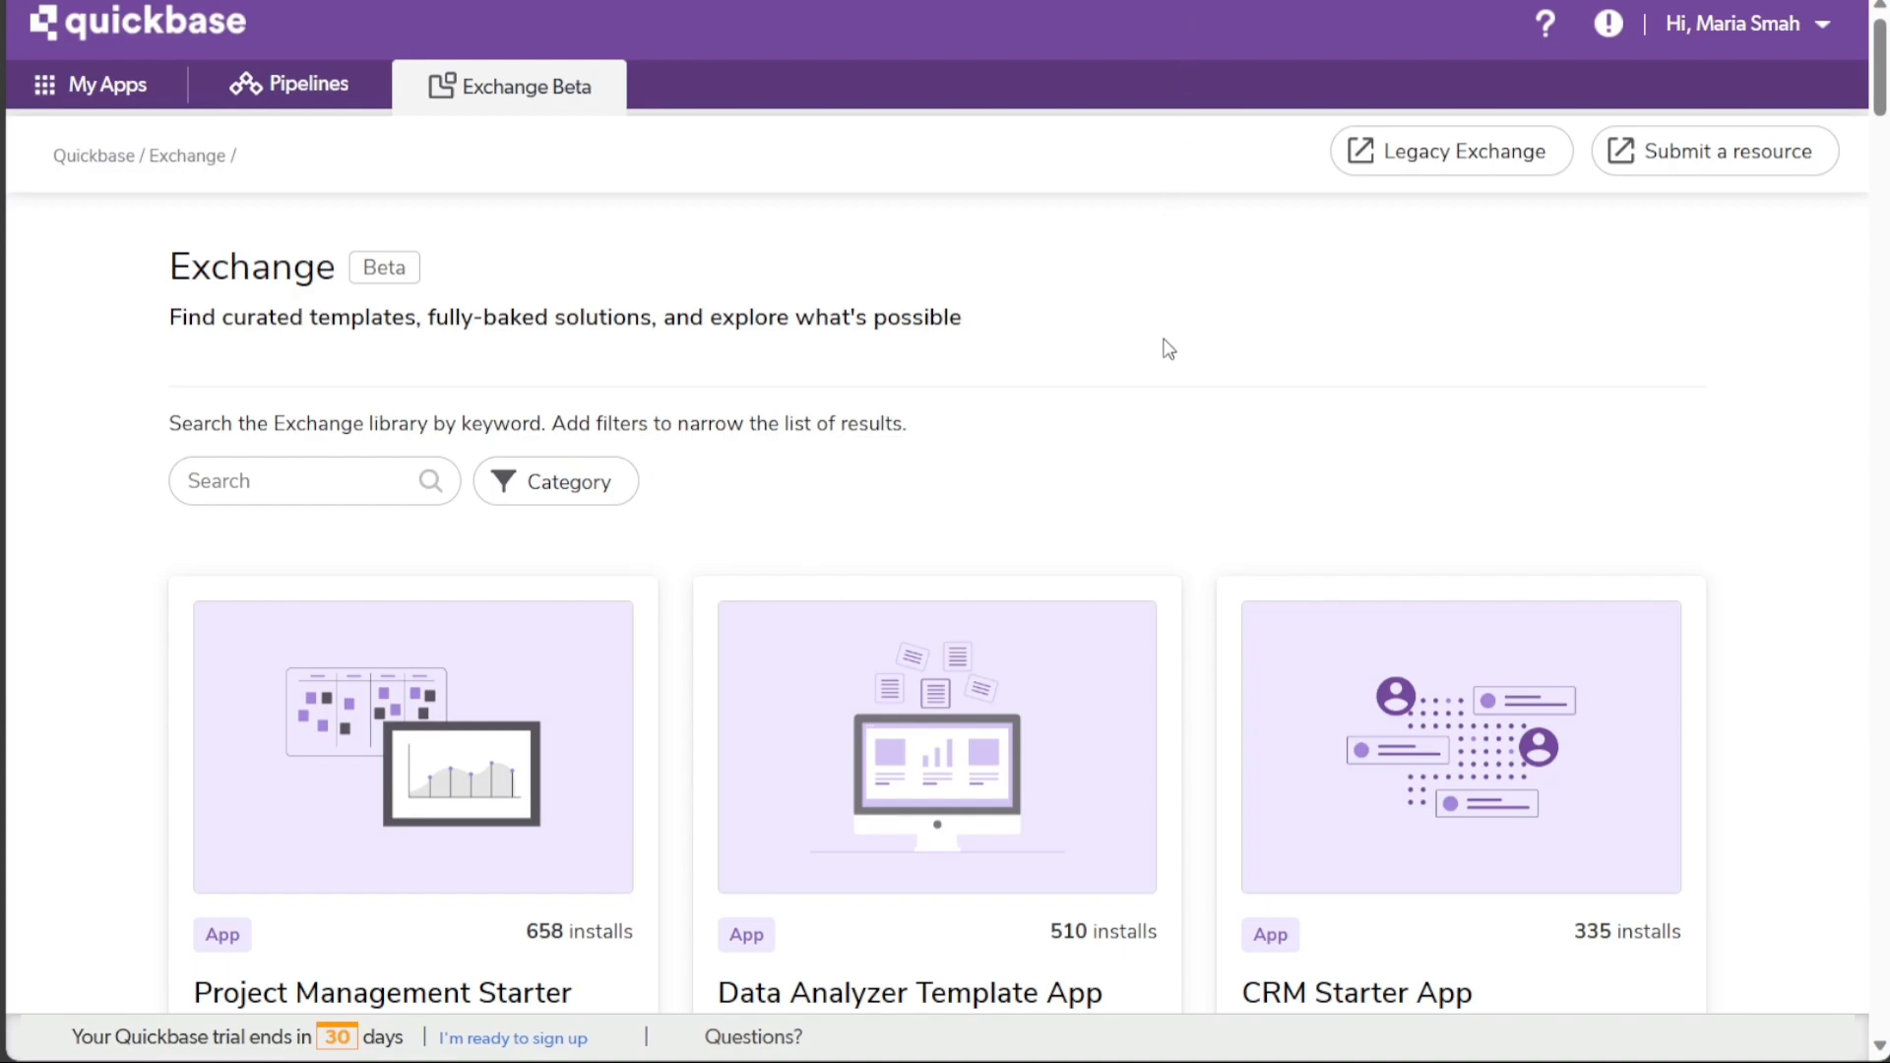
# Browse the Exchange library's ready-made apps and formulas, returning to the start of the list
pyautogui.scroll(-5, 1166, 350)
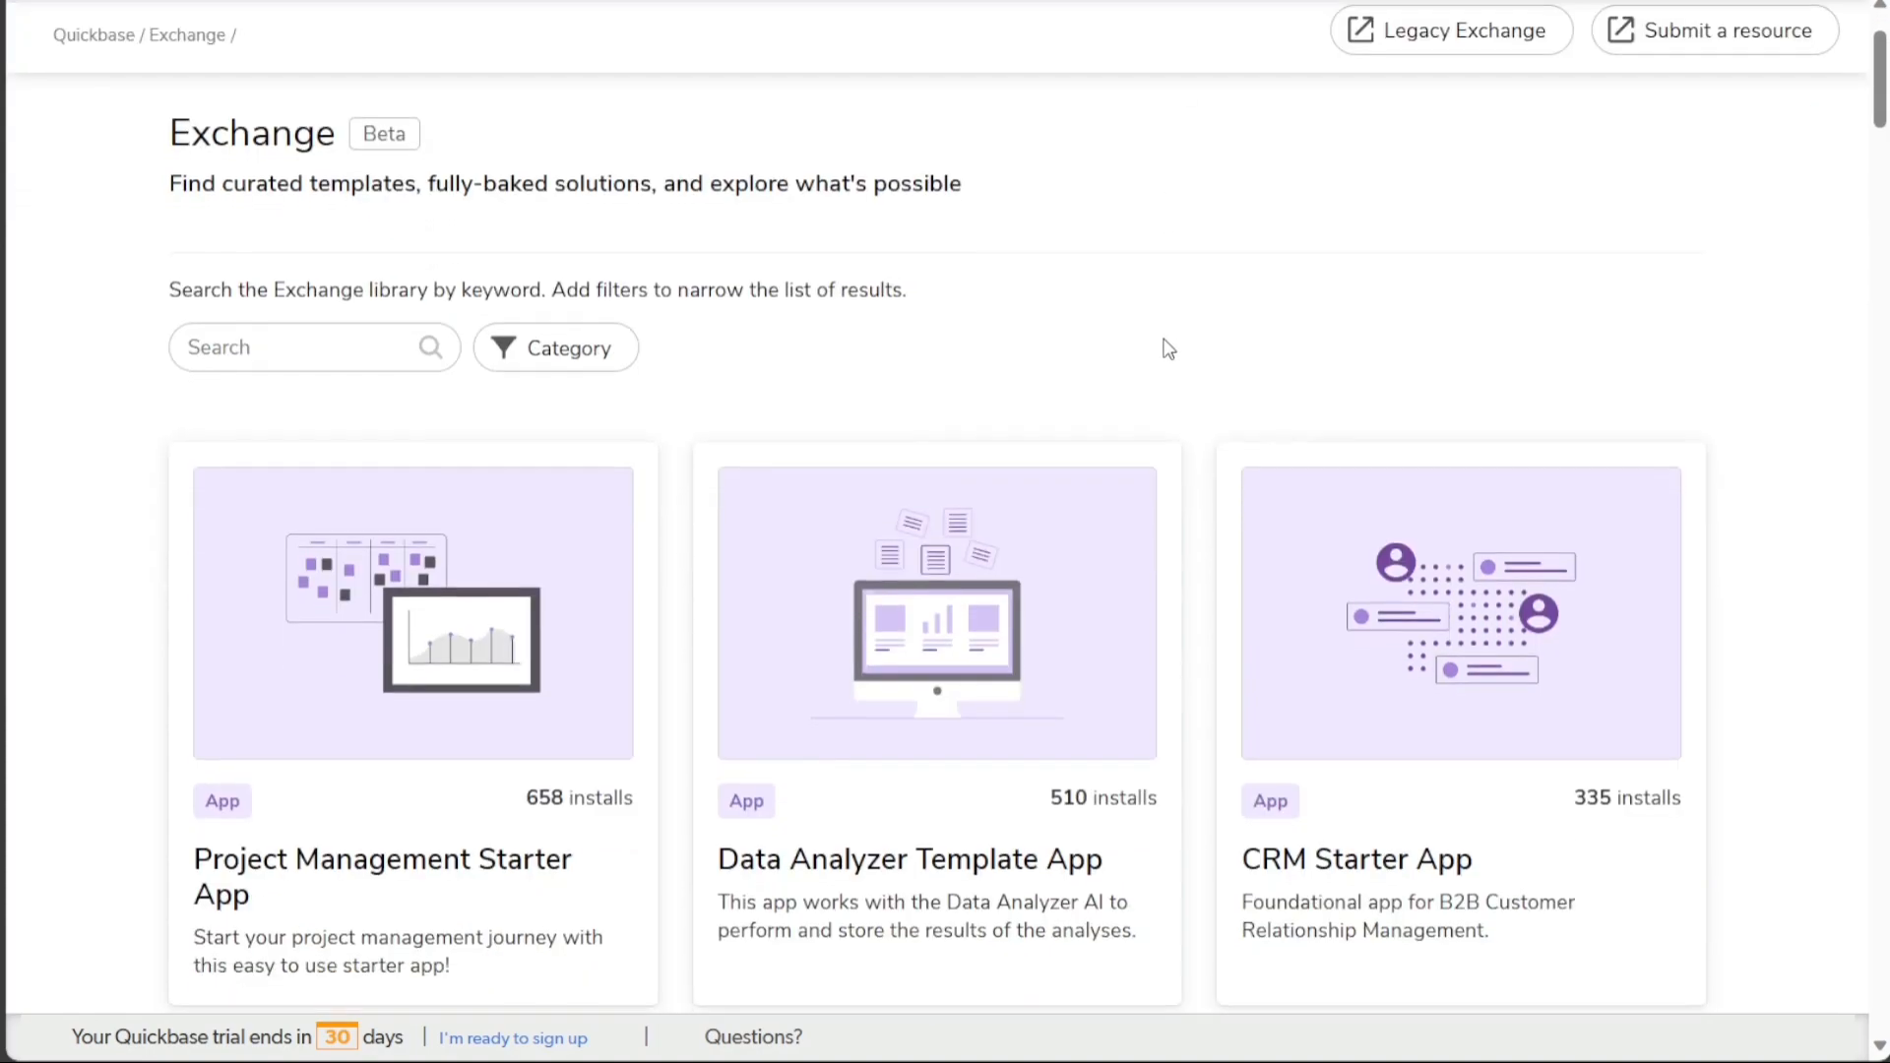
pyautogui.scroll(-10, 1167, 350)
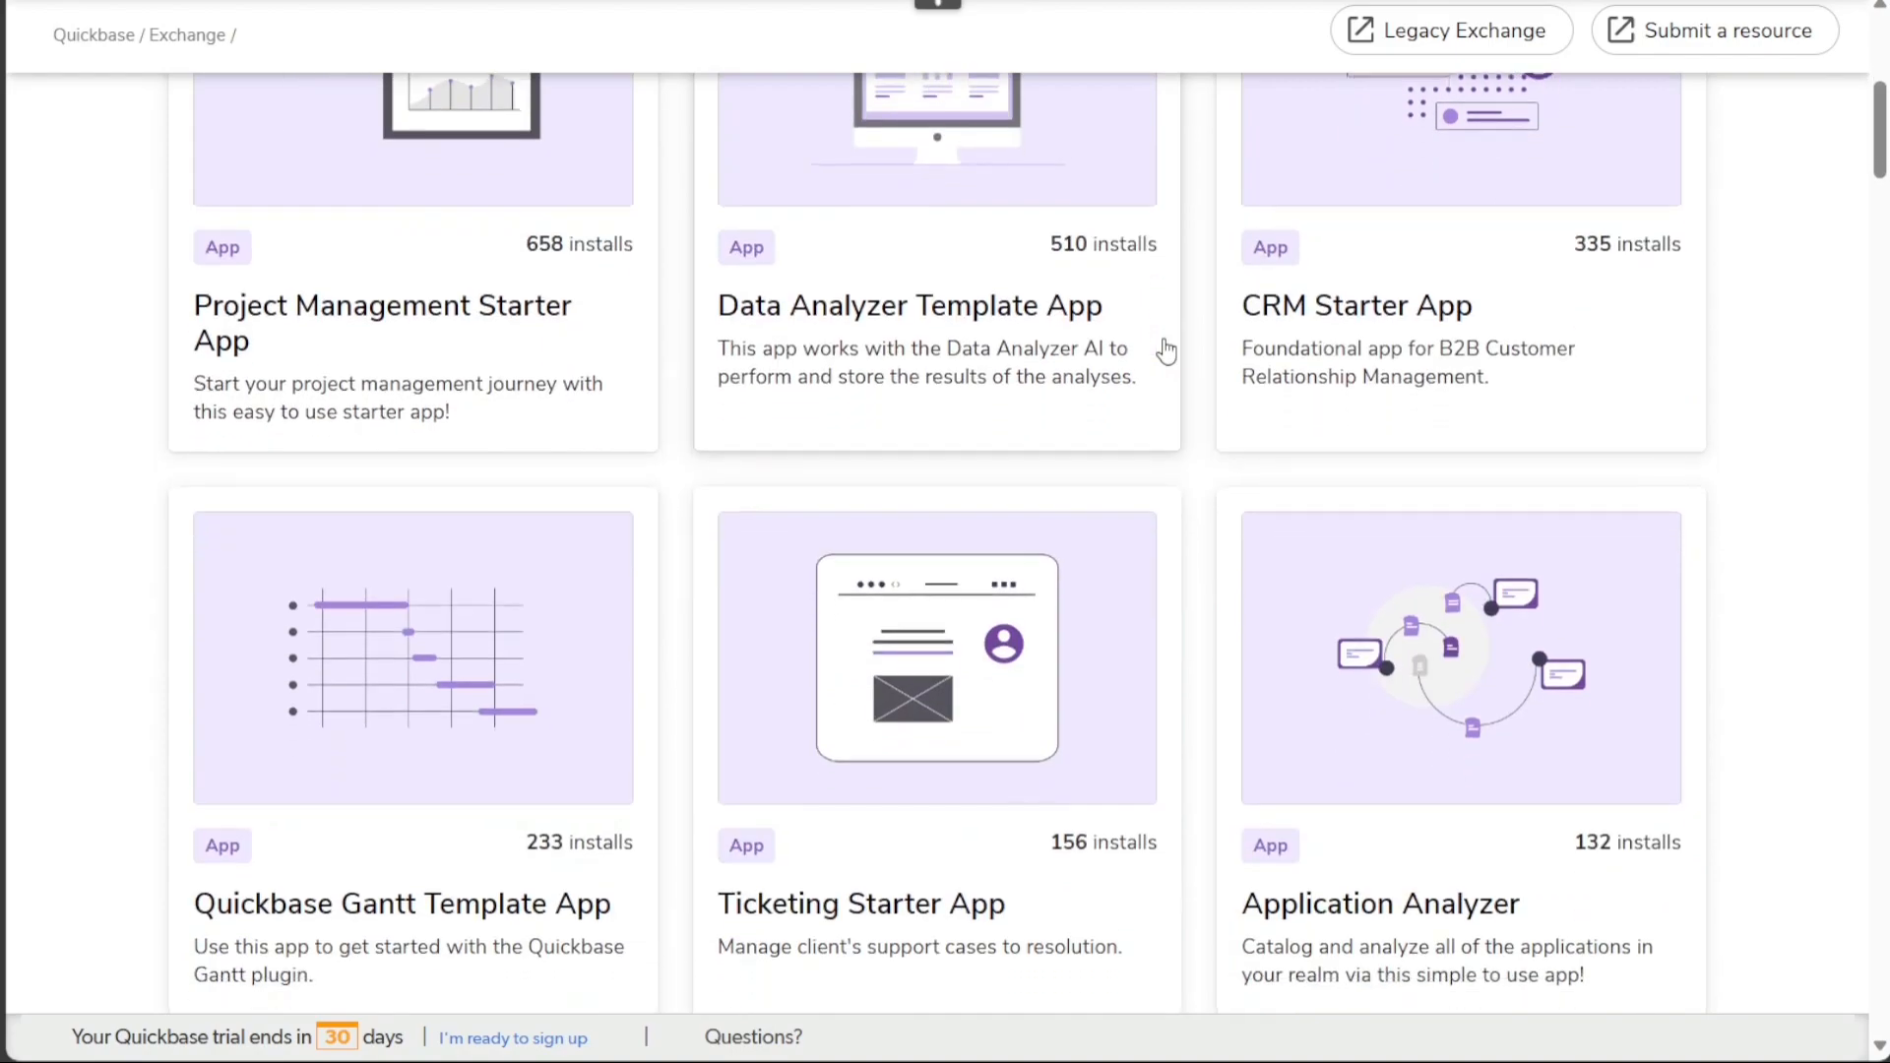
pyautogui.scroll(-8, 1167, 349)
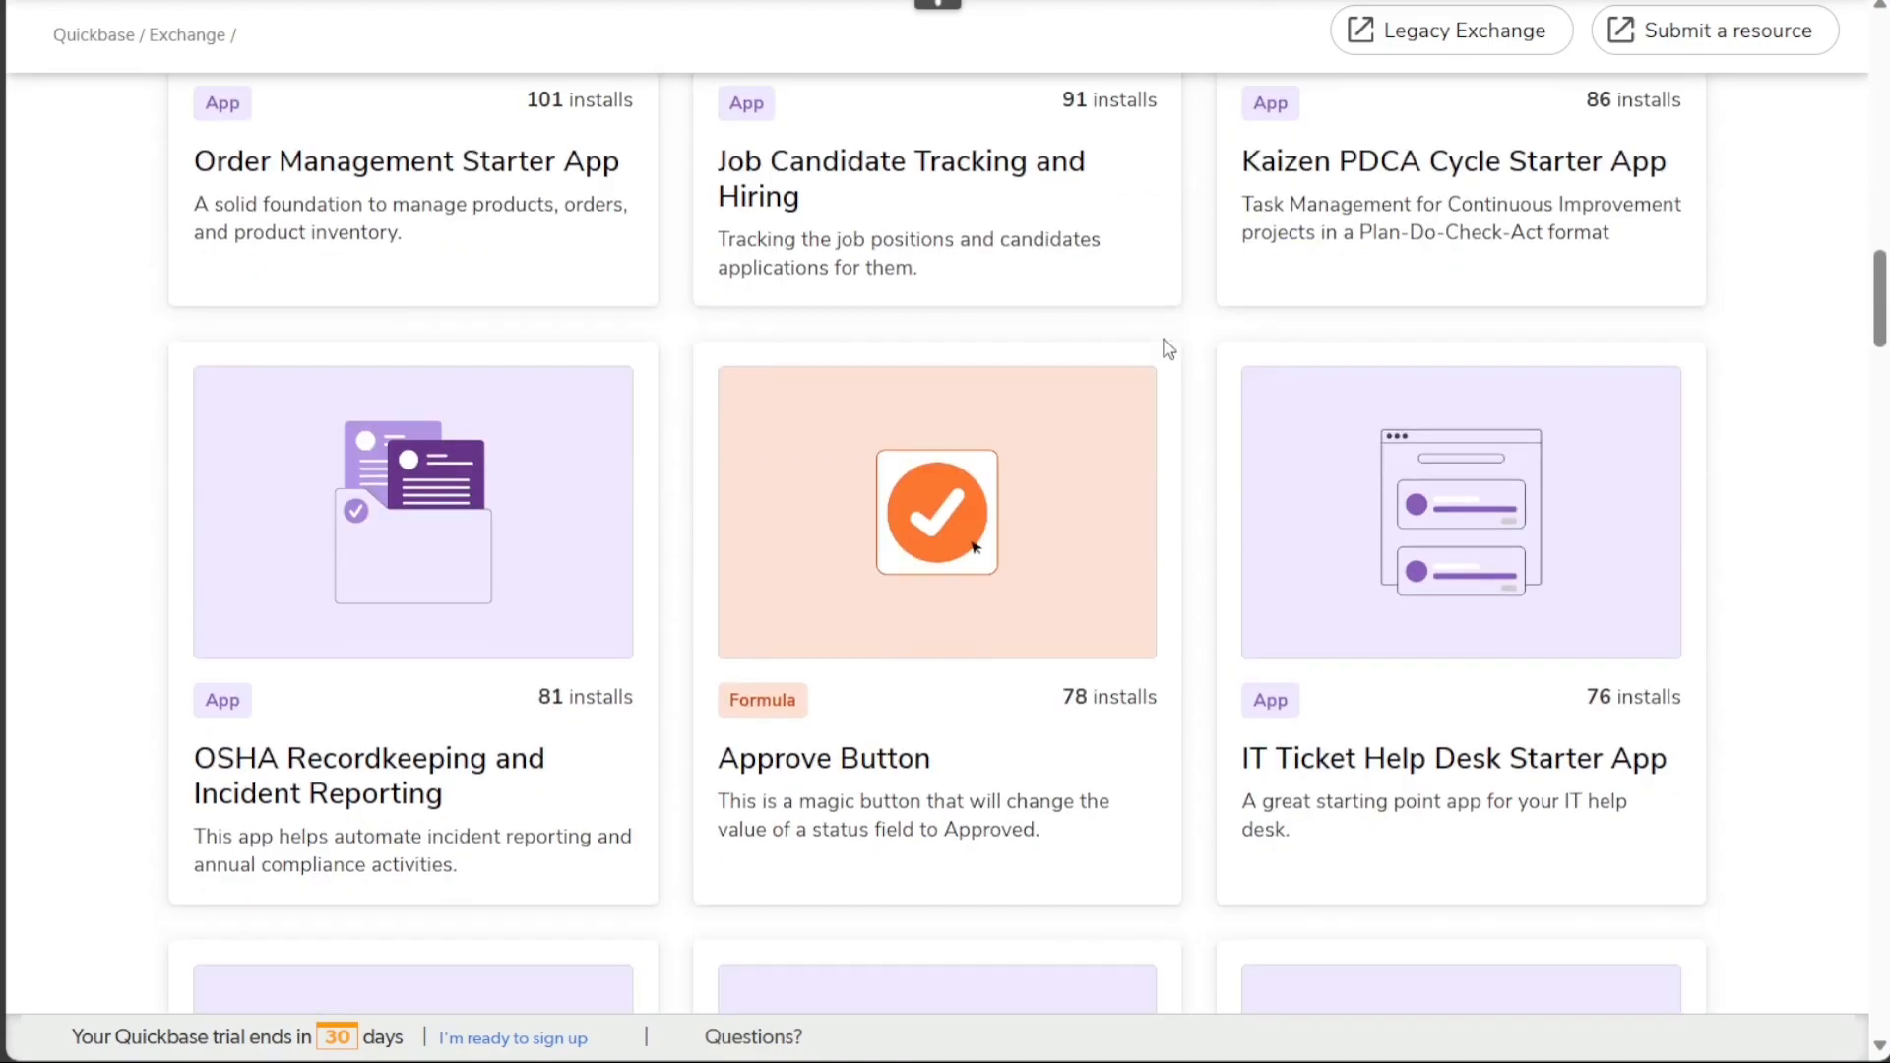
pyautogui.scroll(20, 1166, 350)
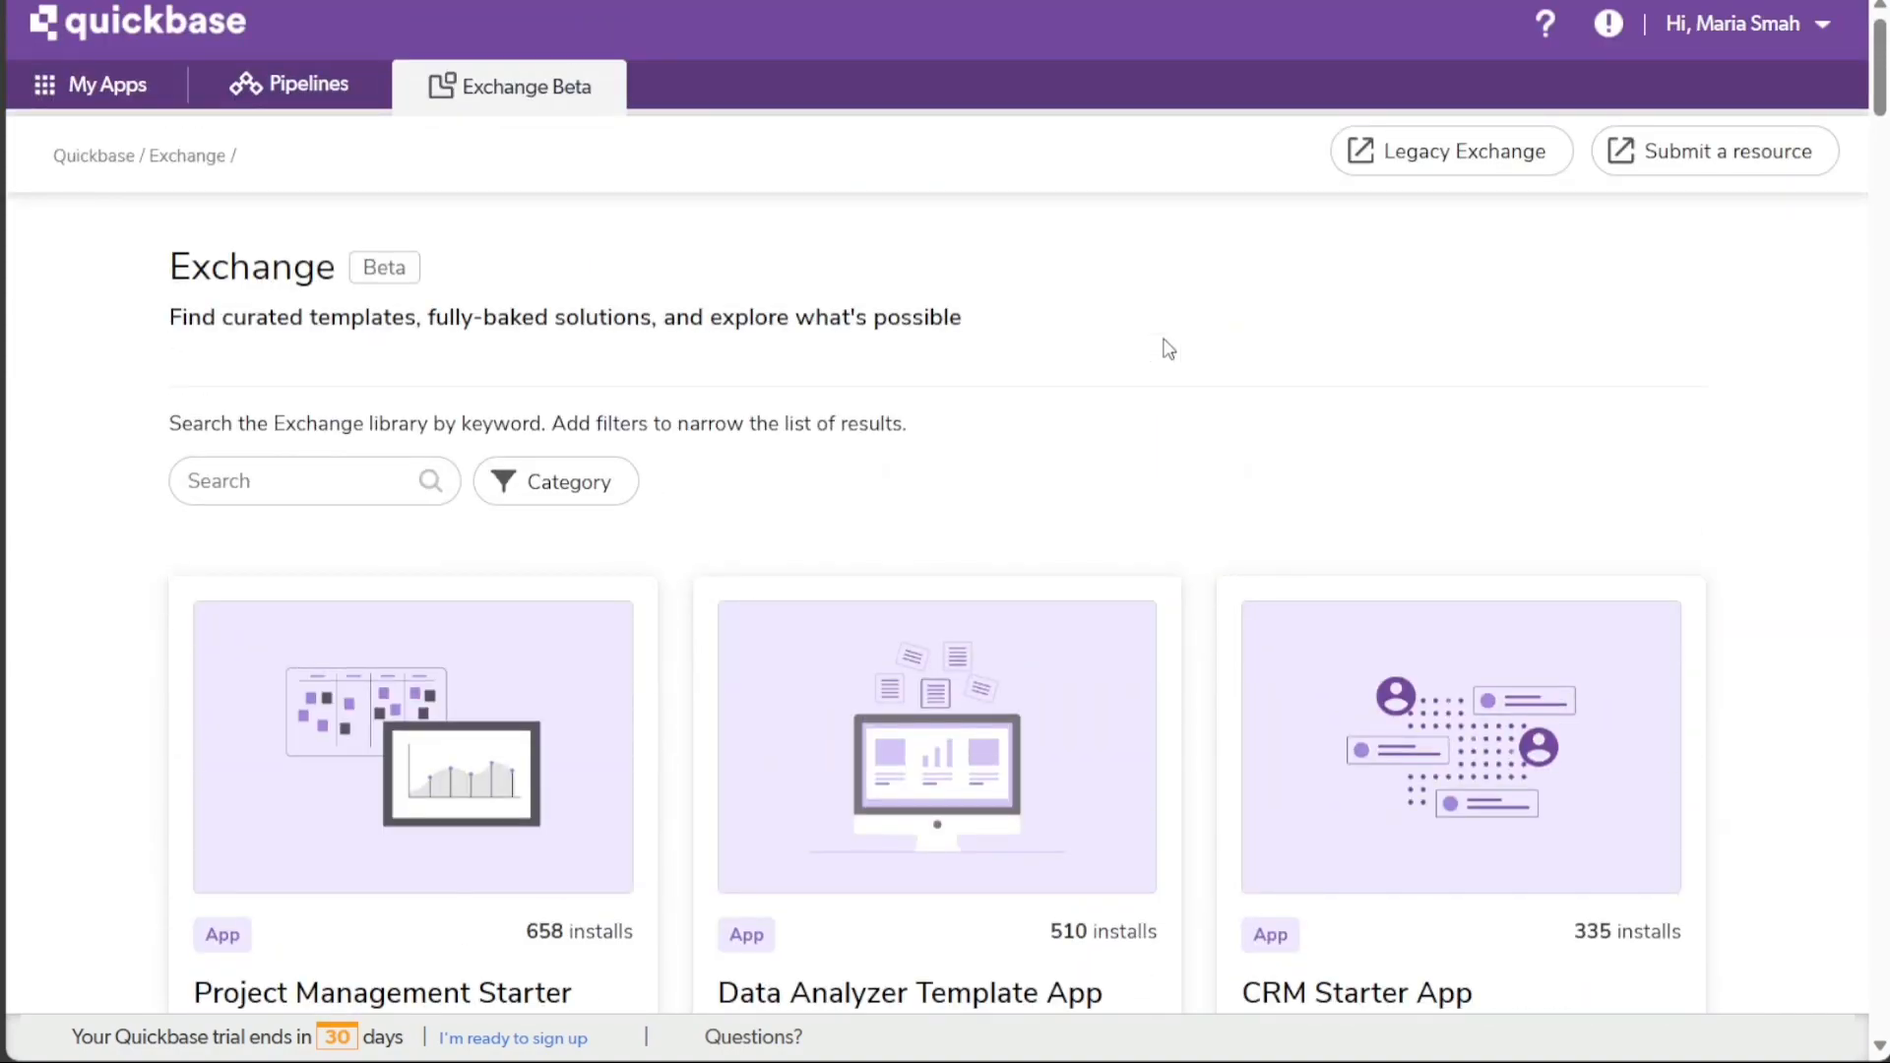
pyautogui.doubleClick(280, 267)
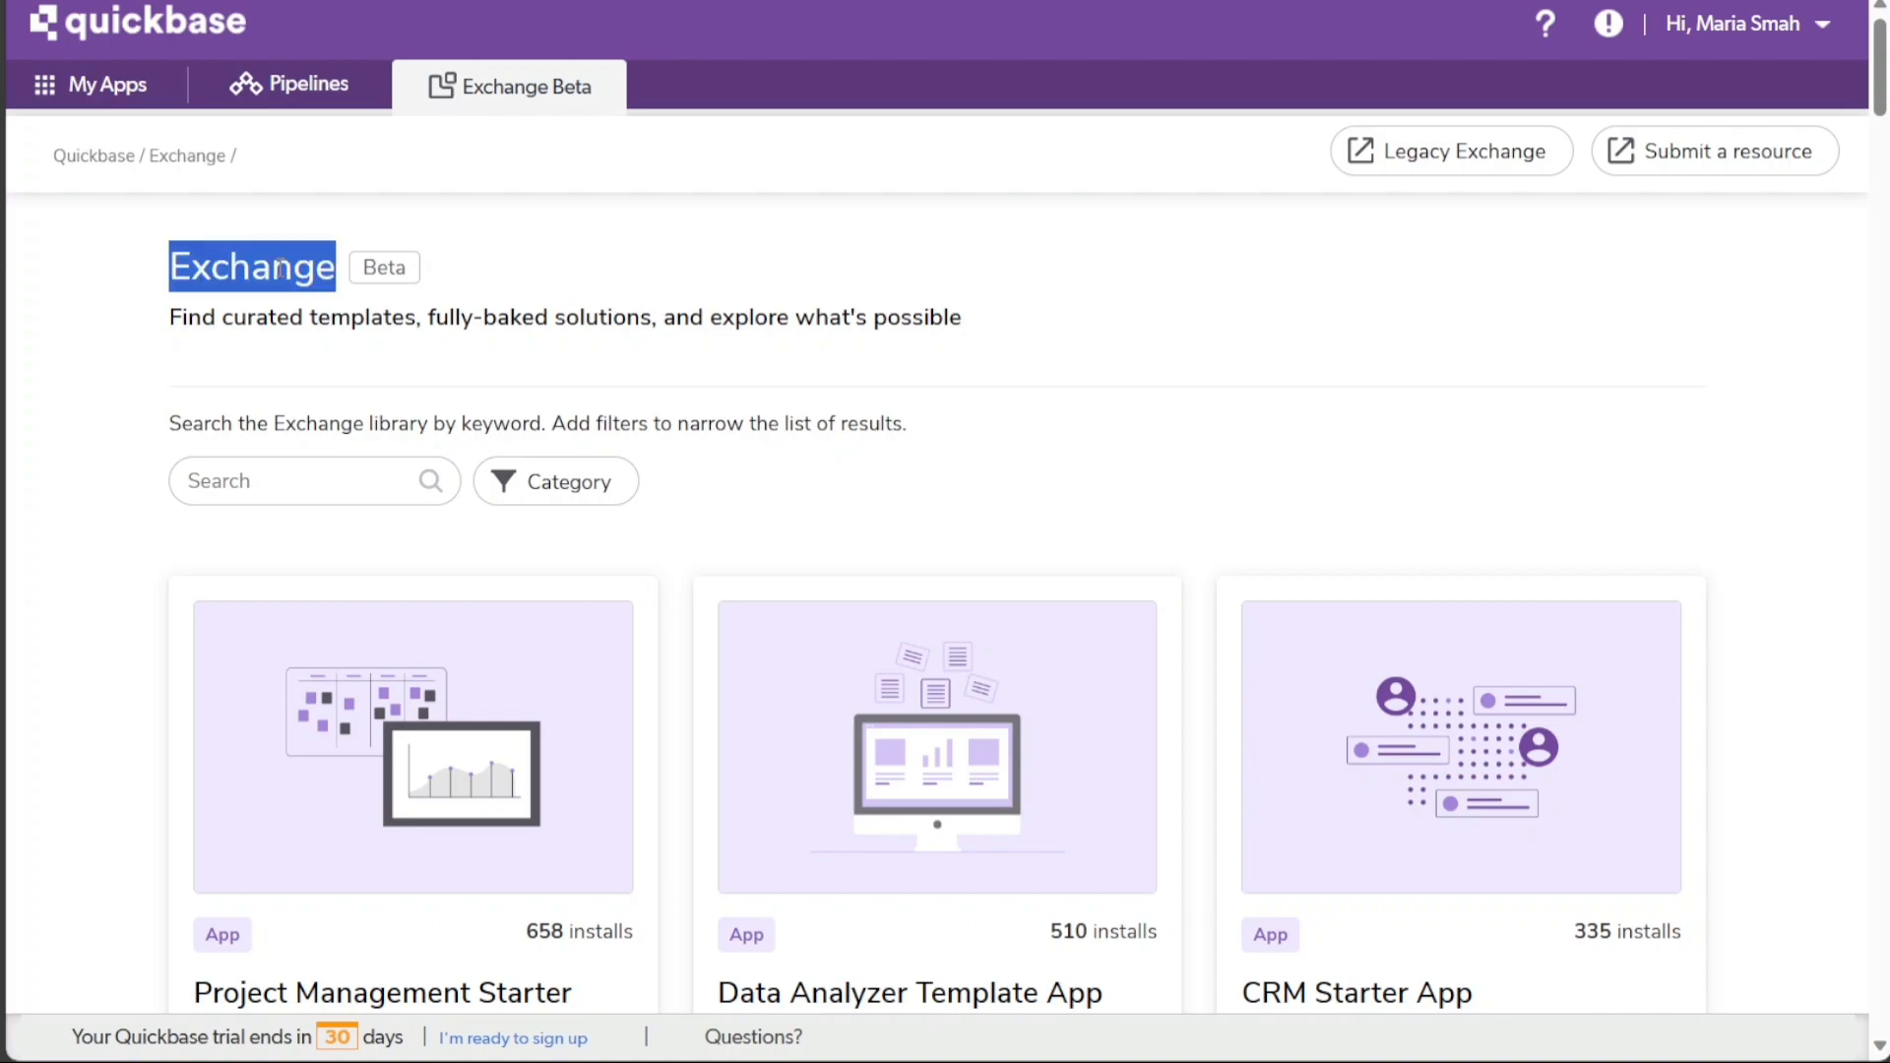
pyautogui.click(1269, 402)
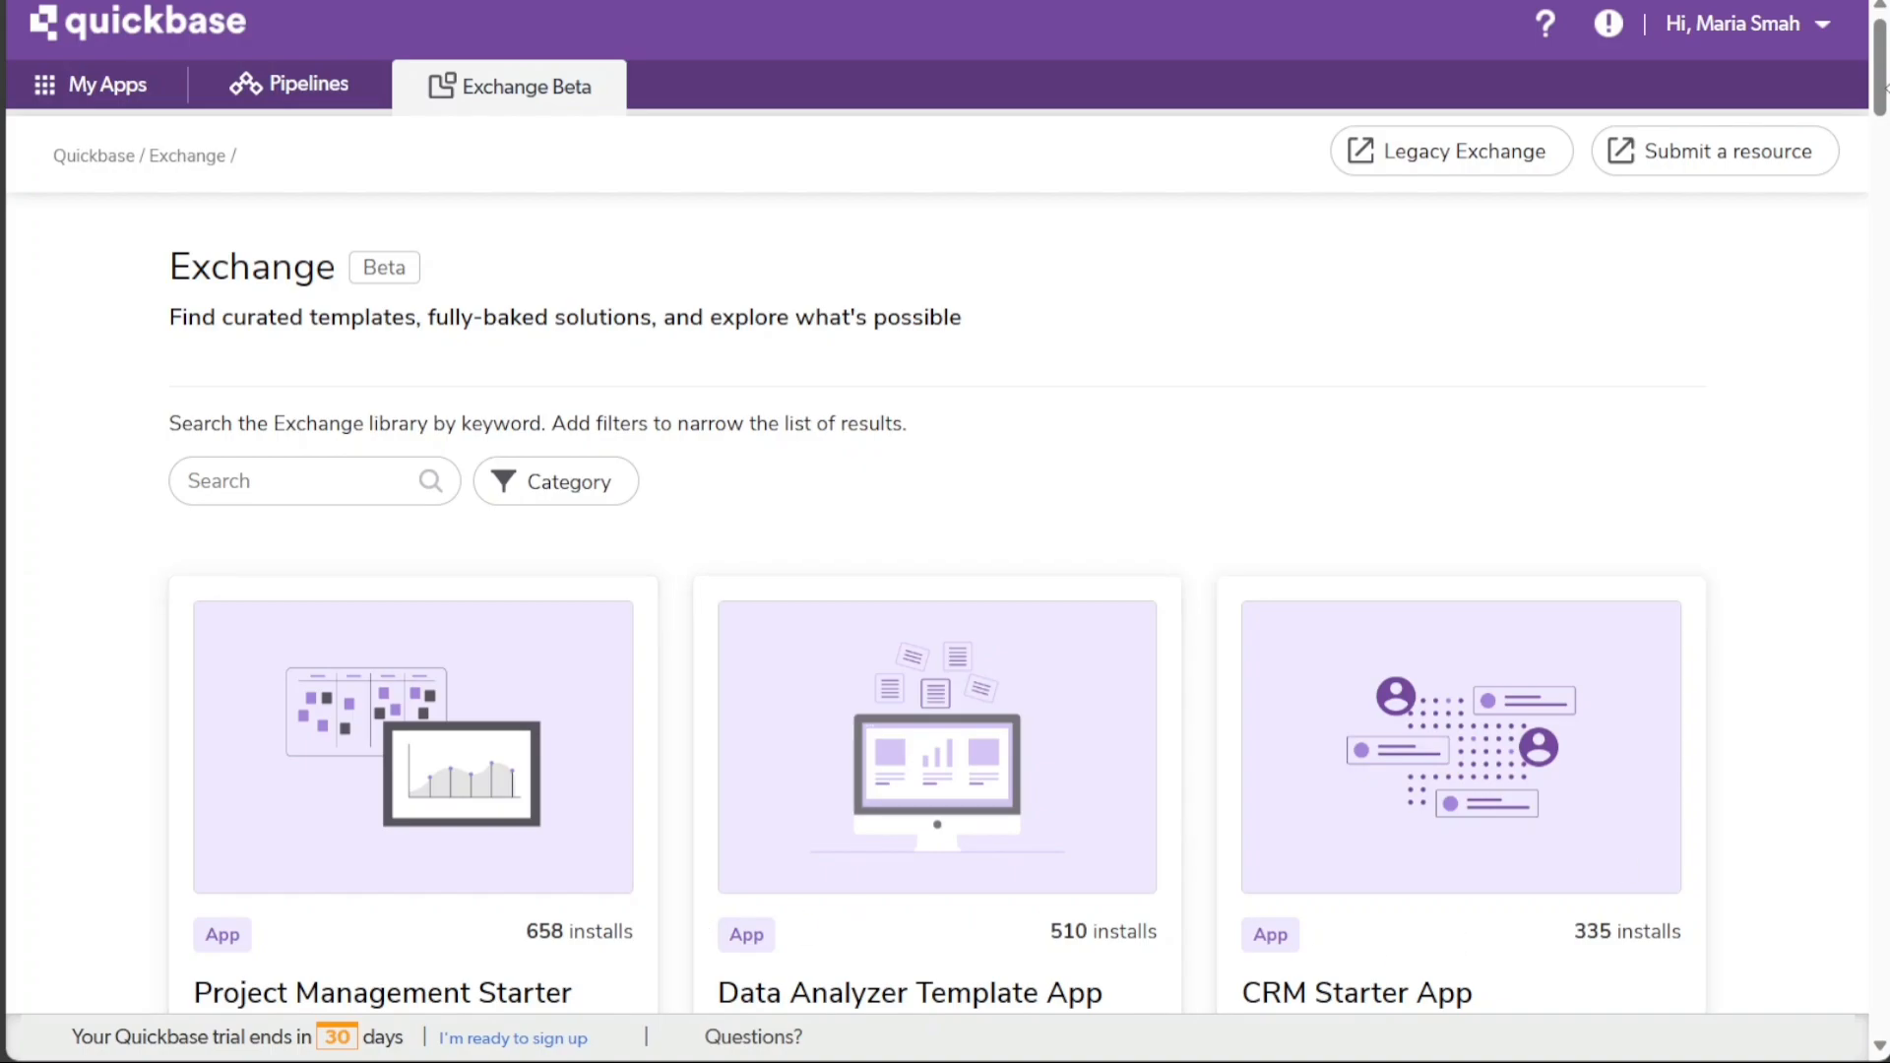
pyautogui.scroll(-20, 938, 532)
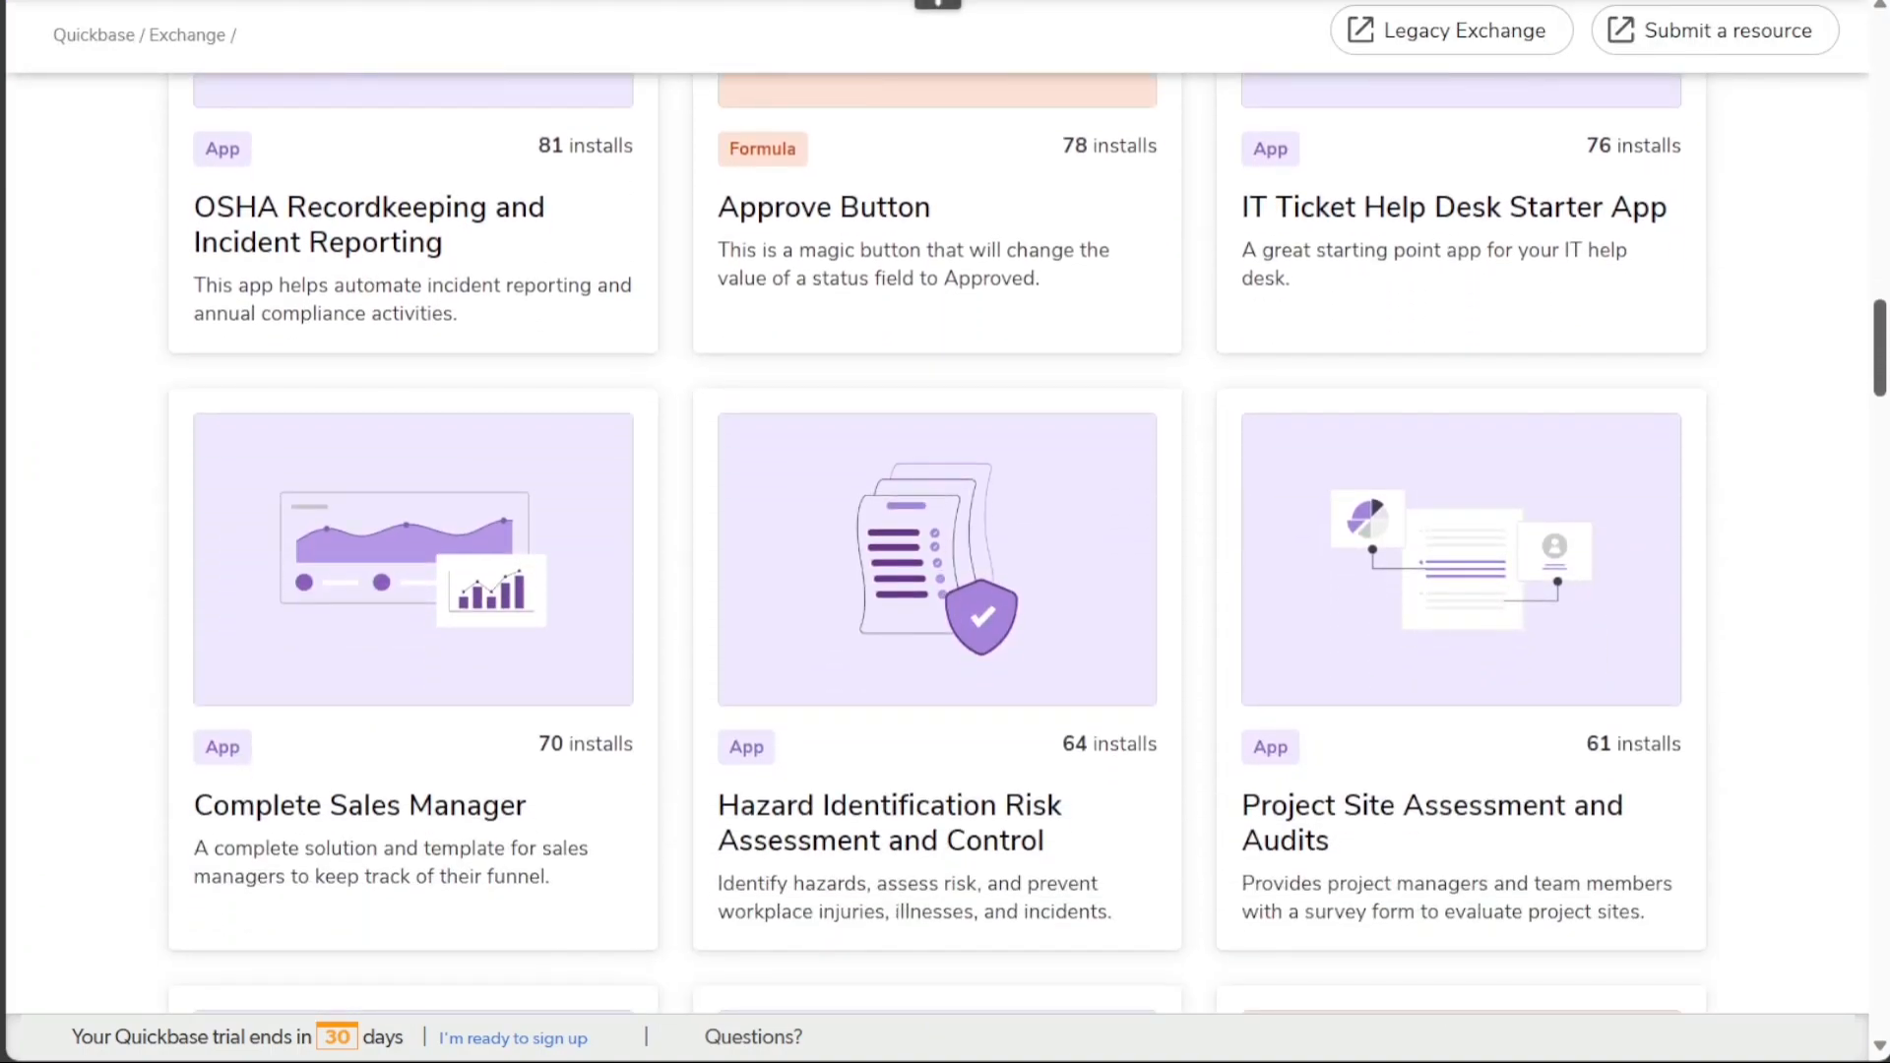
pyautogui.scroll(-15, 1884, 495)
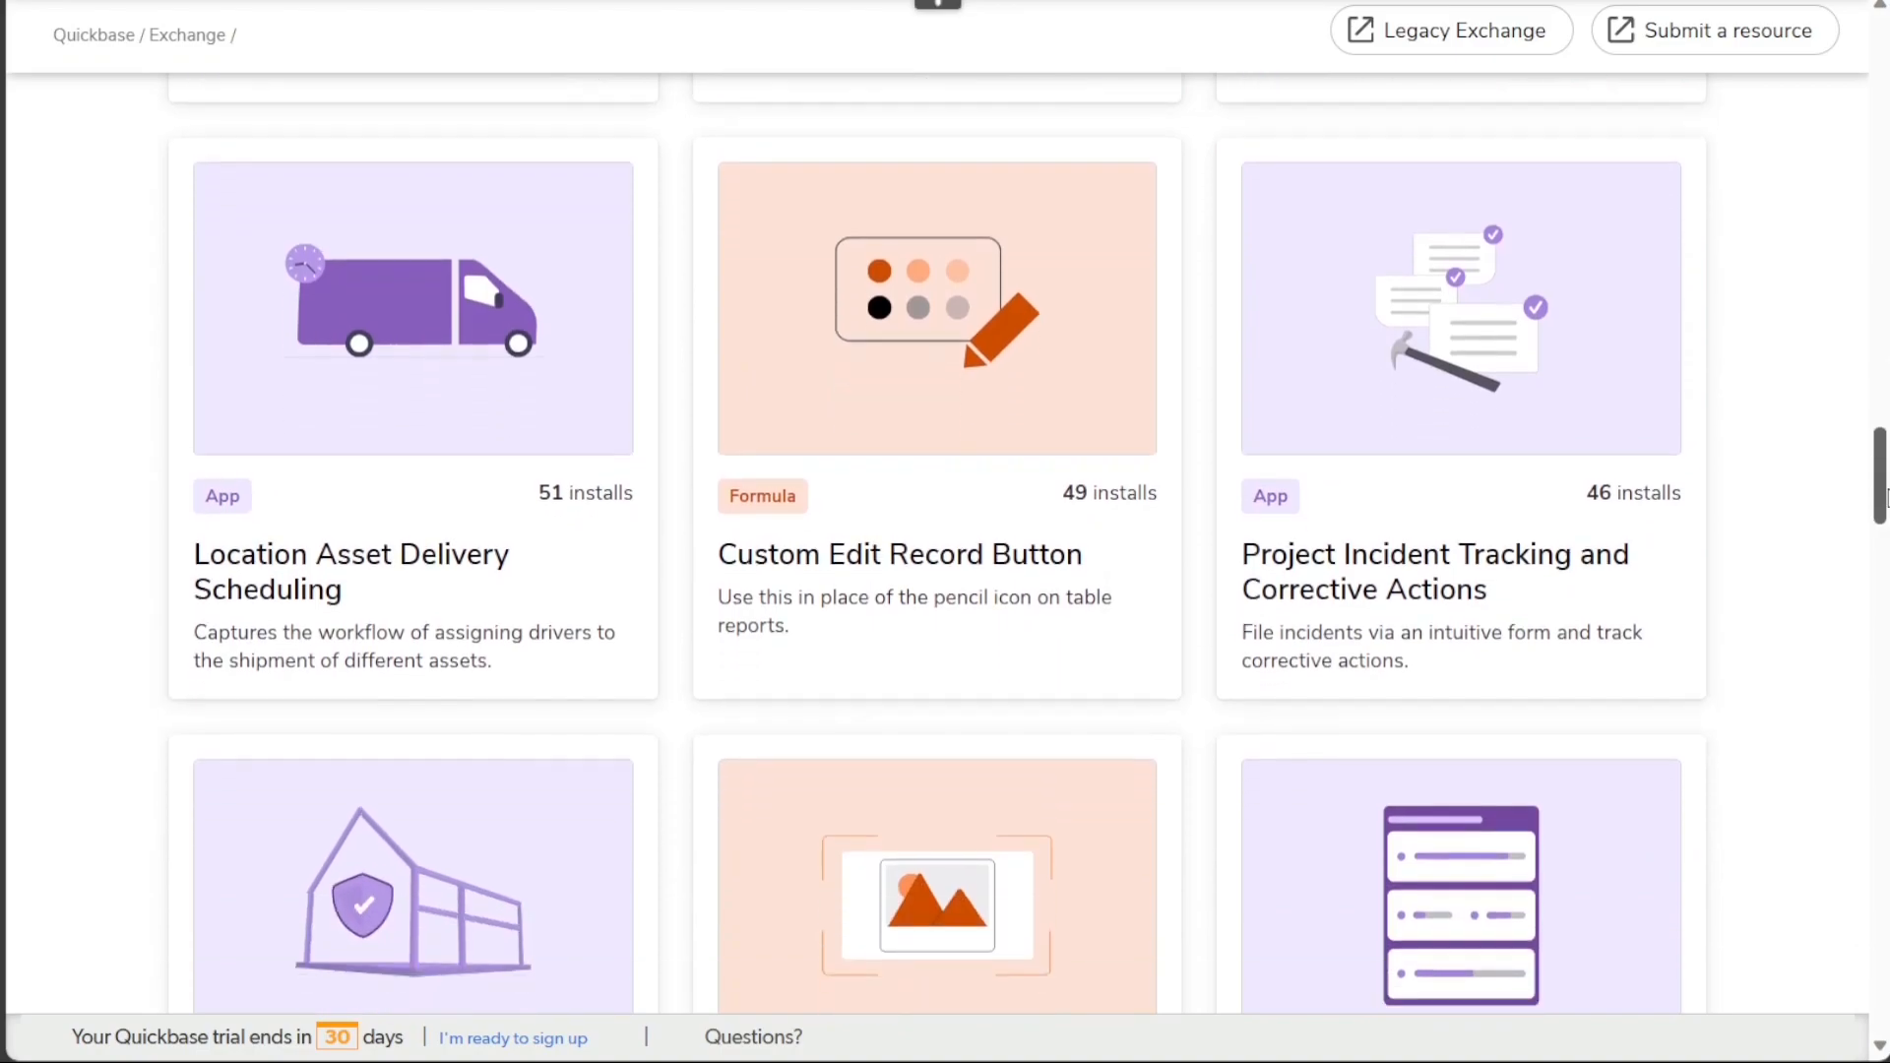
pyautogui.moveTo(1885, 495); pyautogui.dragTo(1834, 71)
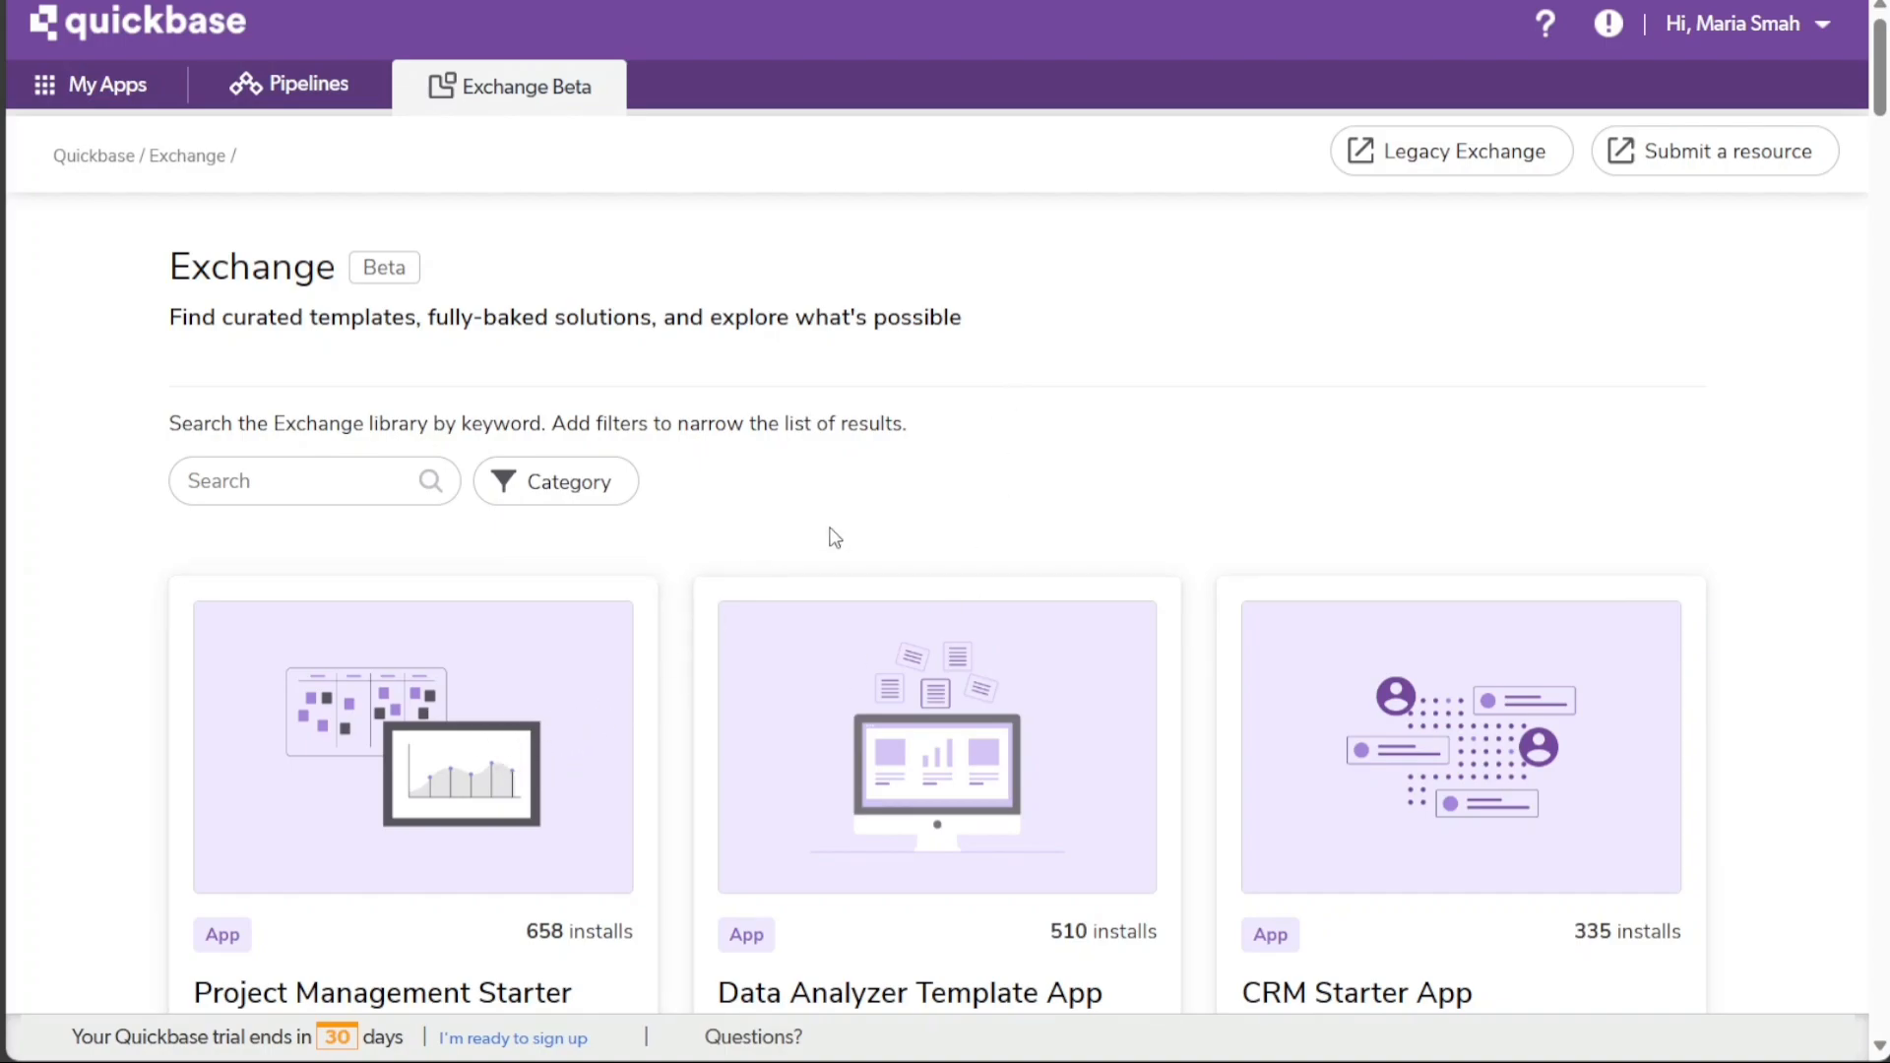
# Review the details page of the Project Management Starter App and return to the Exchange library
pyautogui.scroll(-4, 881, 434)
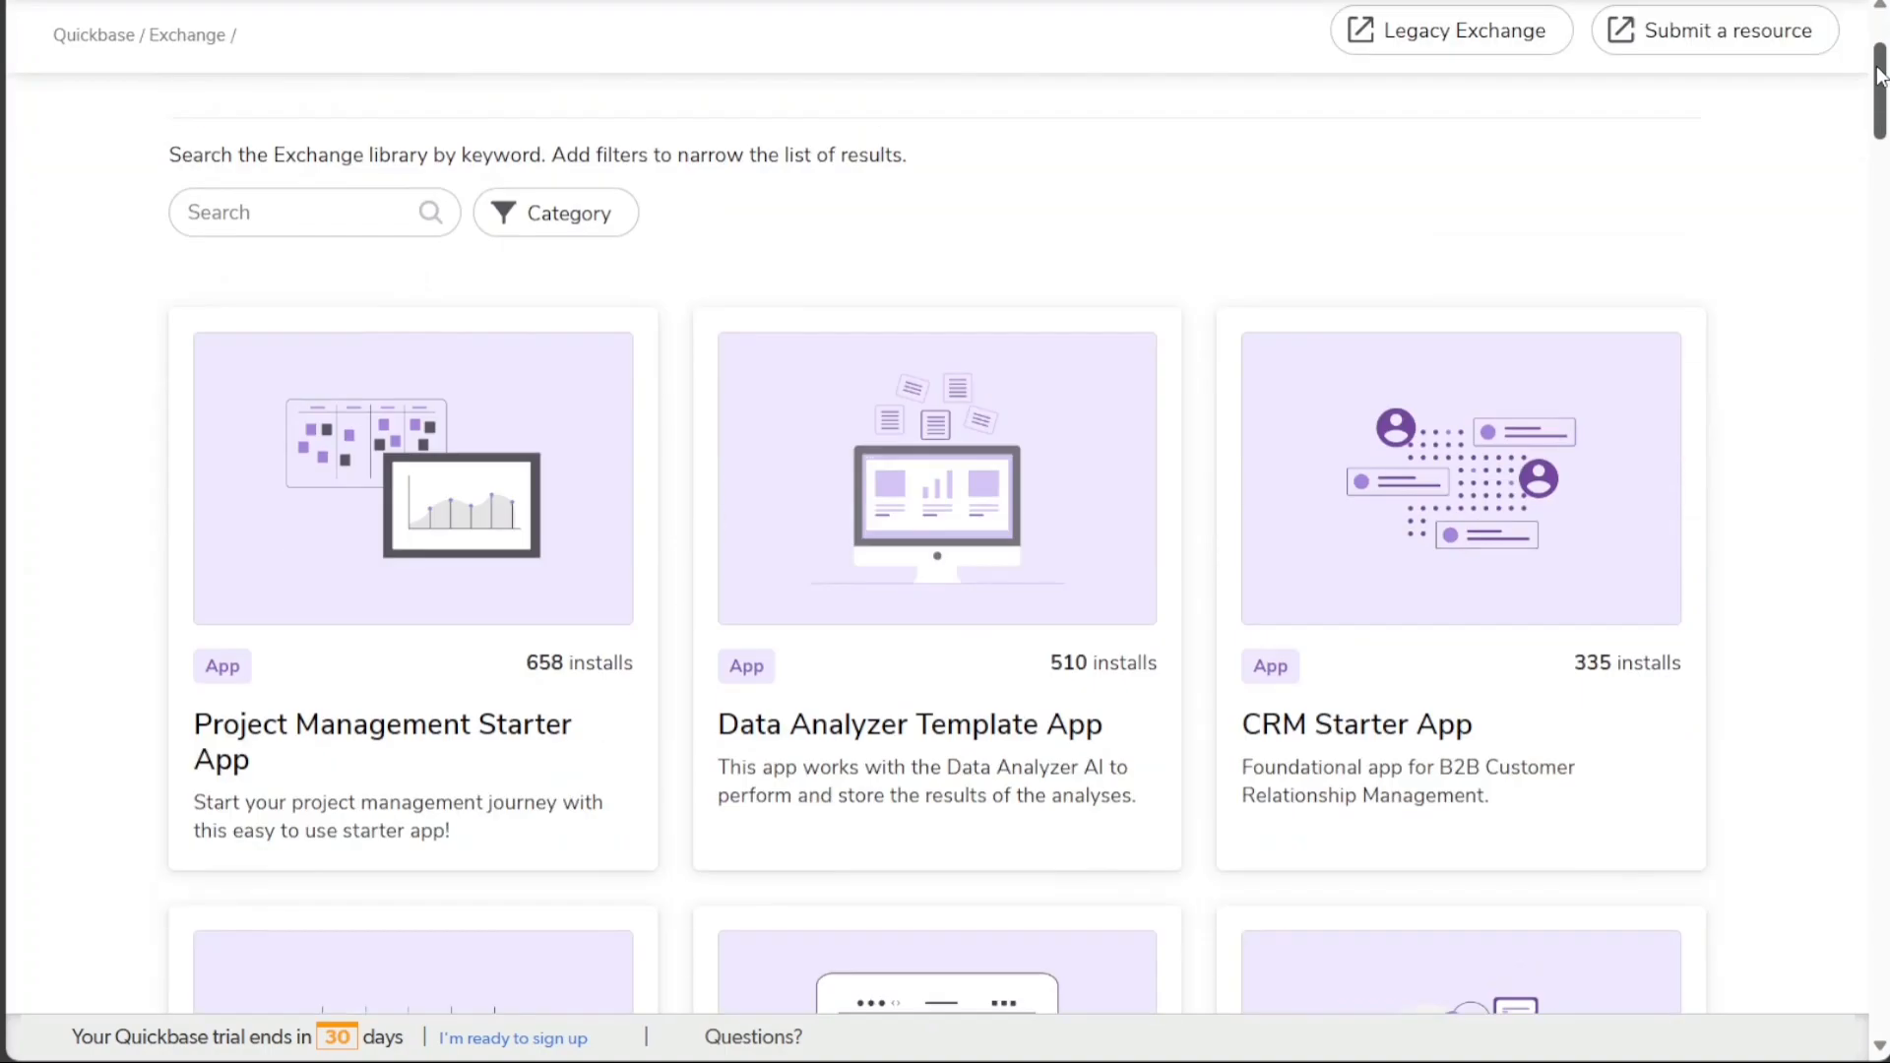
pyautogui.click(456, 451)
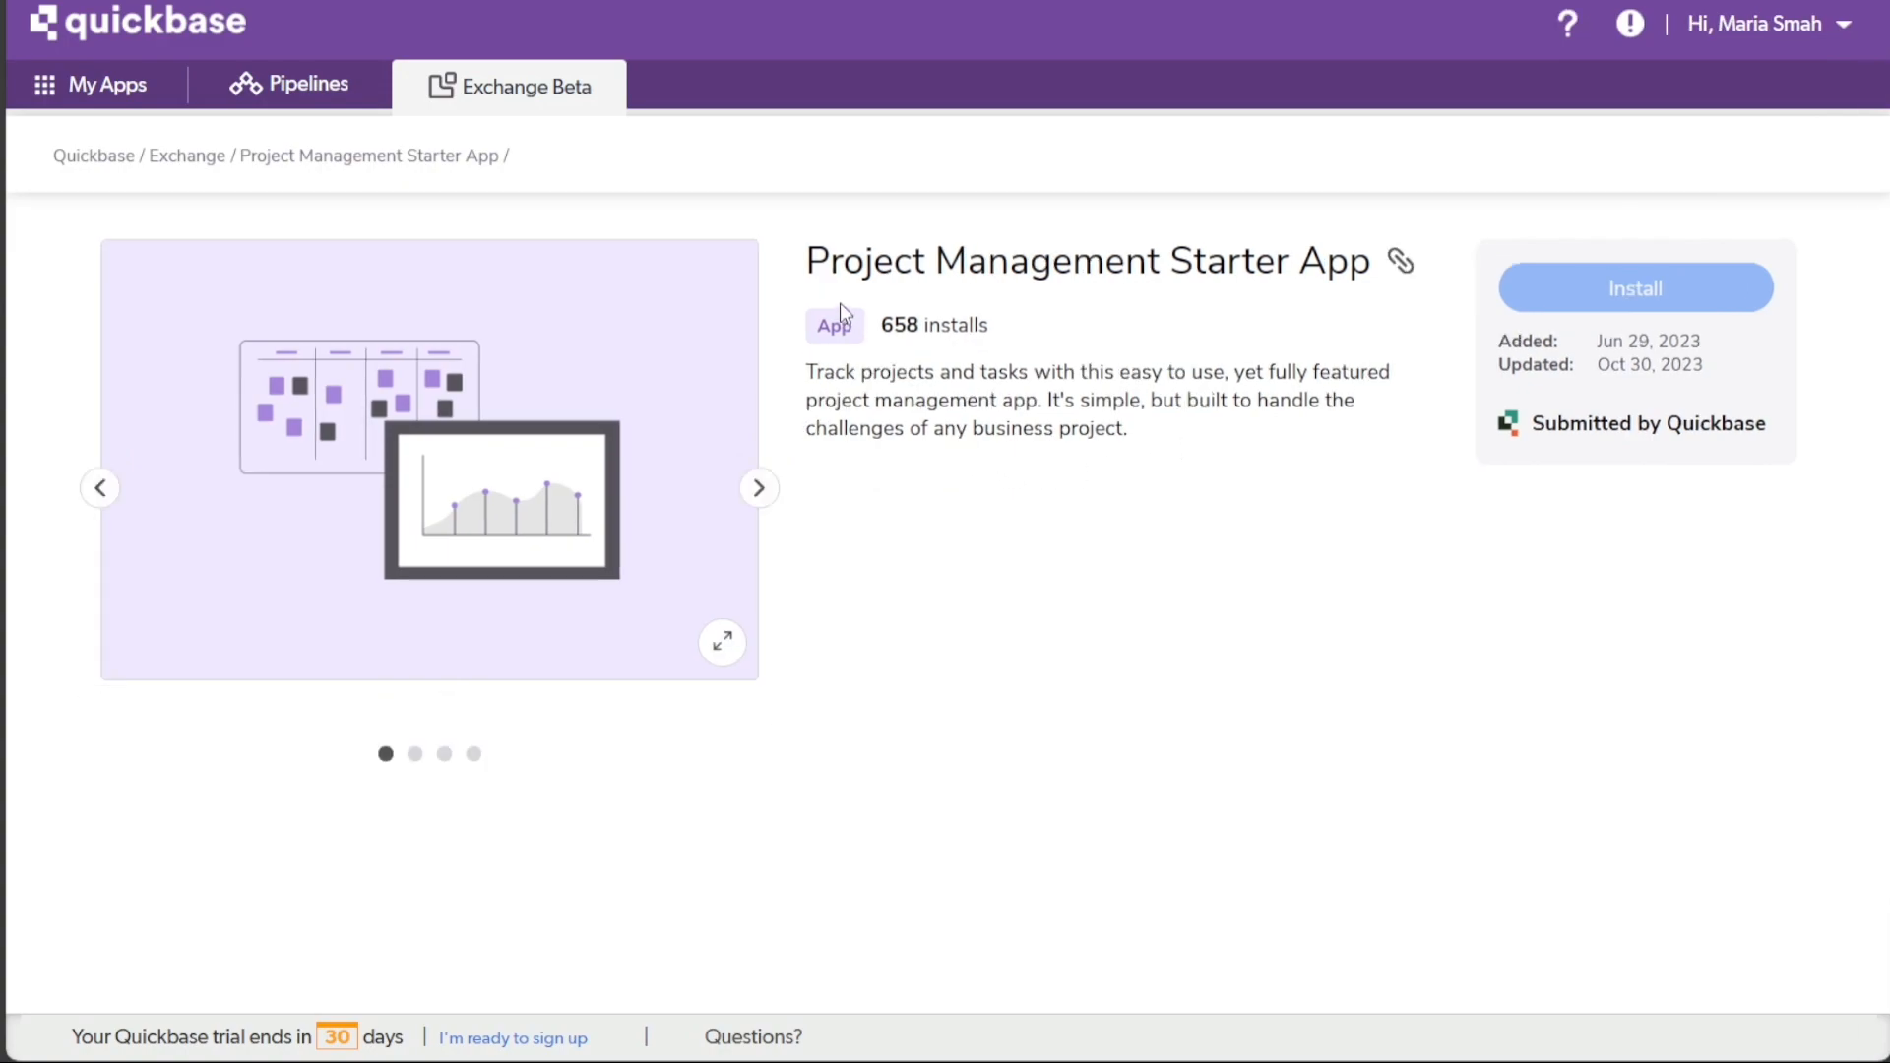
pyautogui.moveTo(882, 324); pyautogui.dragTo(1014, 340)
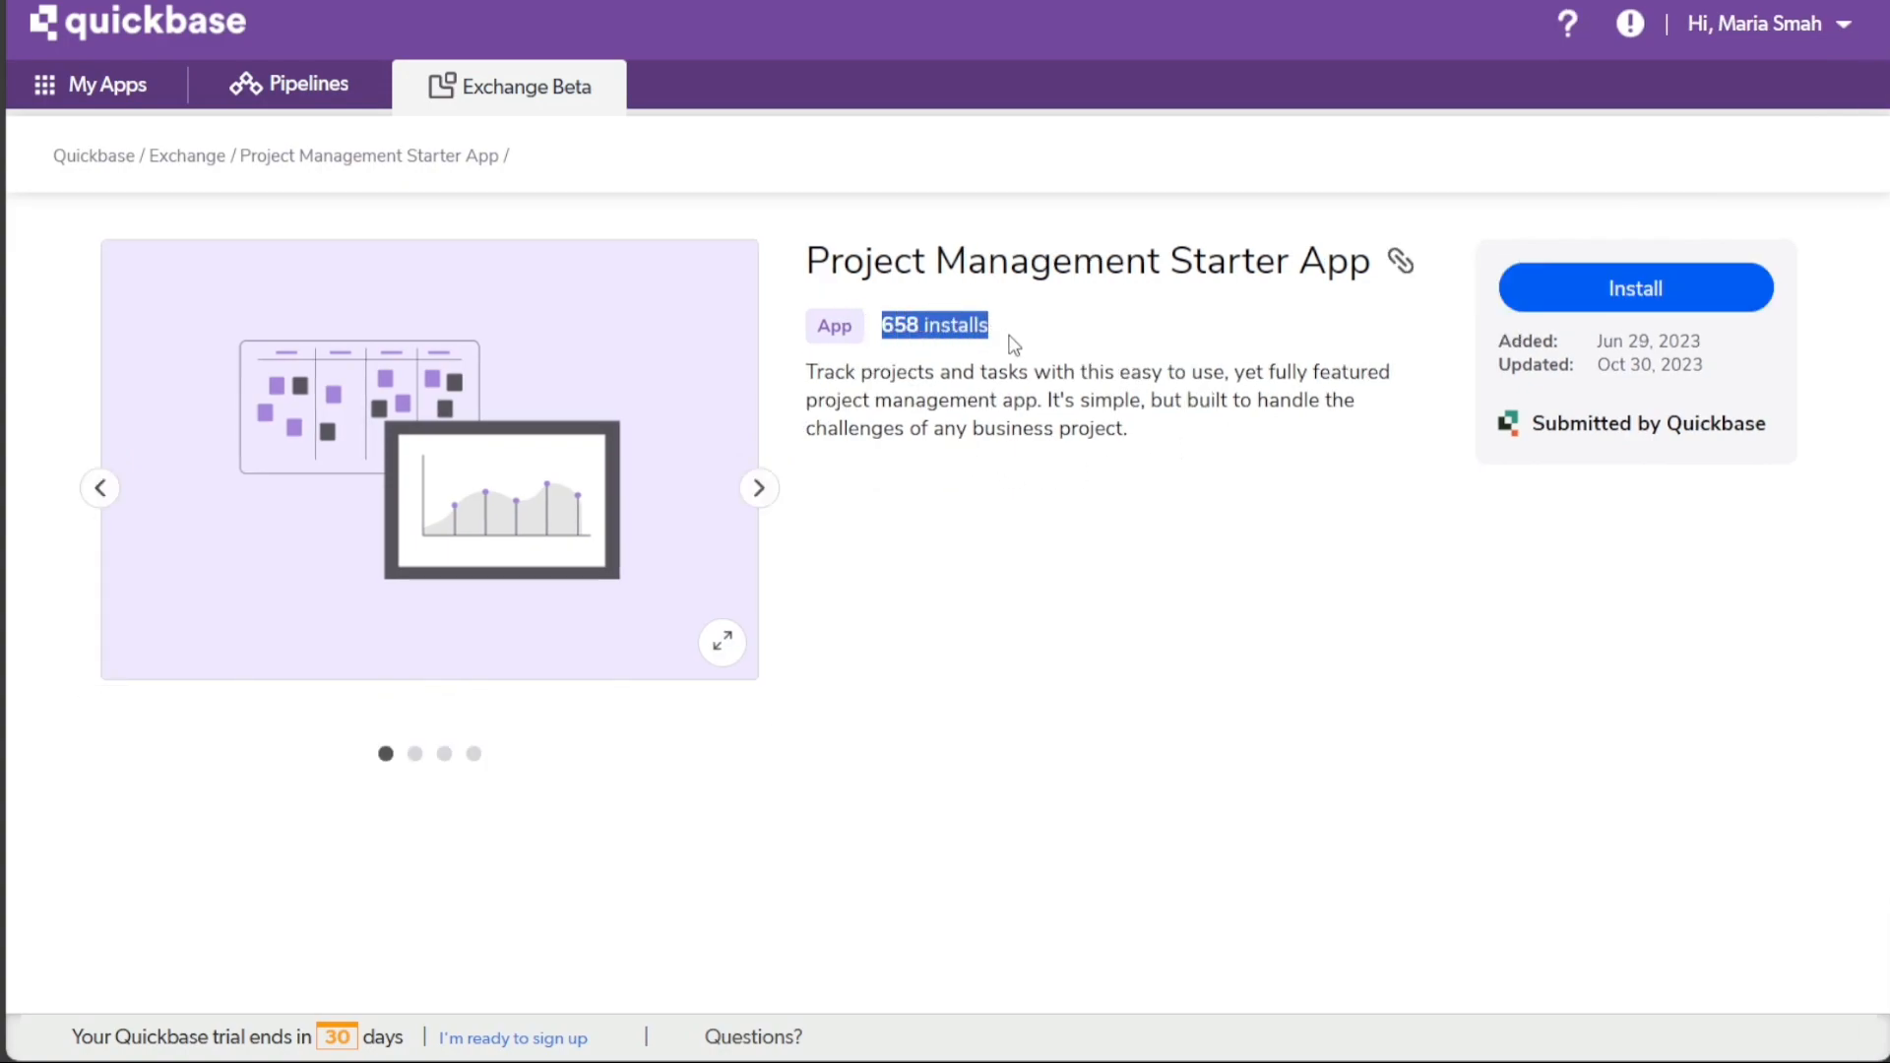
pyautogui.click(1213, 463)
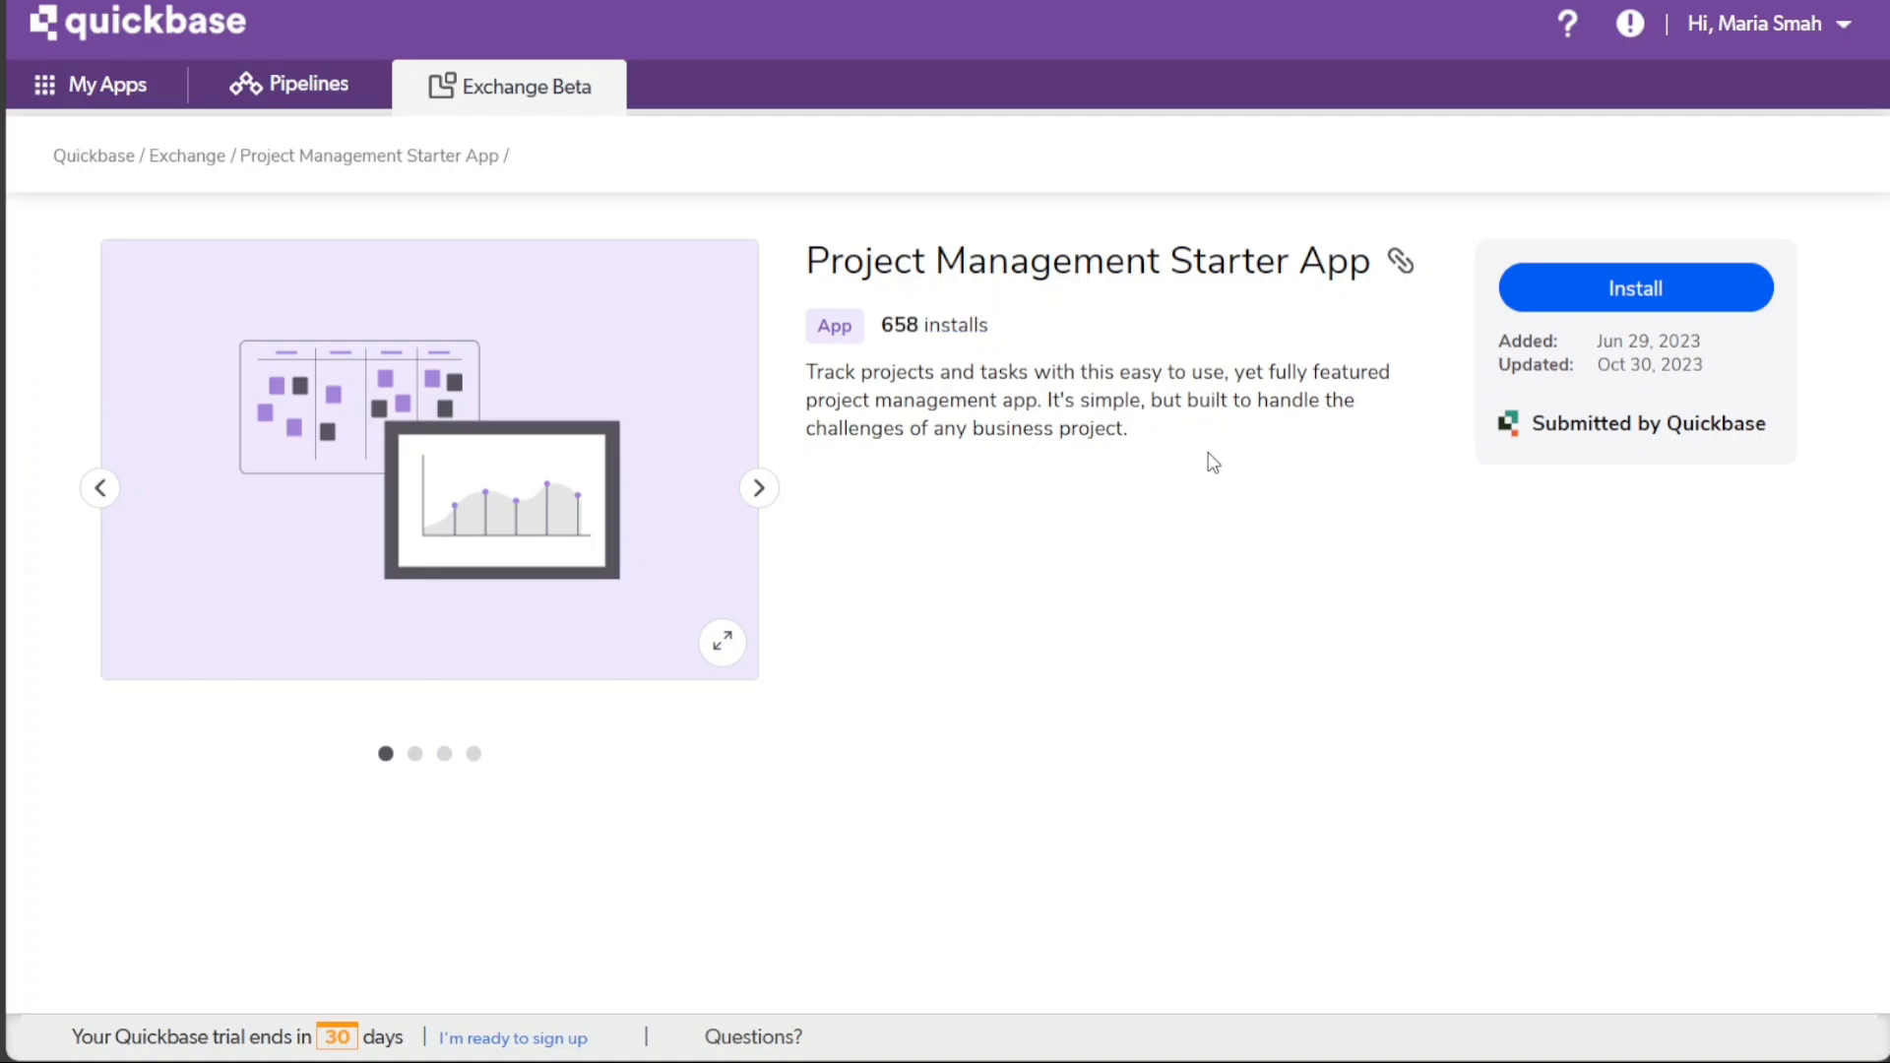
pyautogui.click(201, 158)
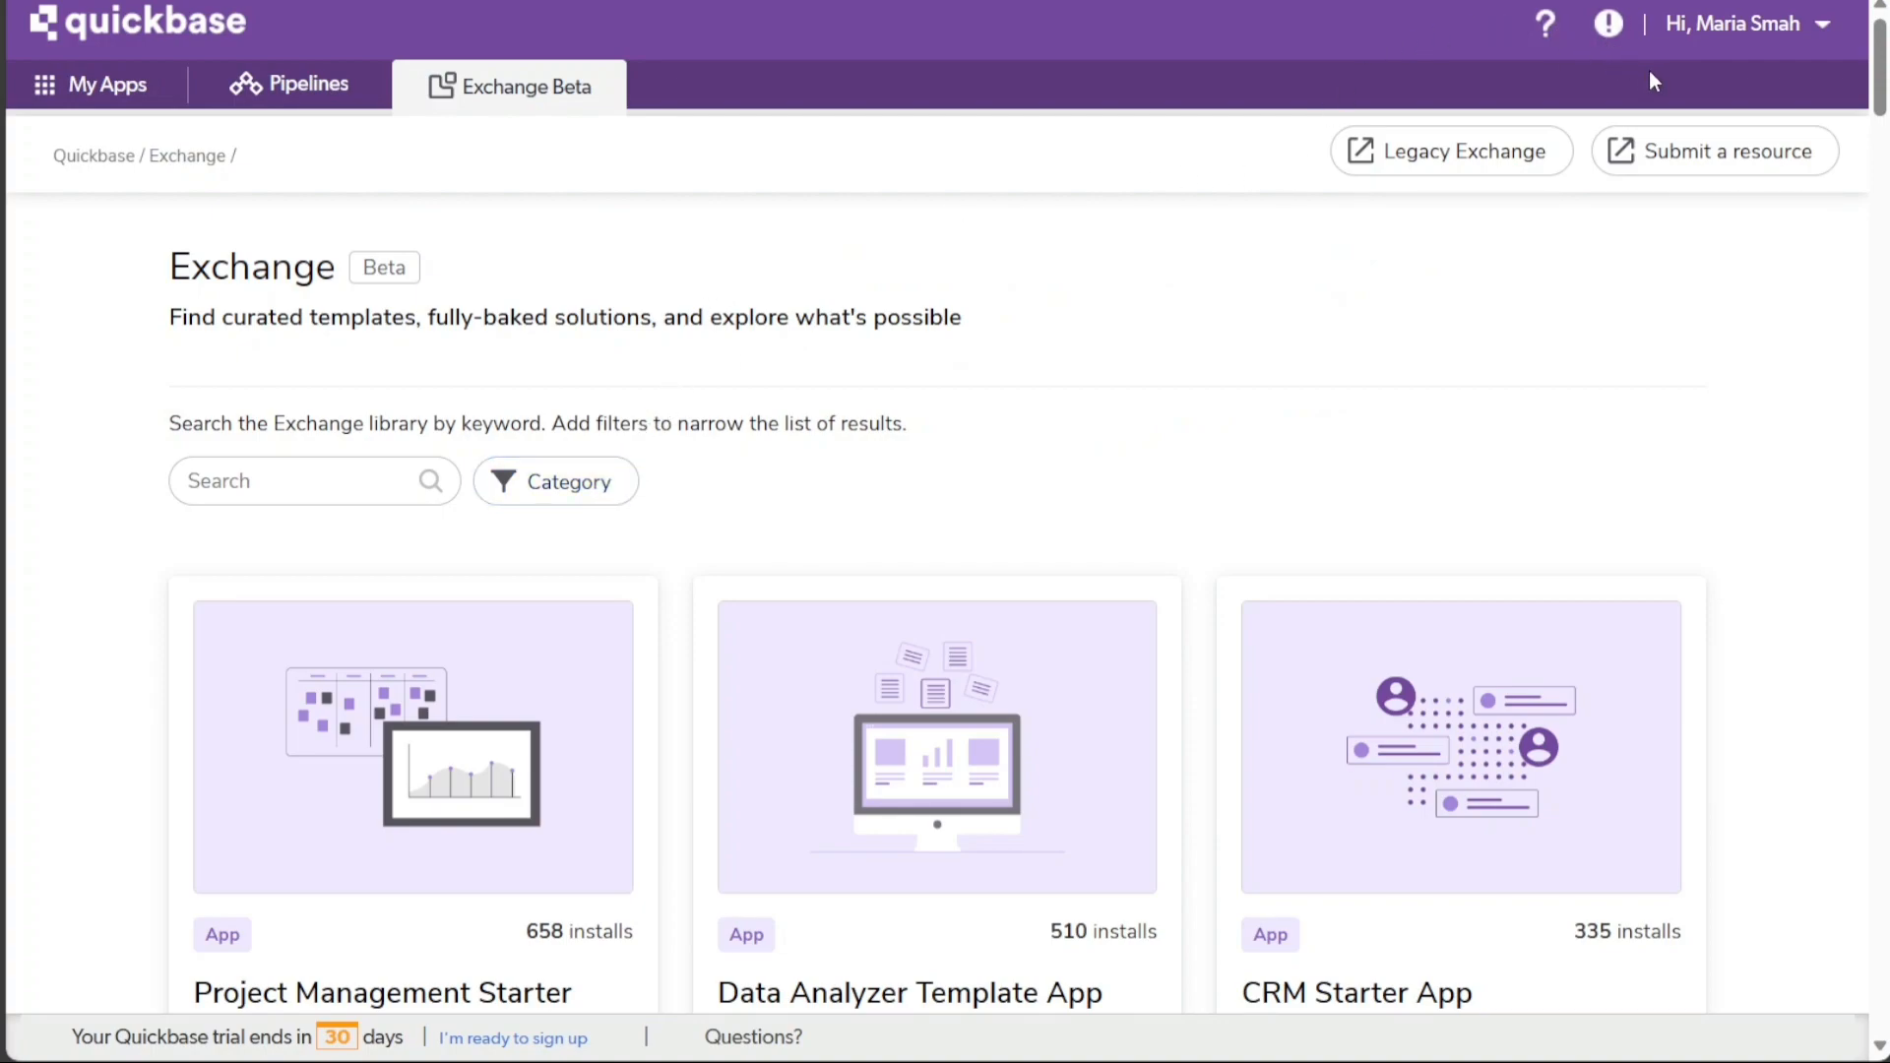
# Check the options in the account menu and close it
pyautogui.click(1817, 44)
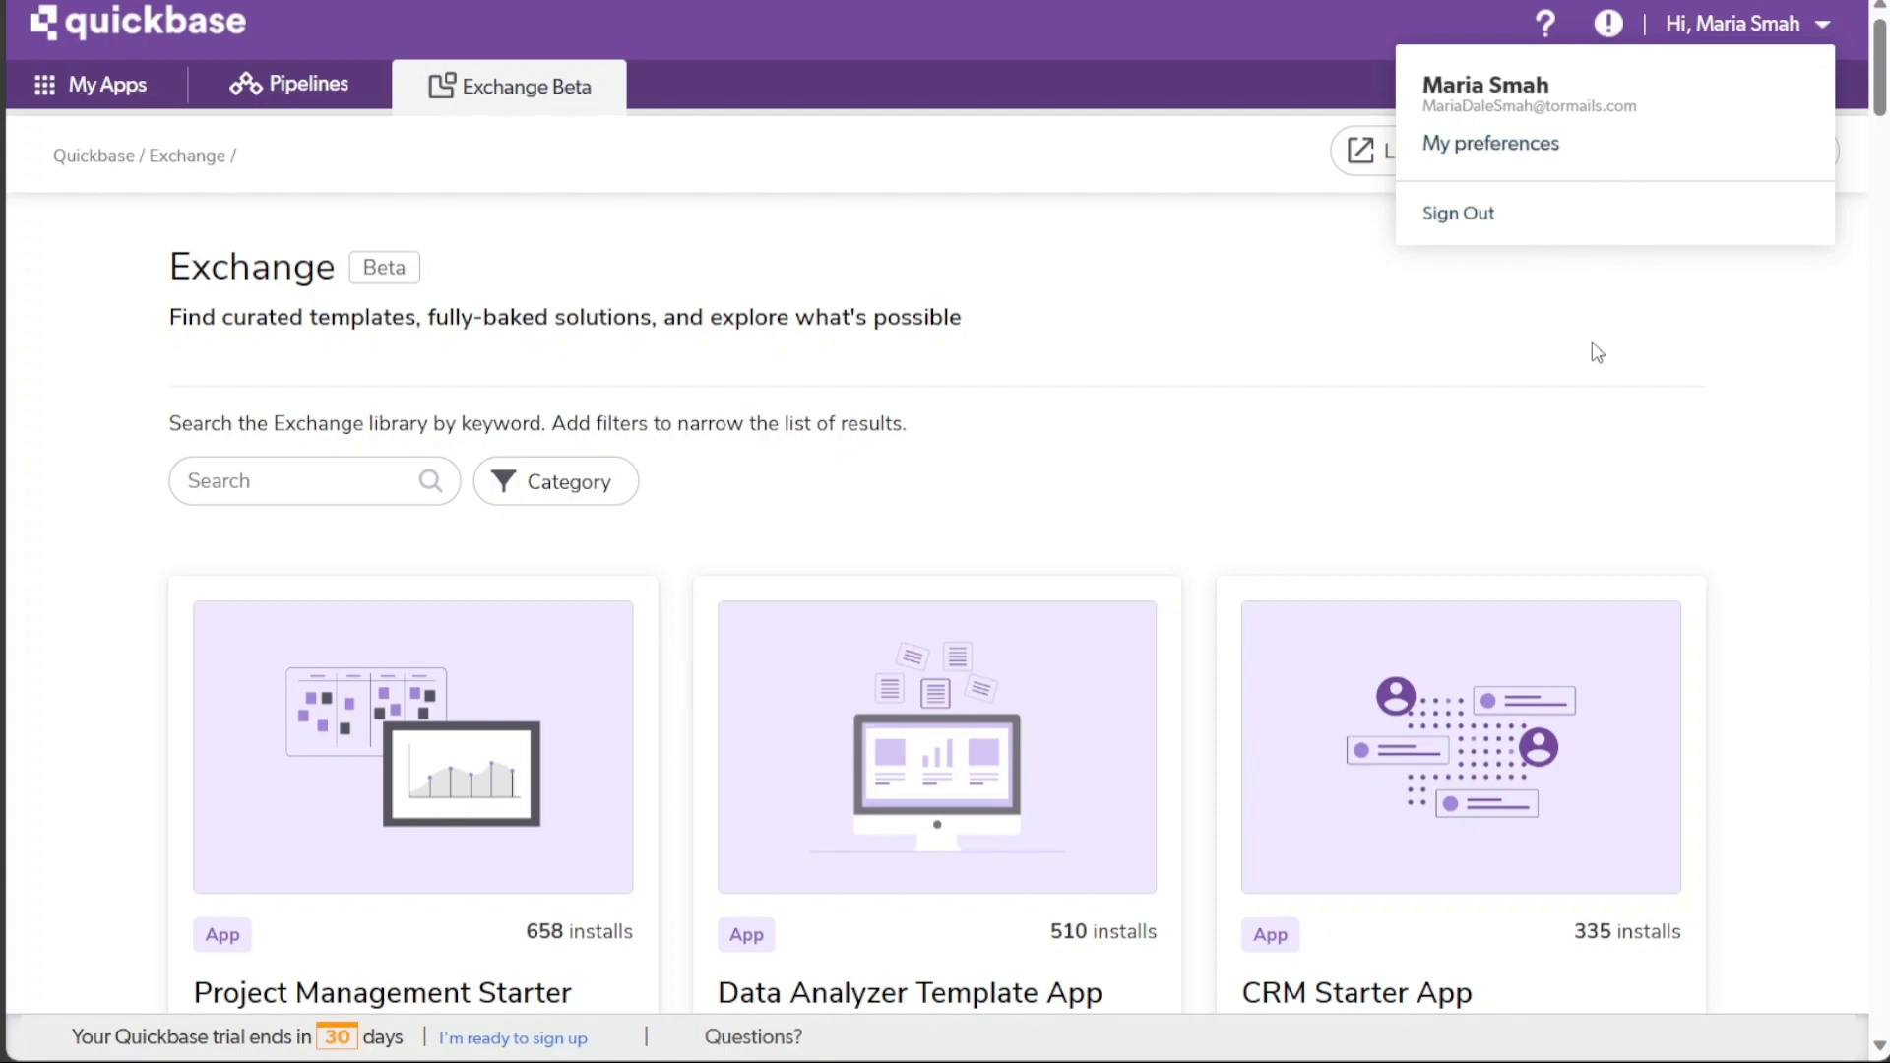
pyautogui.click(1532, 365)
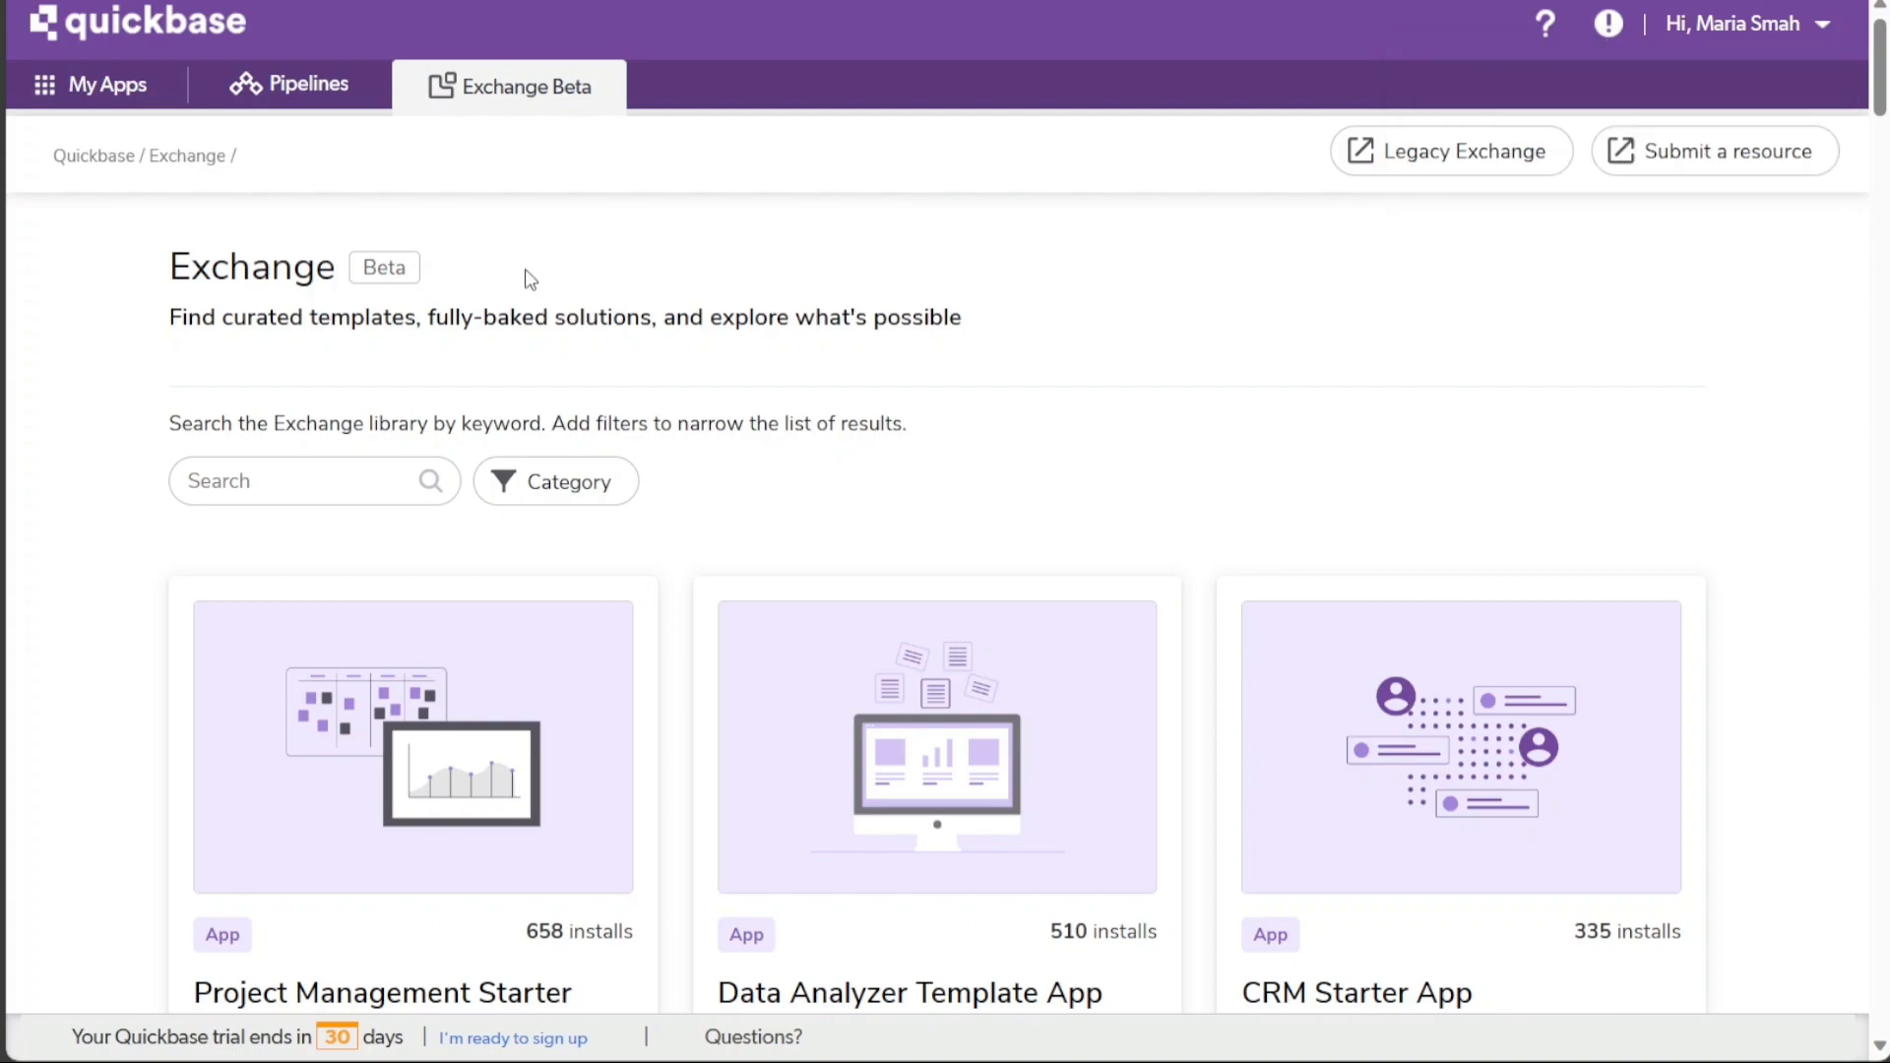
# Return to My Apps and start creating a new app with the AI Smart Builder
pyautogui.click(102, 88)
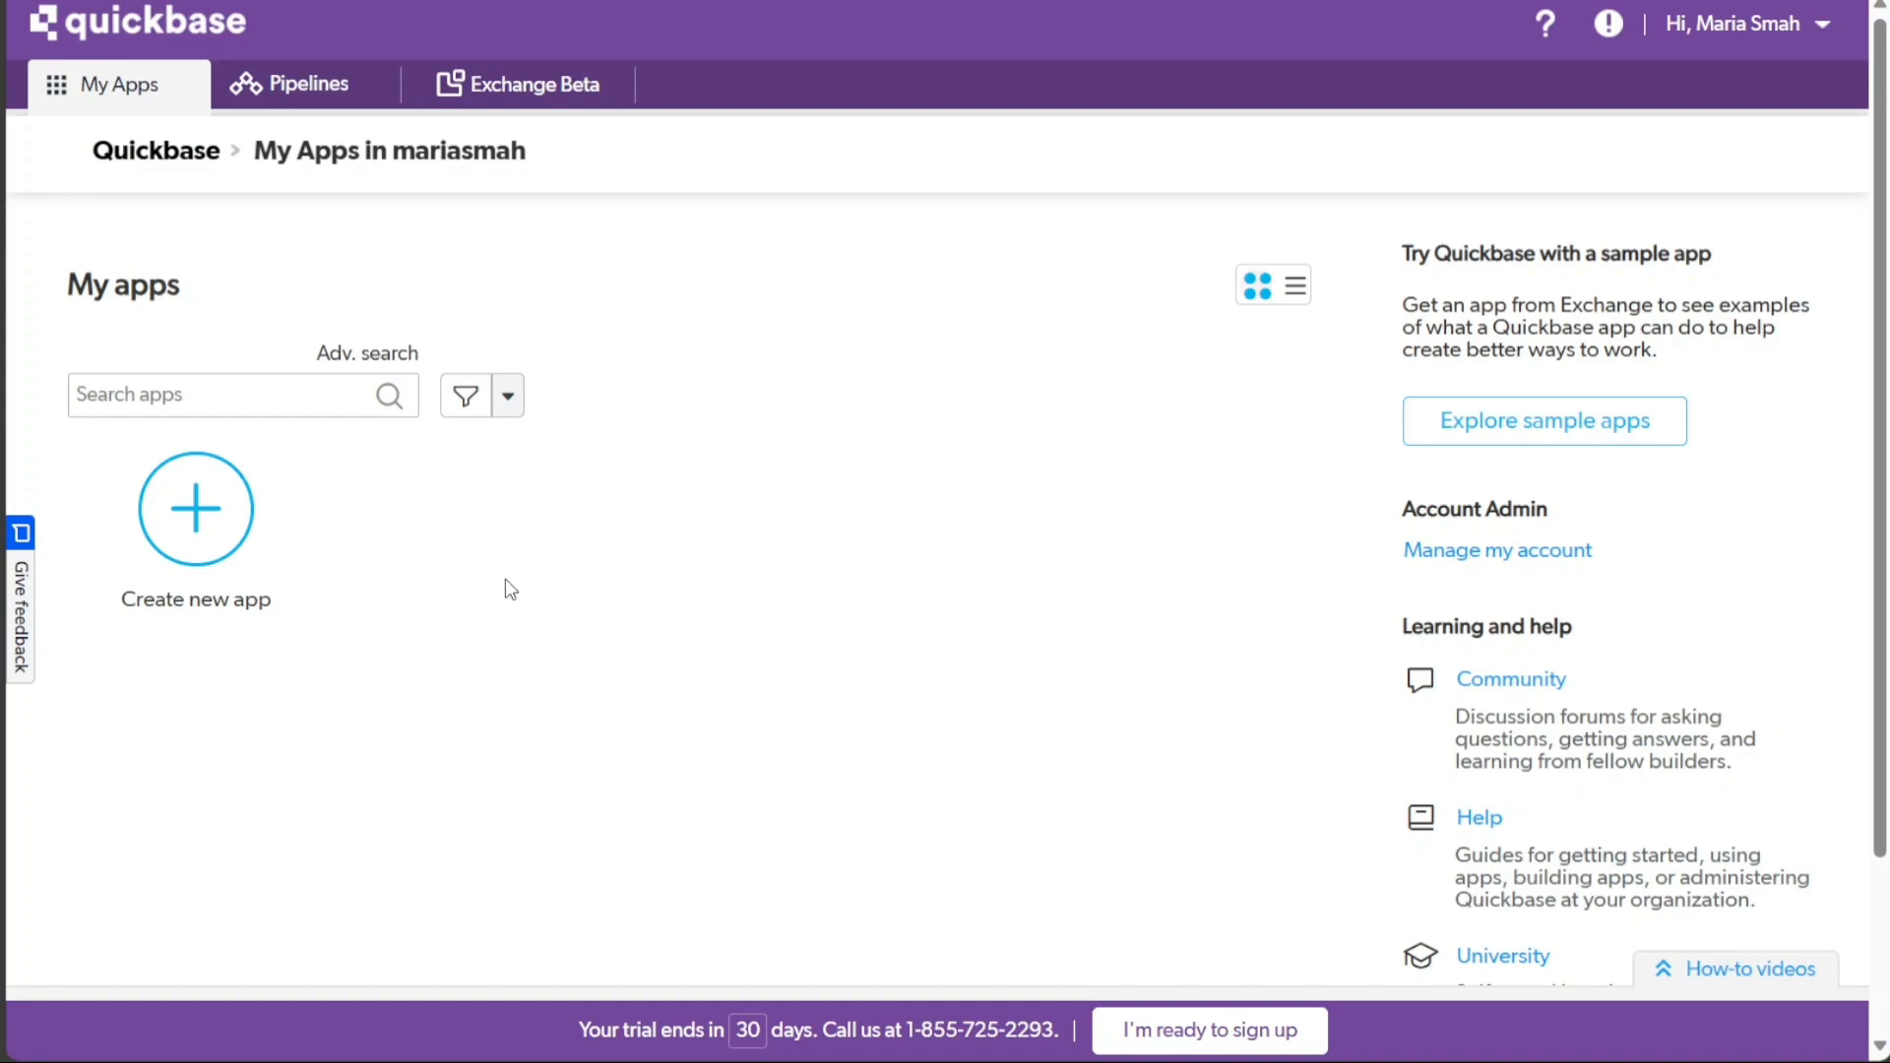
pyautogui.click(200, 538)
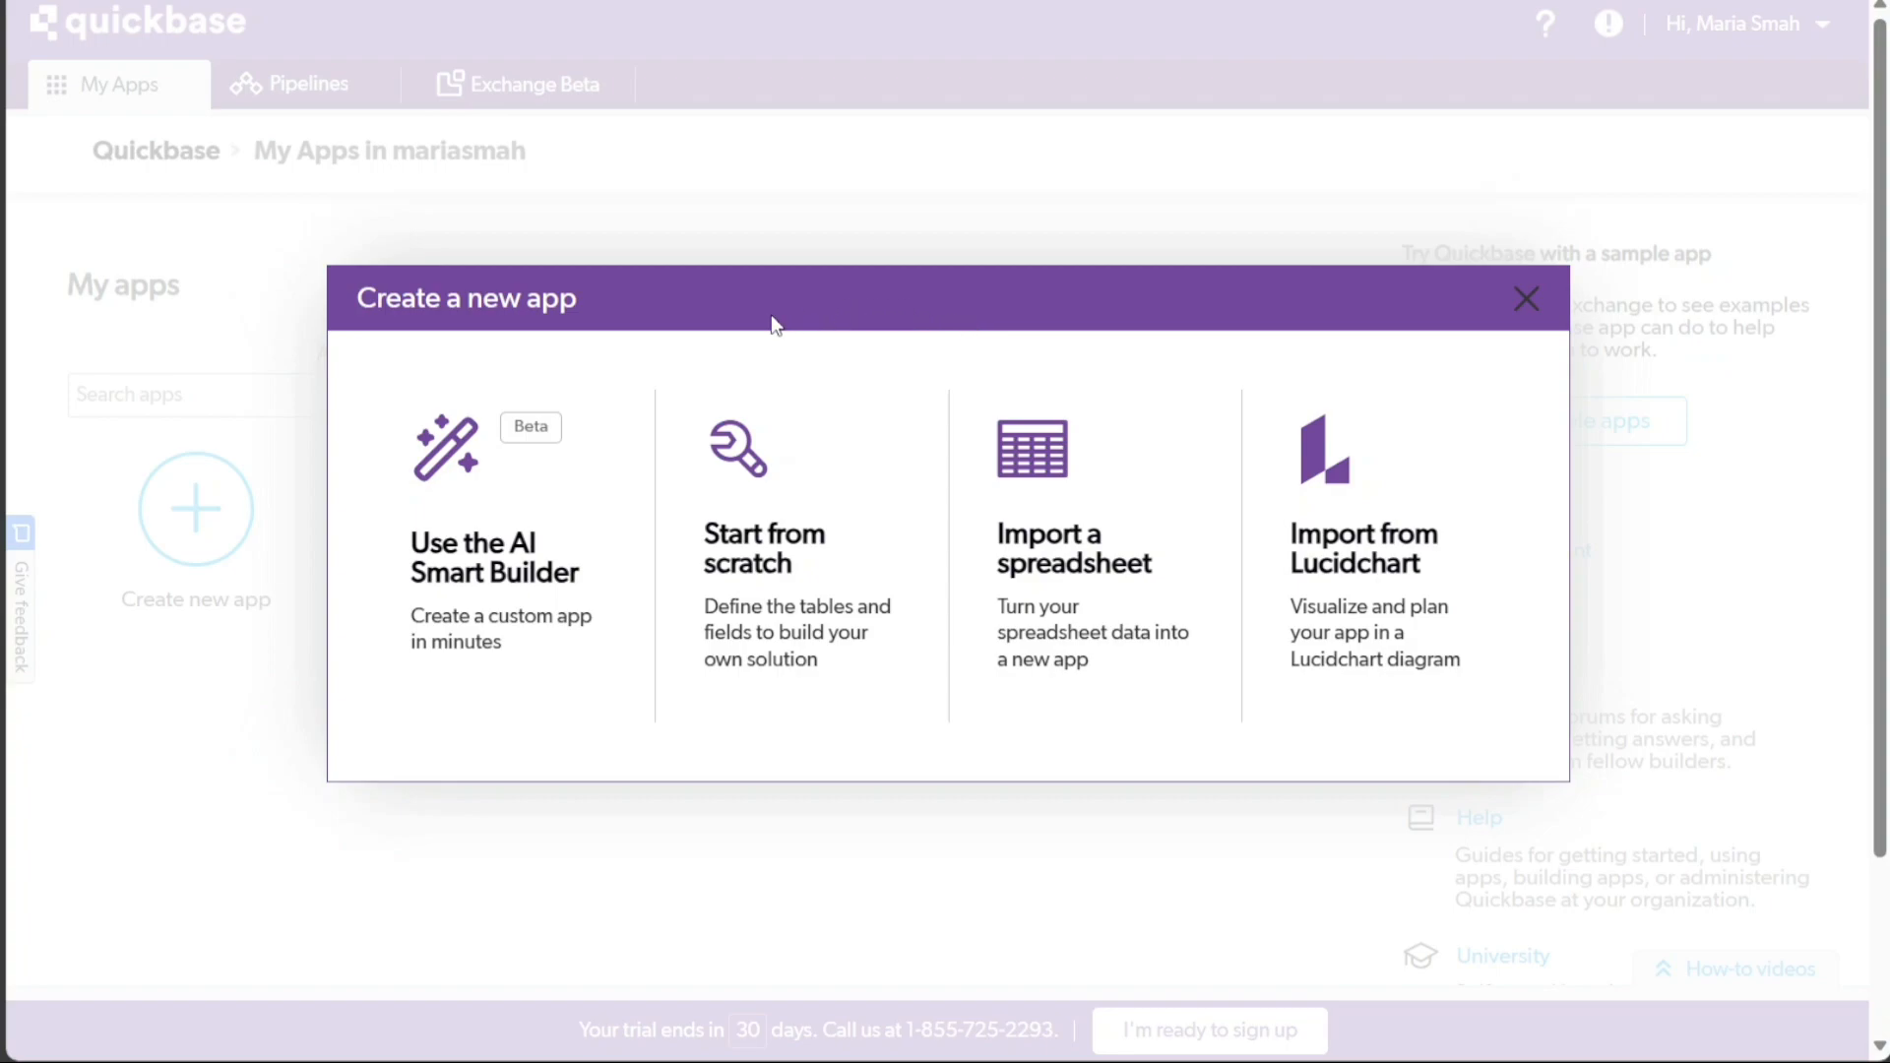
pyautogui.click(529, 505)
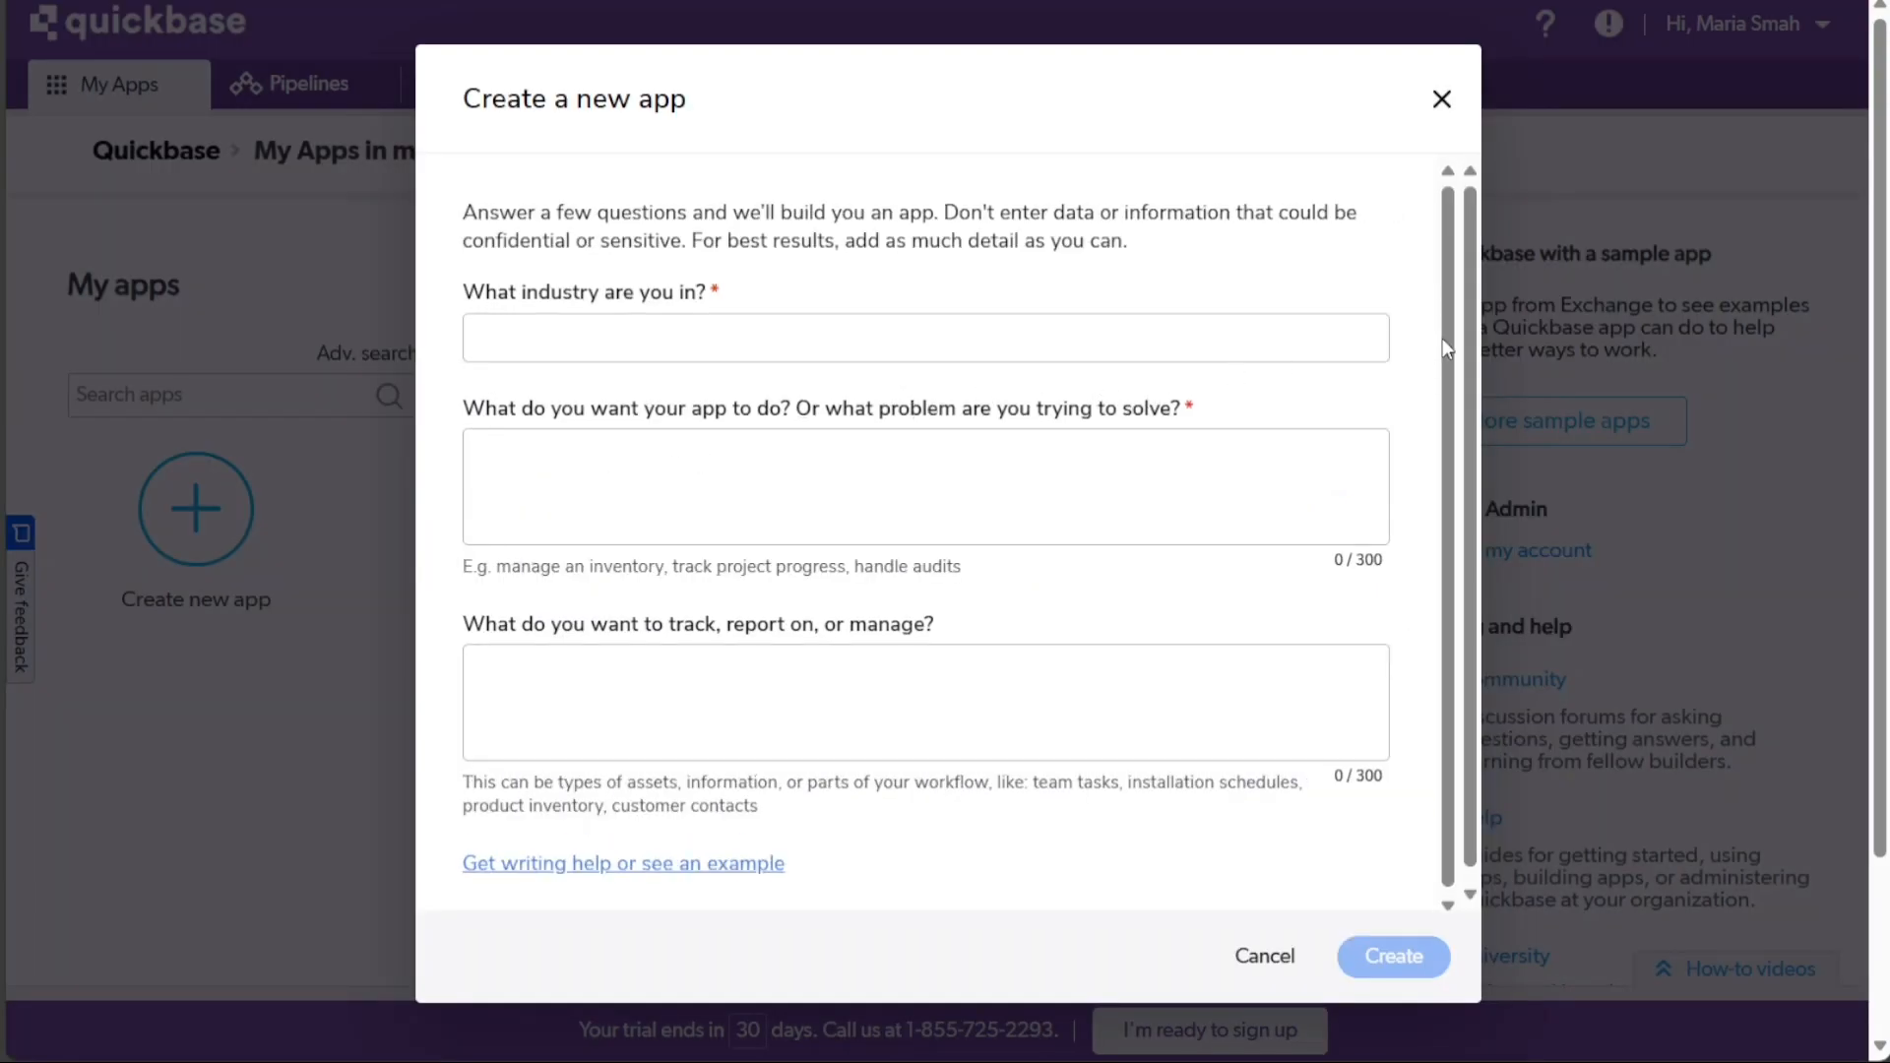
# Set the new app's industry to "Marketing" and its purpose to "To manage and handle marketing projects"
pyautogui.moveTo(1443, 341); pyautogui.dragTo(1446, 362)
pyautogui.click(924, 332)
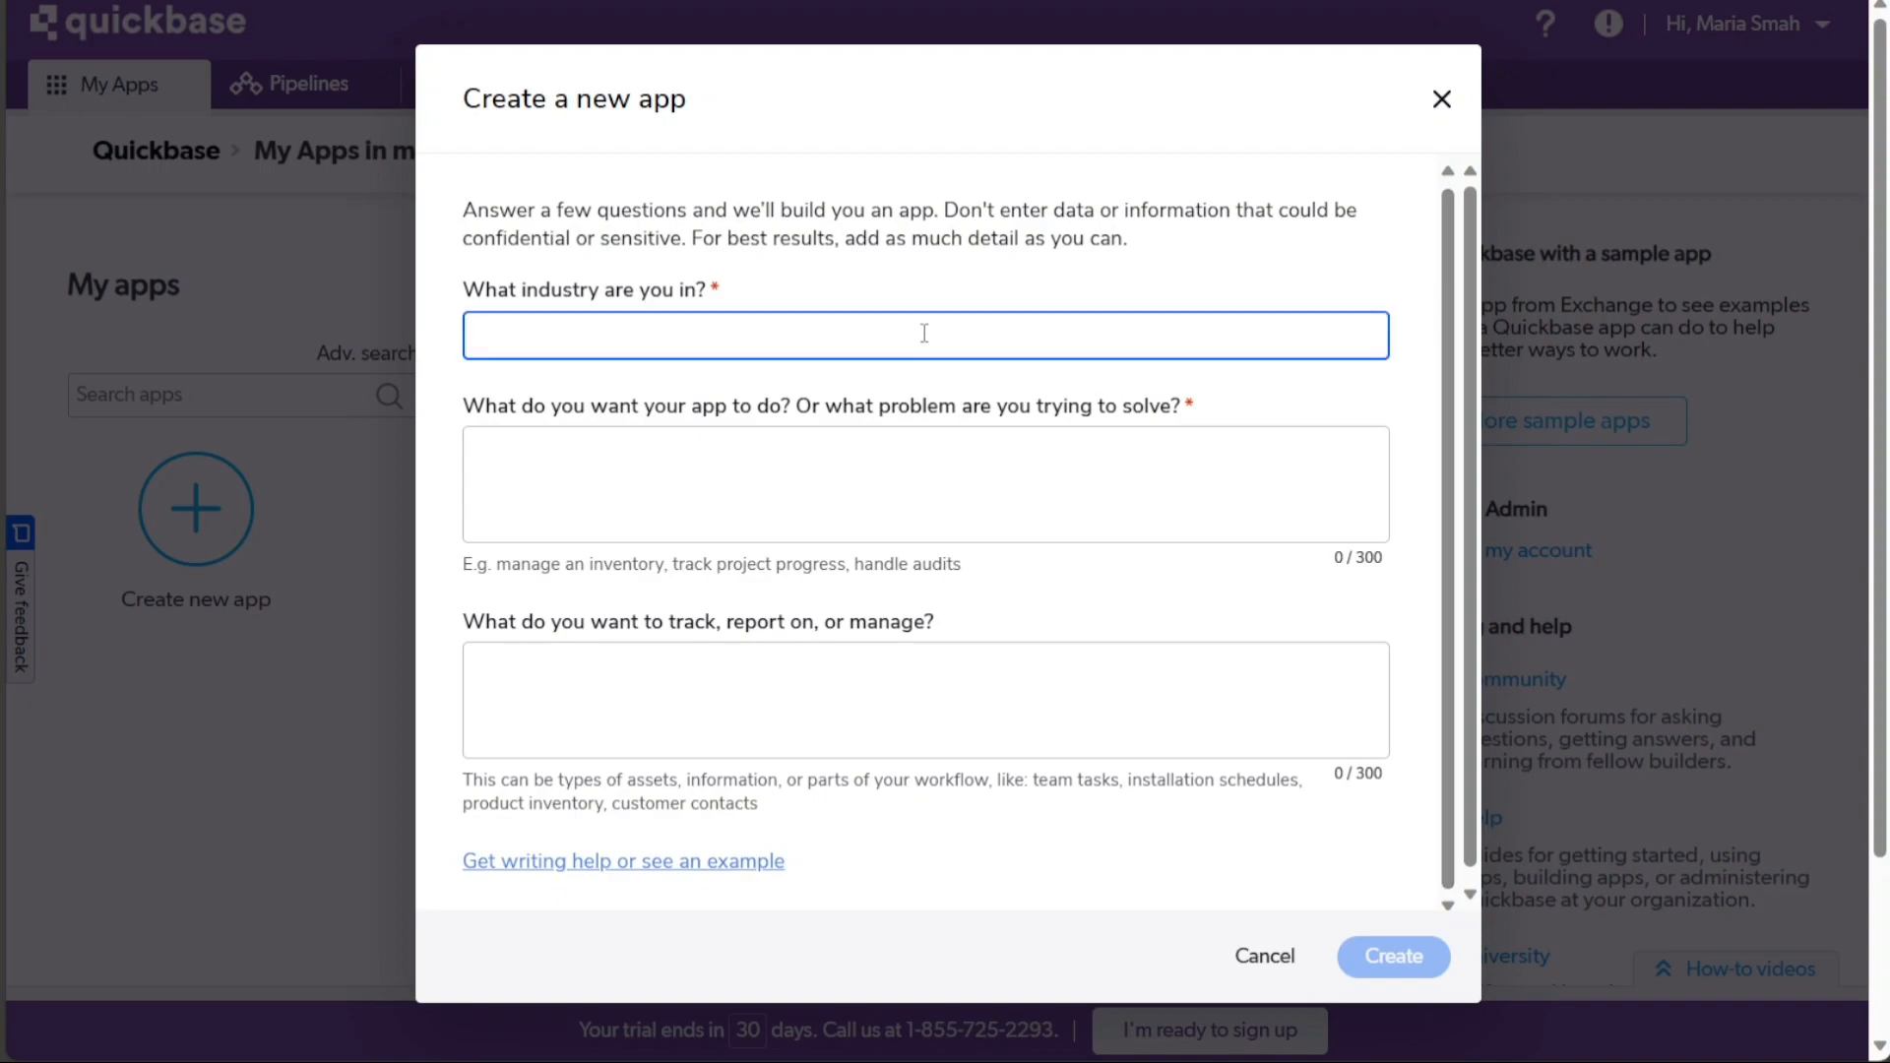
pyautogui.click(933, 487)
pyautogui.click(914, 653)
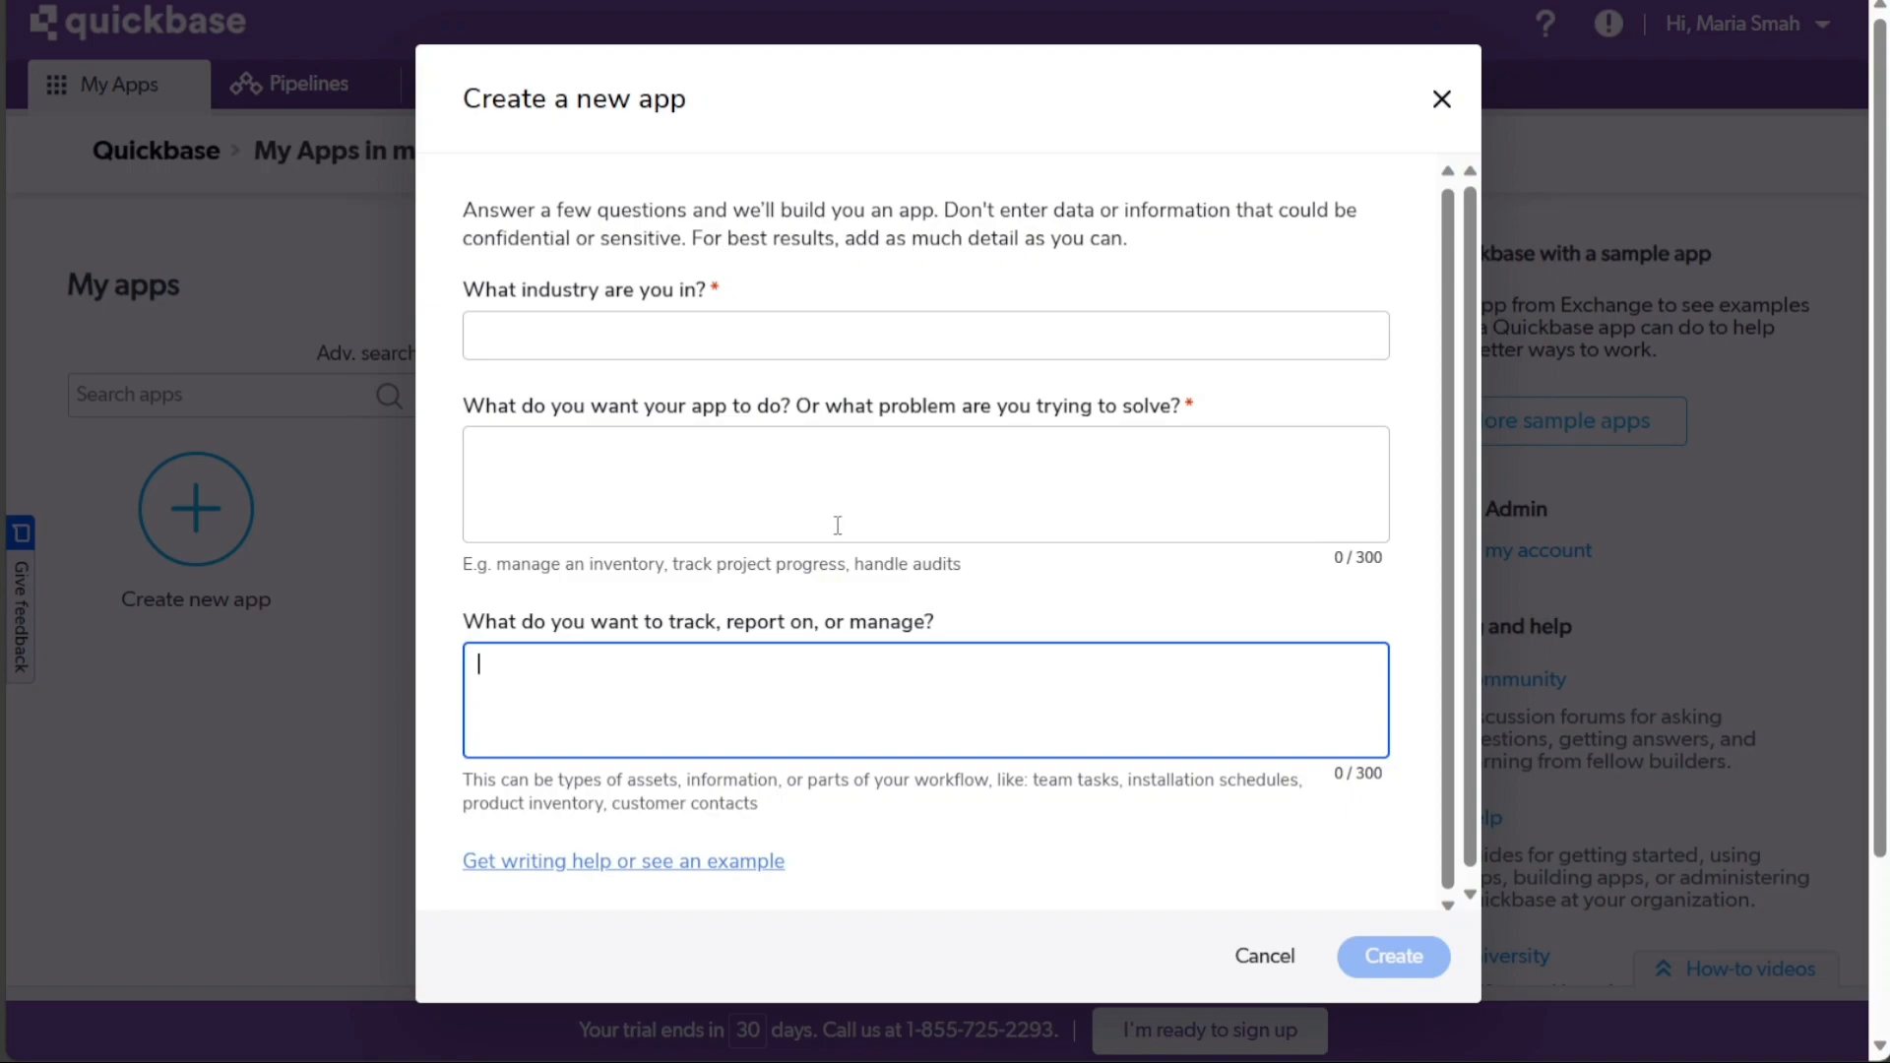
pyautogui.click(940, 286)
pyautogui.write('Ma')
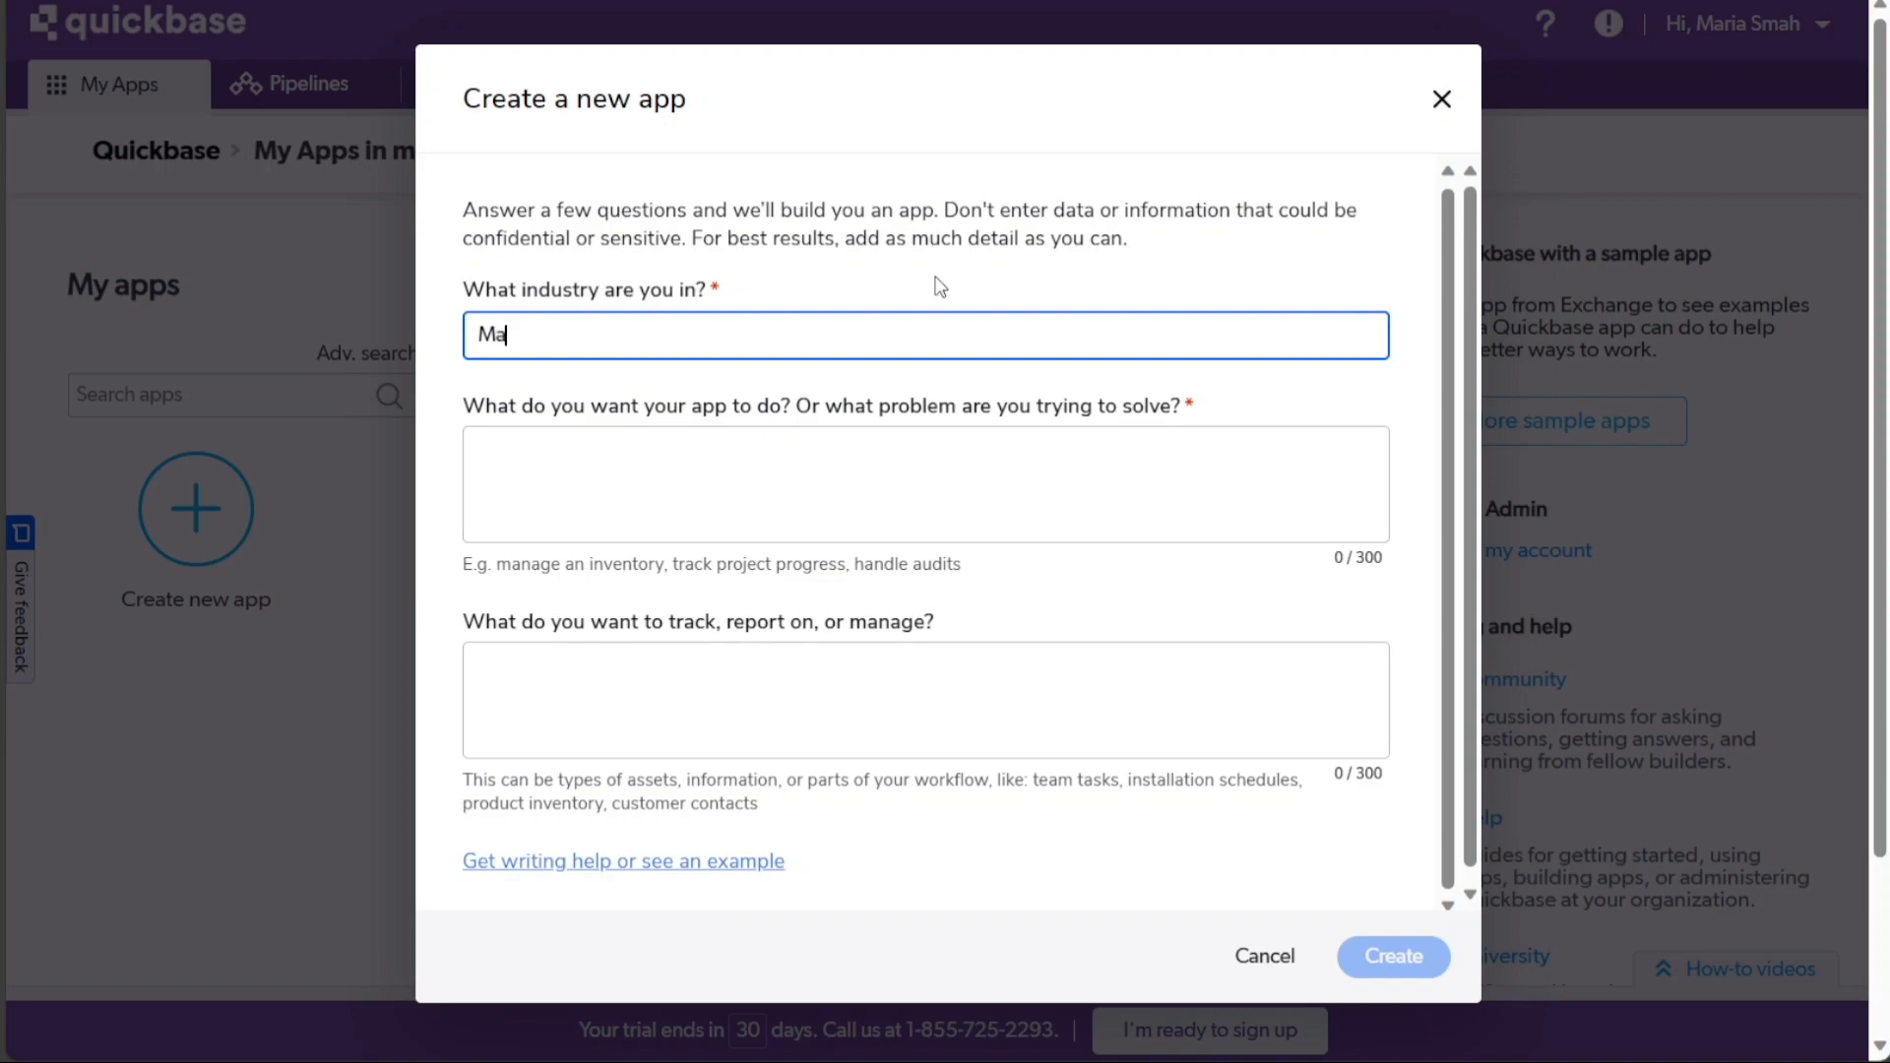
pyautogui.write('rketing')
pyautogui.click(911, 465)
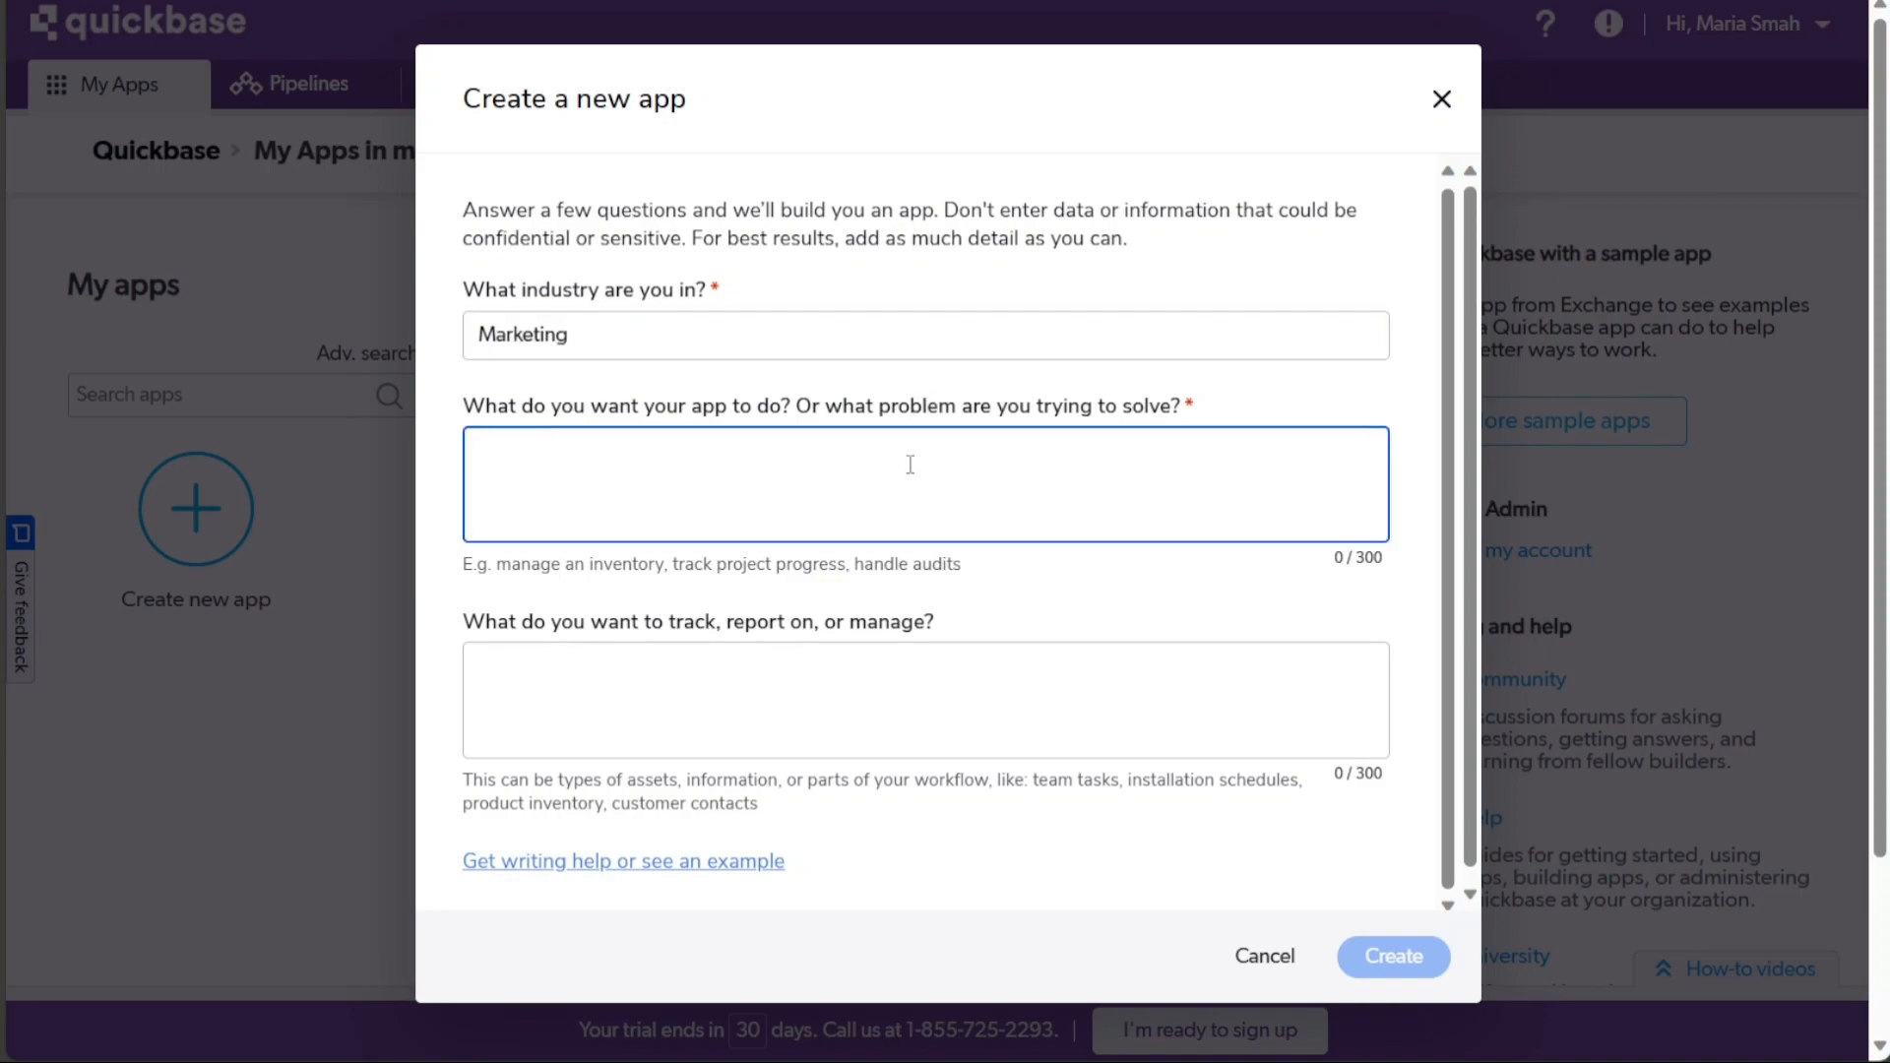
pyautogui.write('To manage and handle marketing projects')
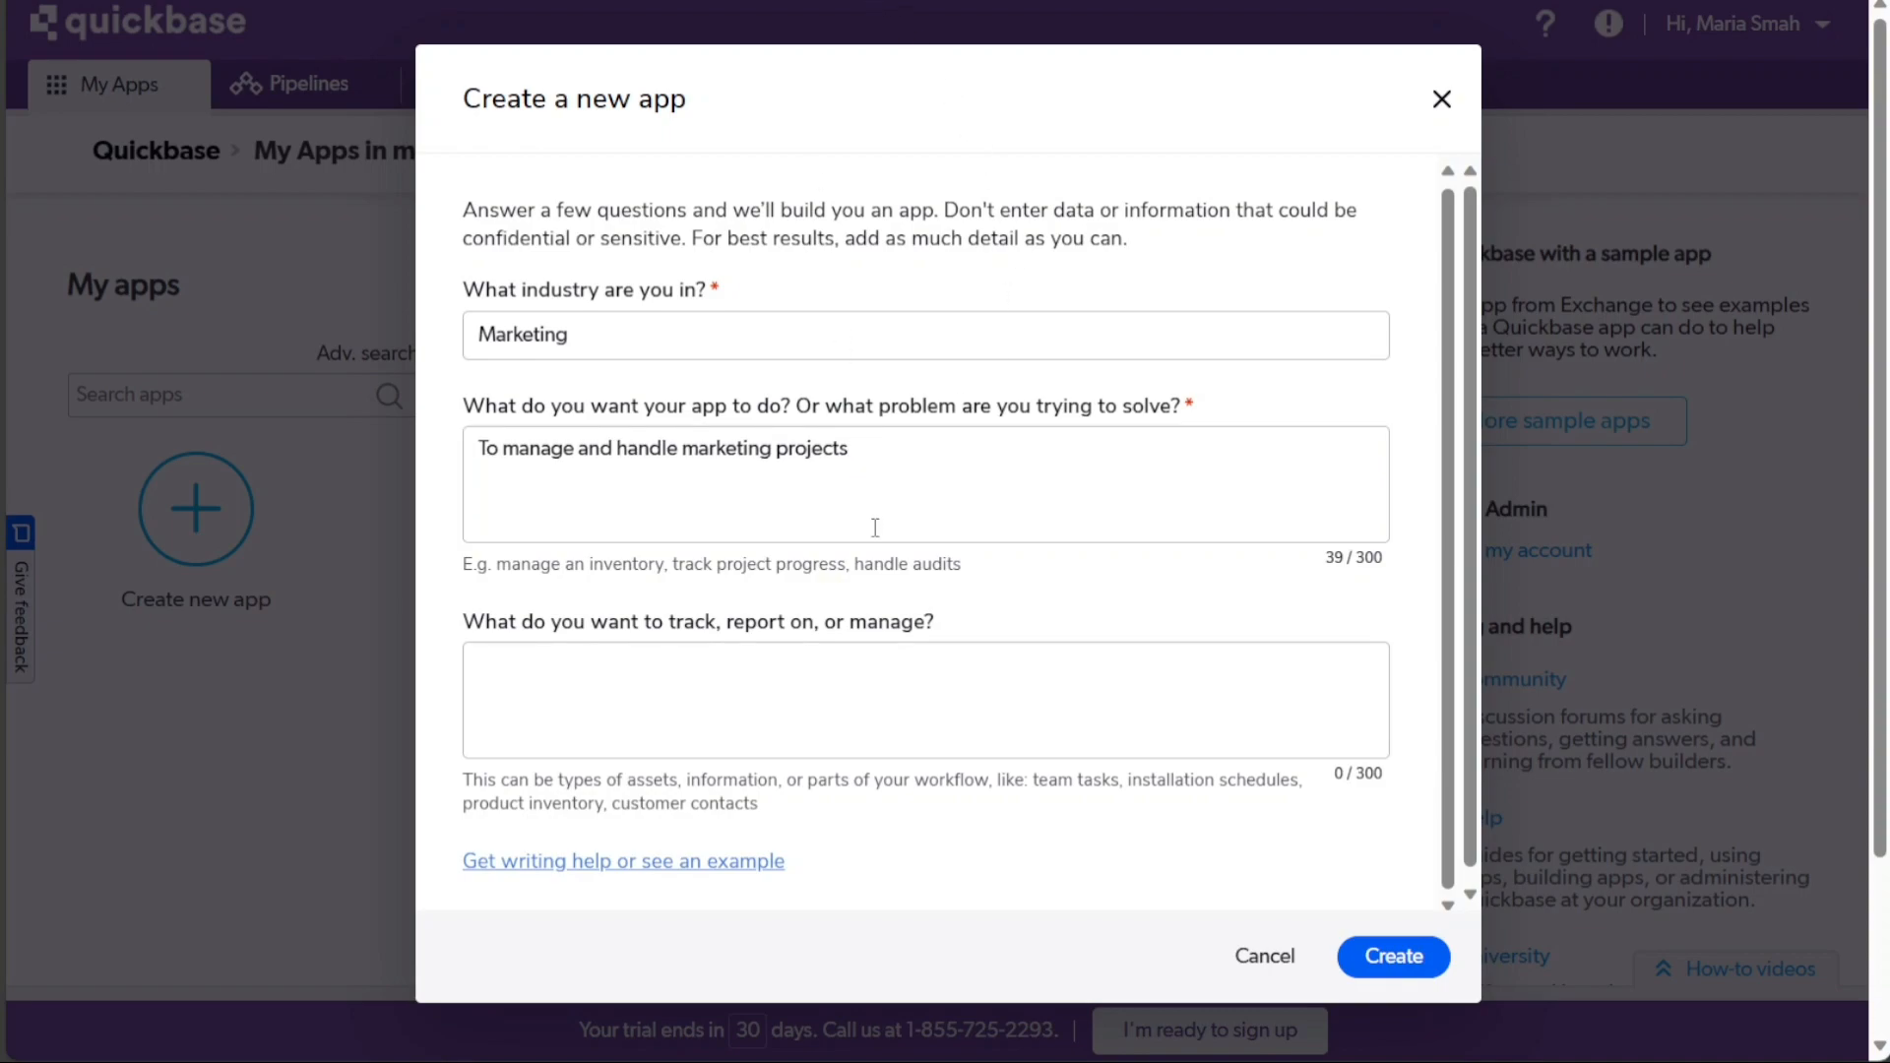
# Enter "To manage marketing campaigns of my e-commerce store" as what to track, report on or manage, and create the app
pyautogui.click(853, 679)
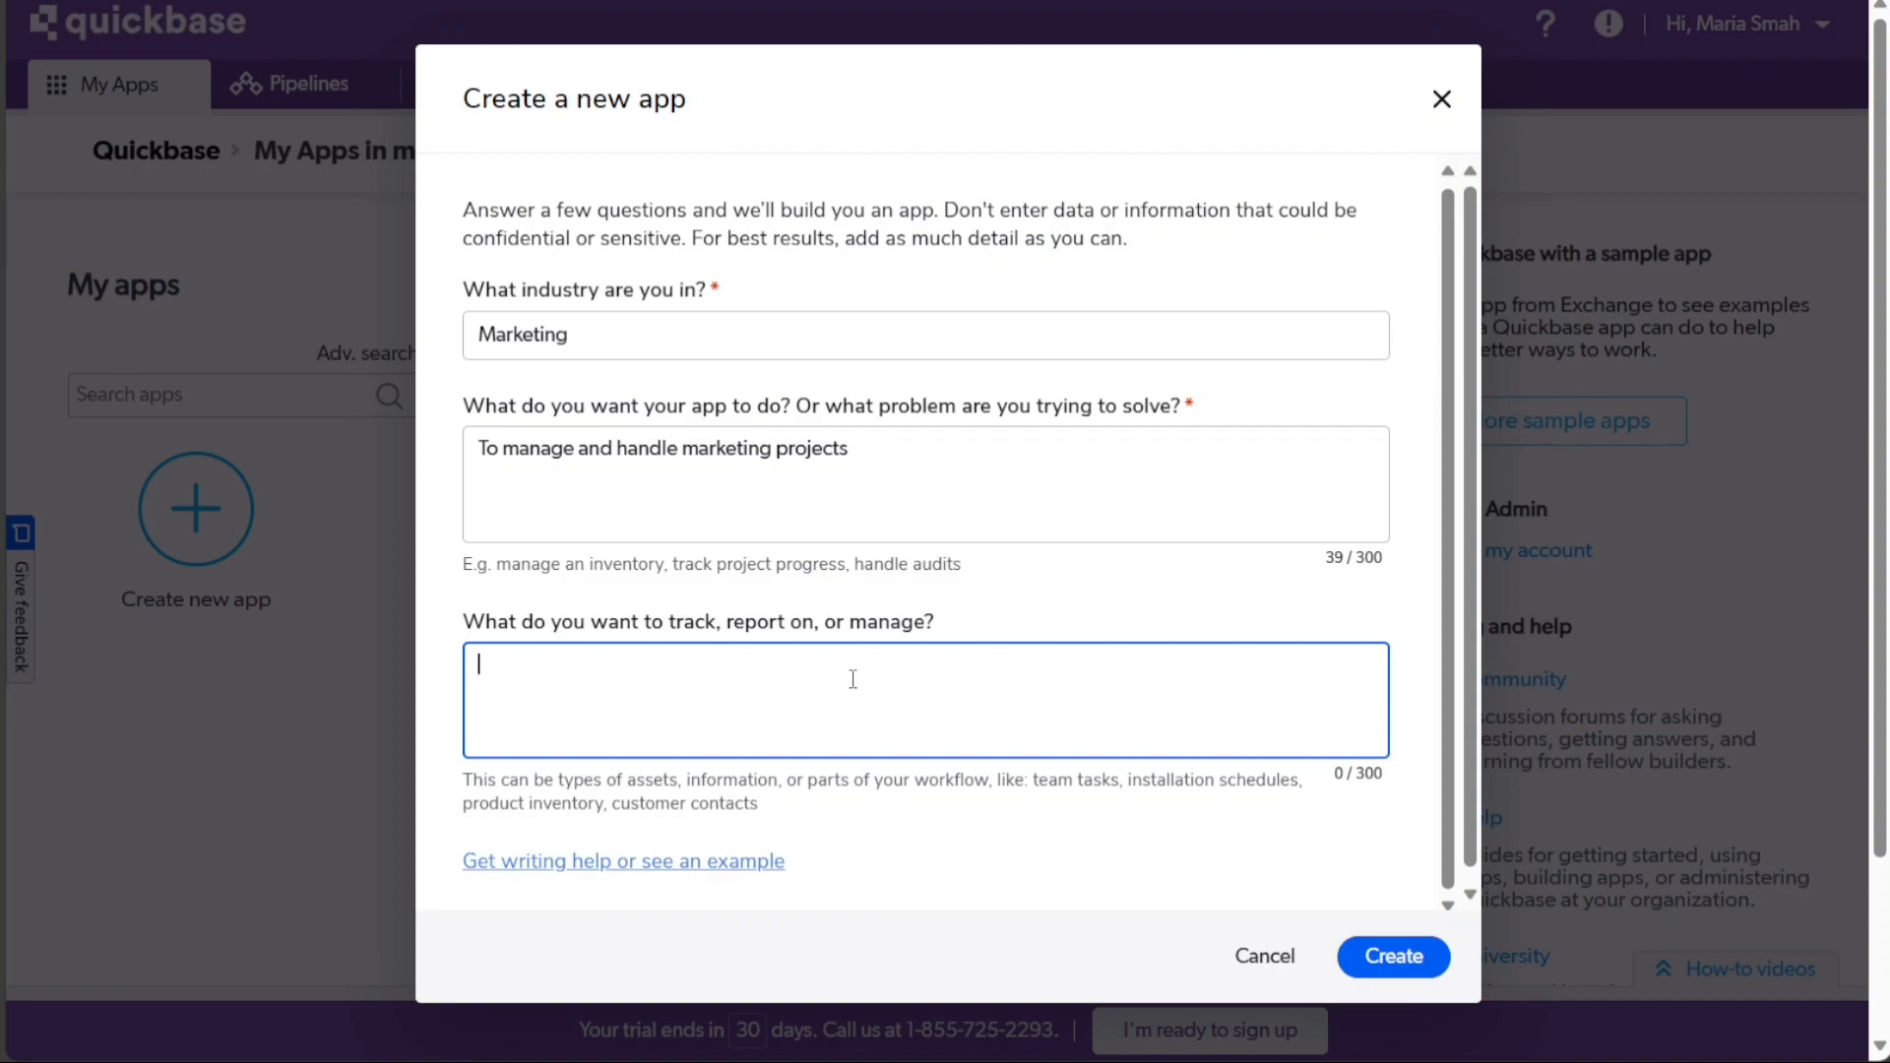
pyautogui.write('To manage marketing campaigns of my e-commerce store')
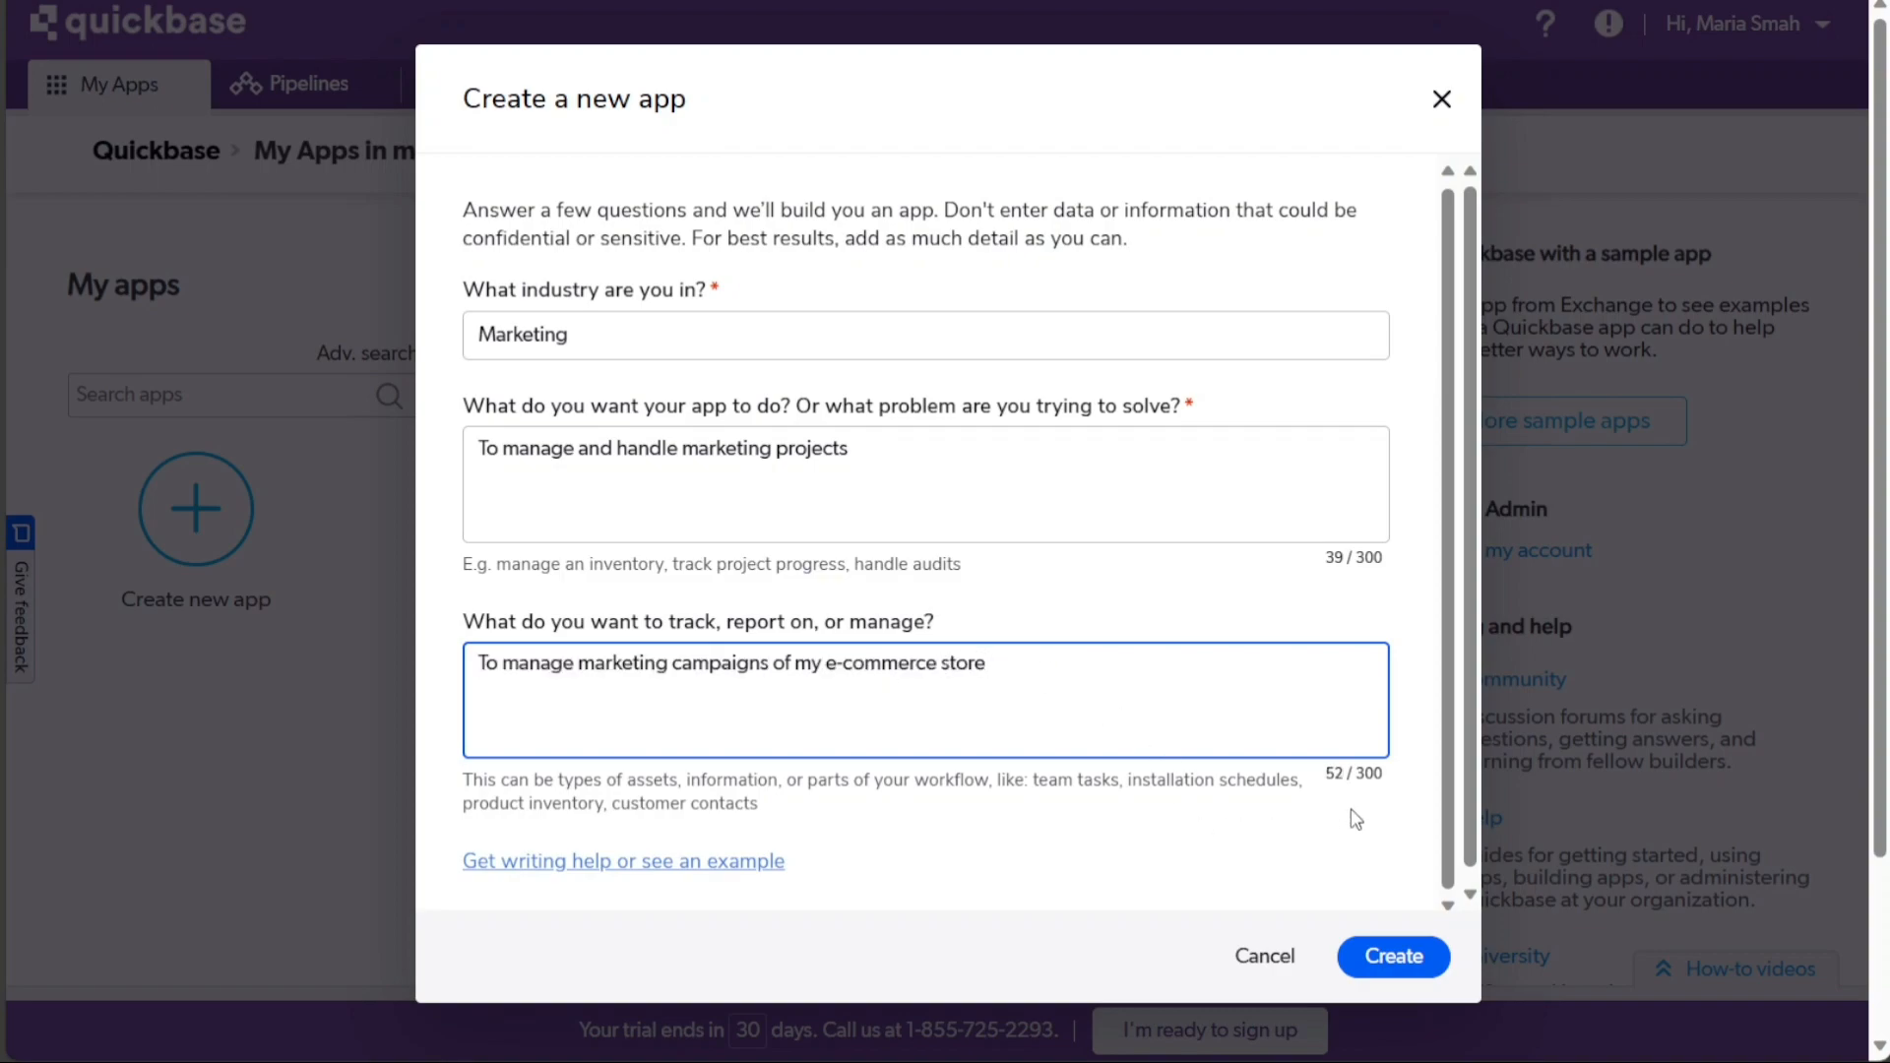
pyautogui.click(1376, 868)
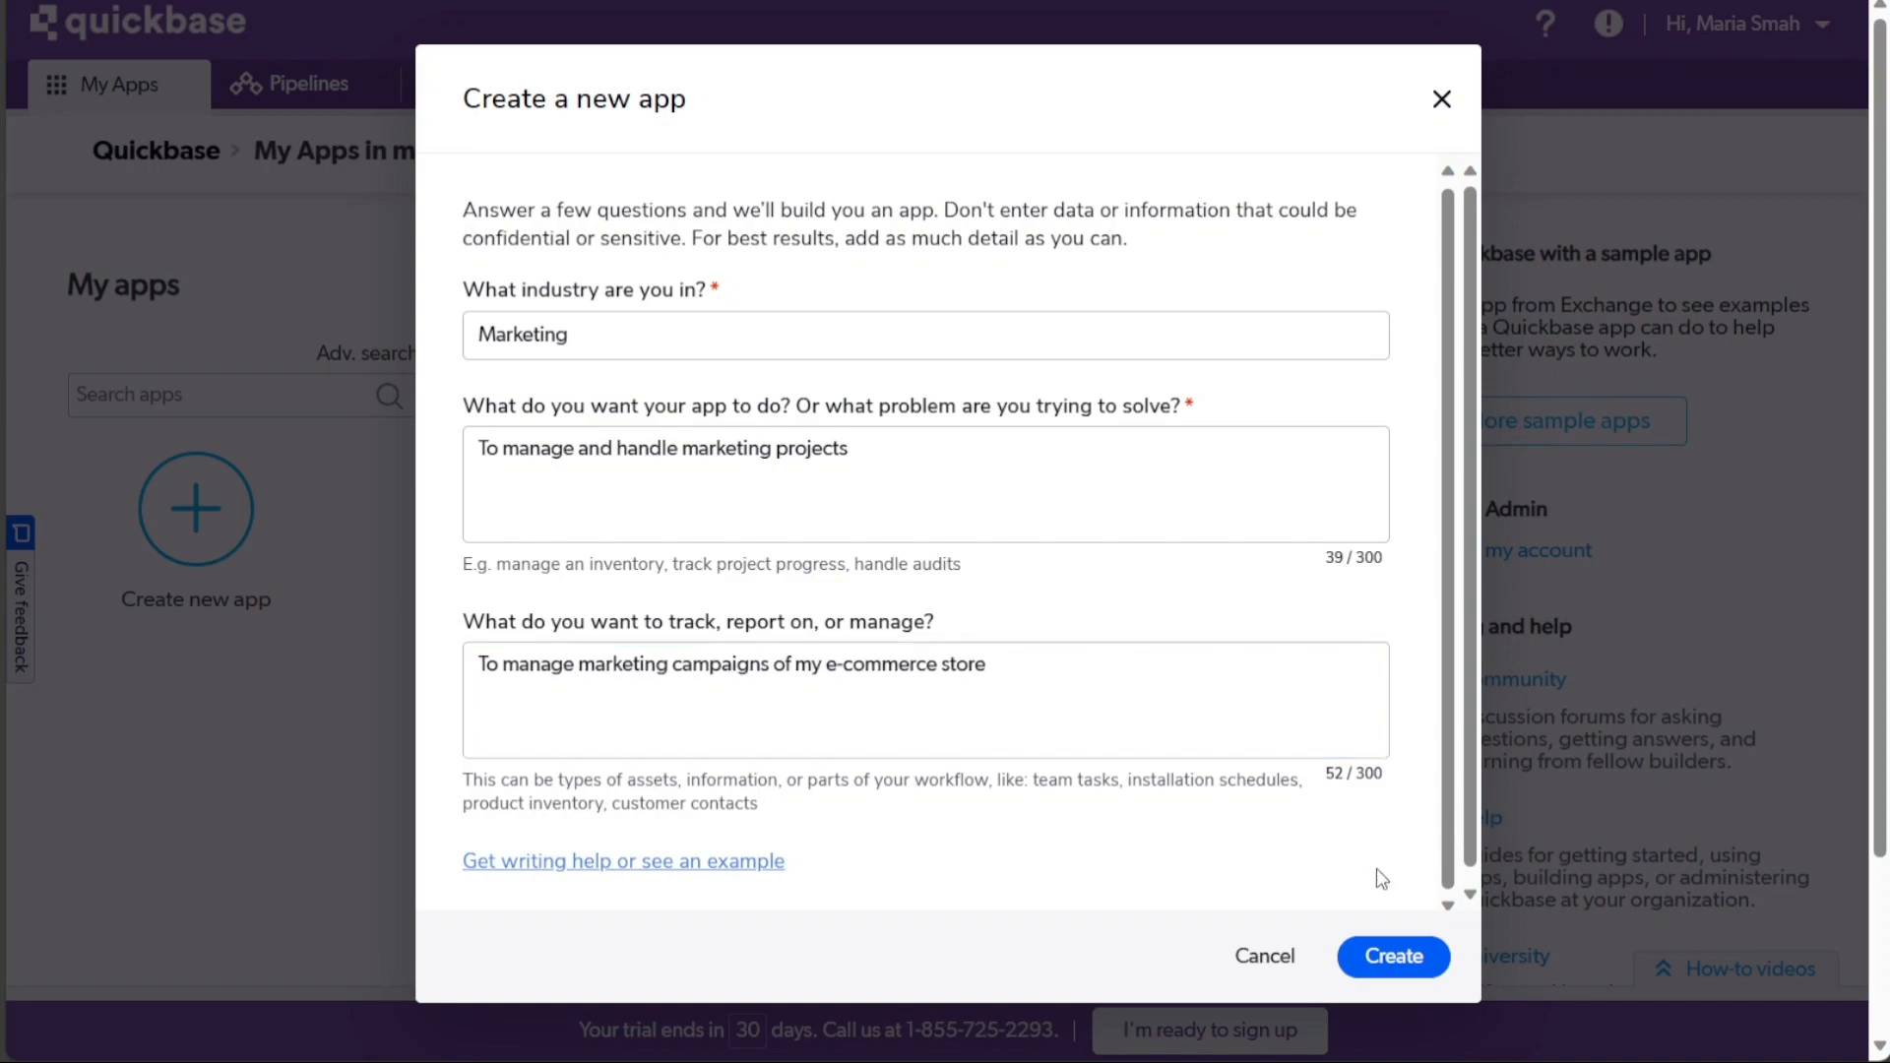
pyautogui.click(1405, 968)
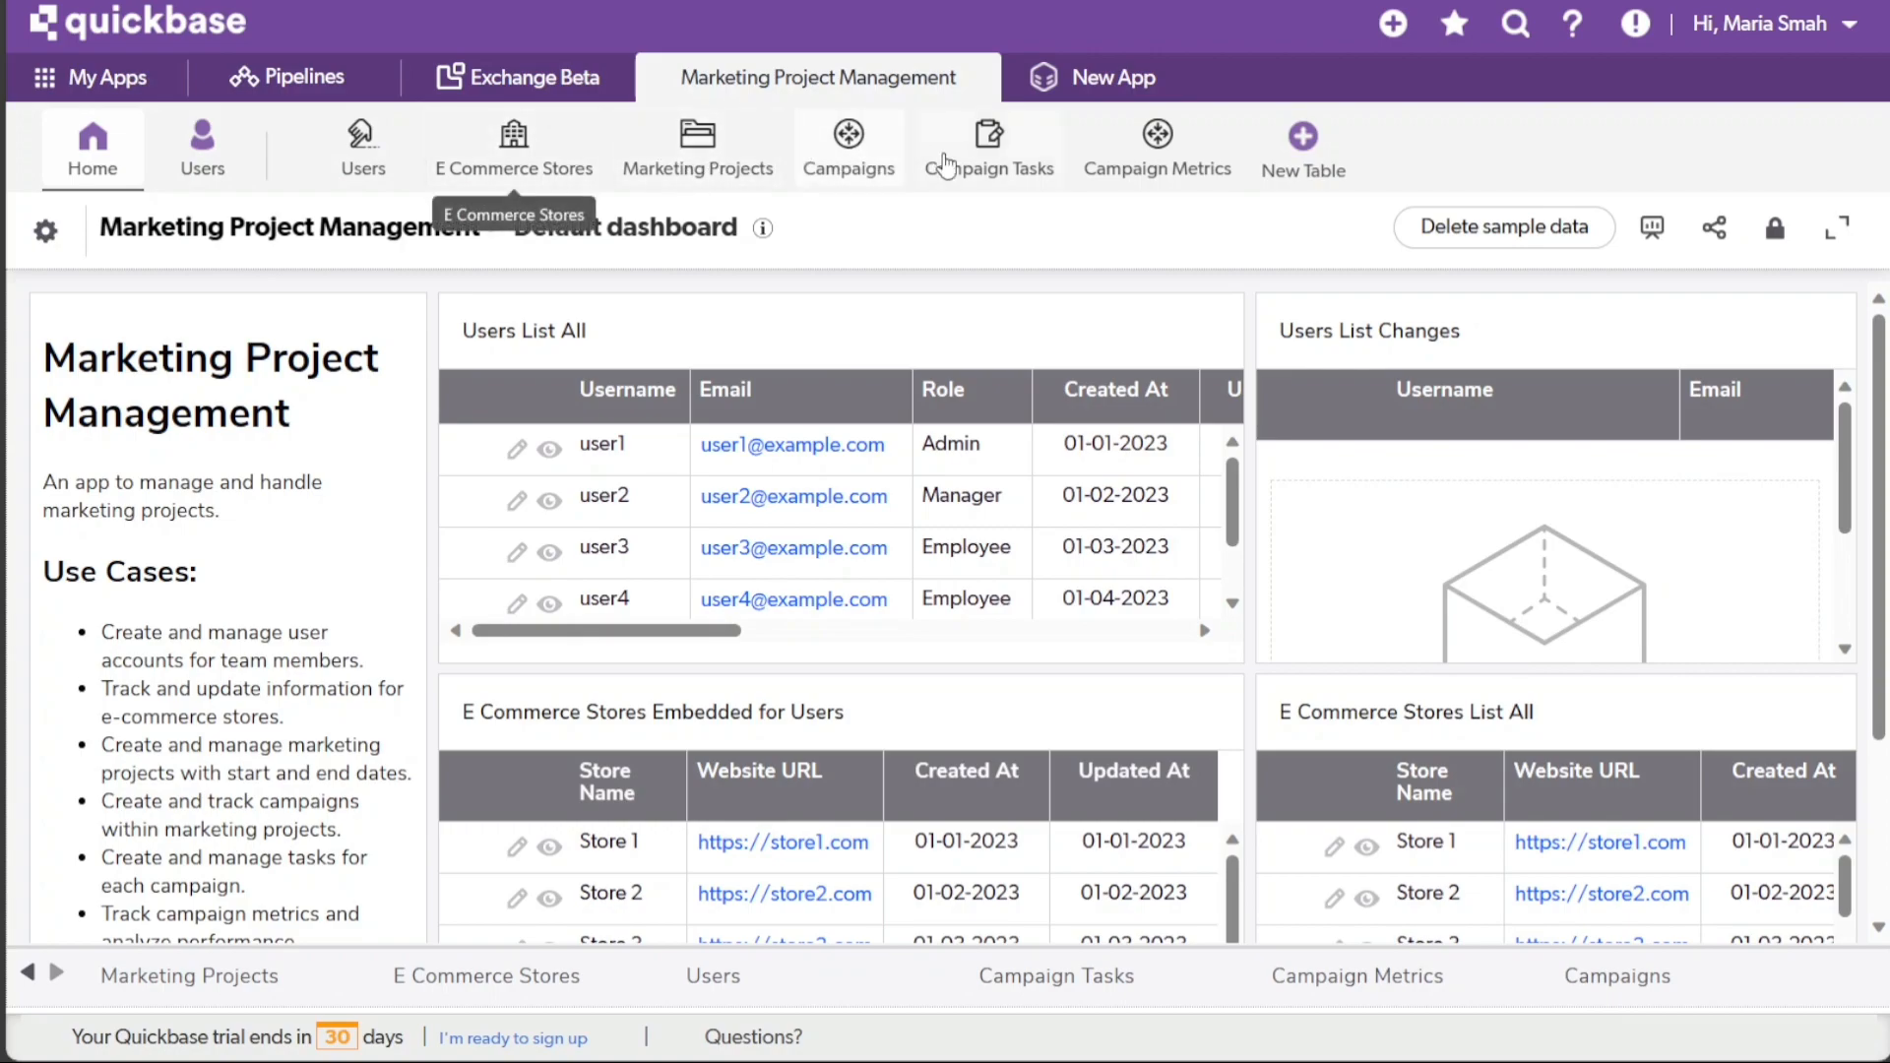
# Check the options for adding a new table to the app and close them
pyautogui.click(1316, 161)
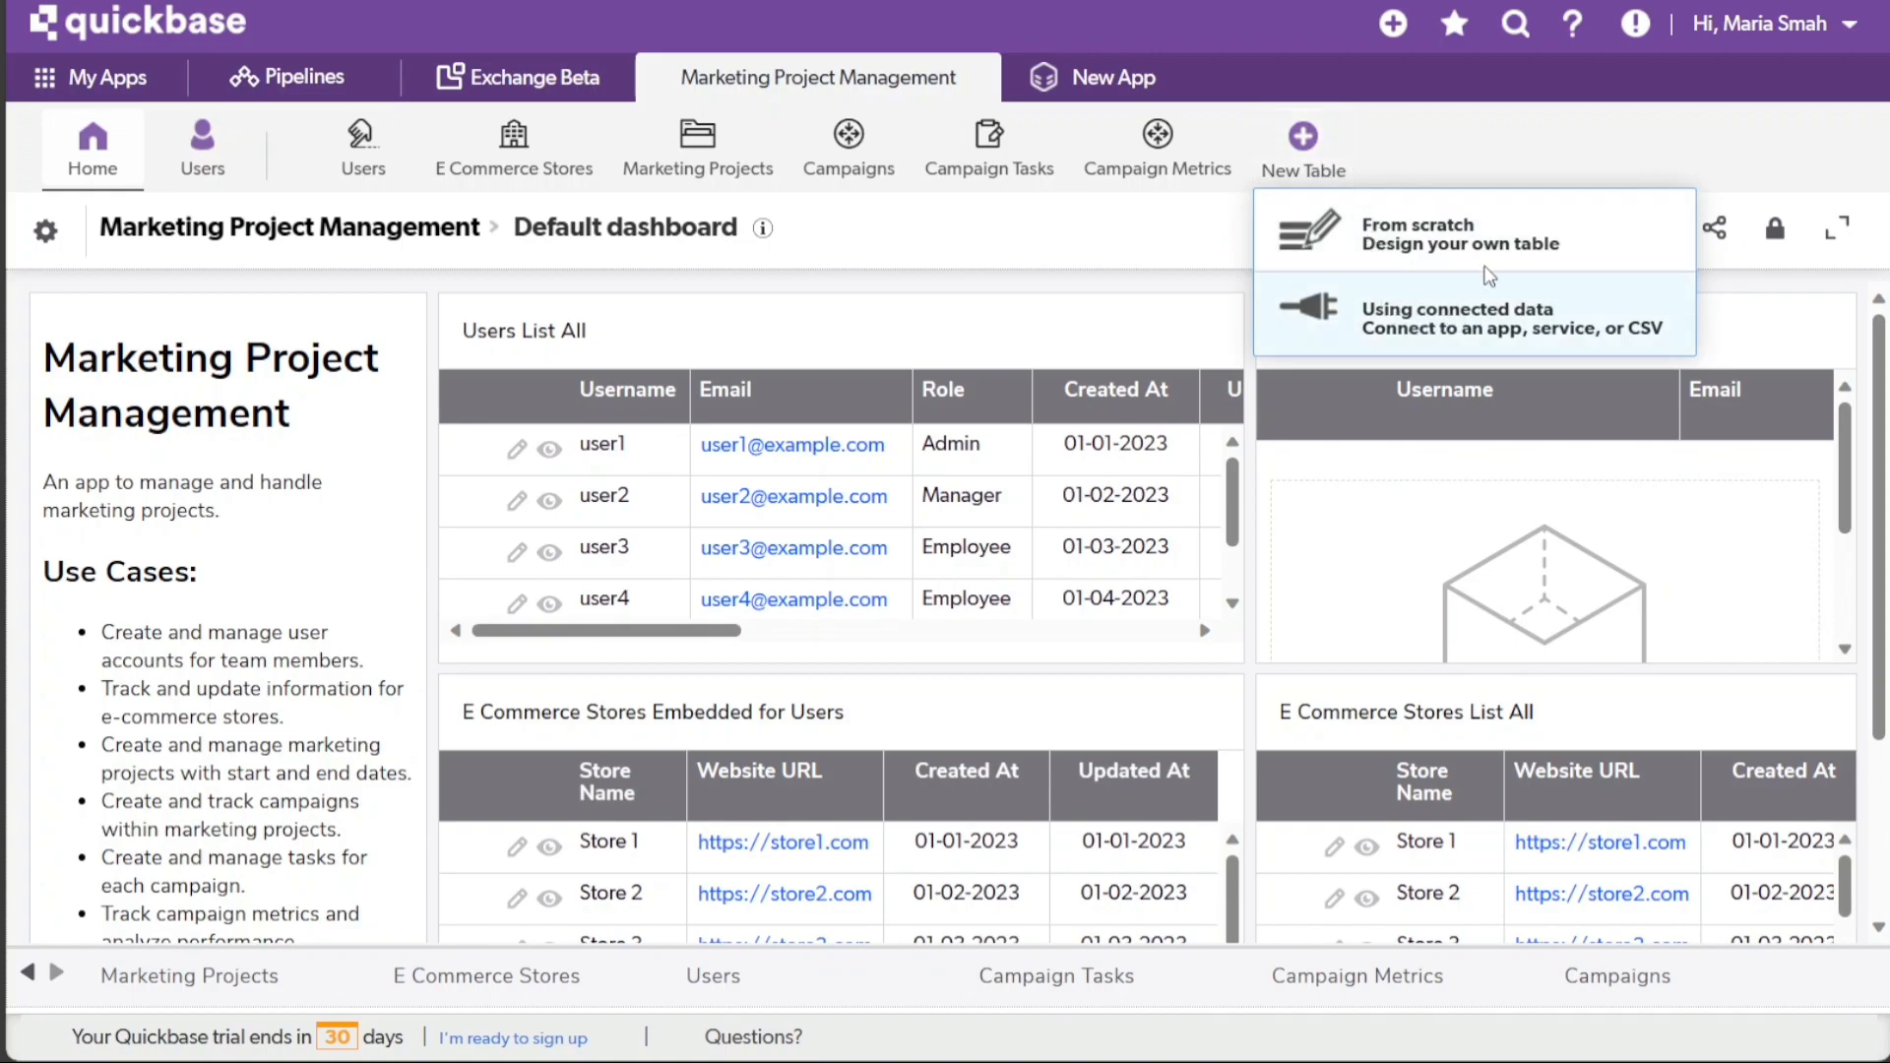
pyautogui.click(1502, 160)
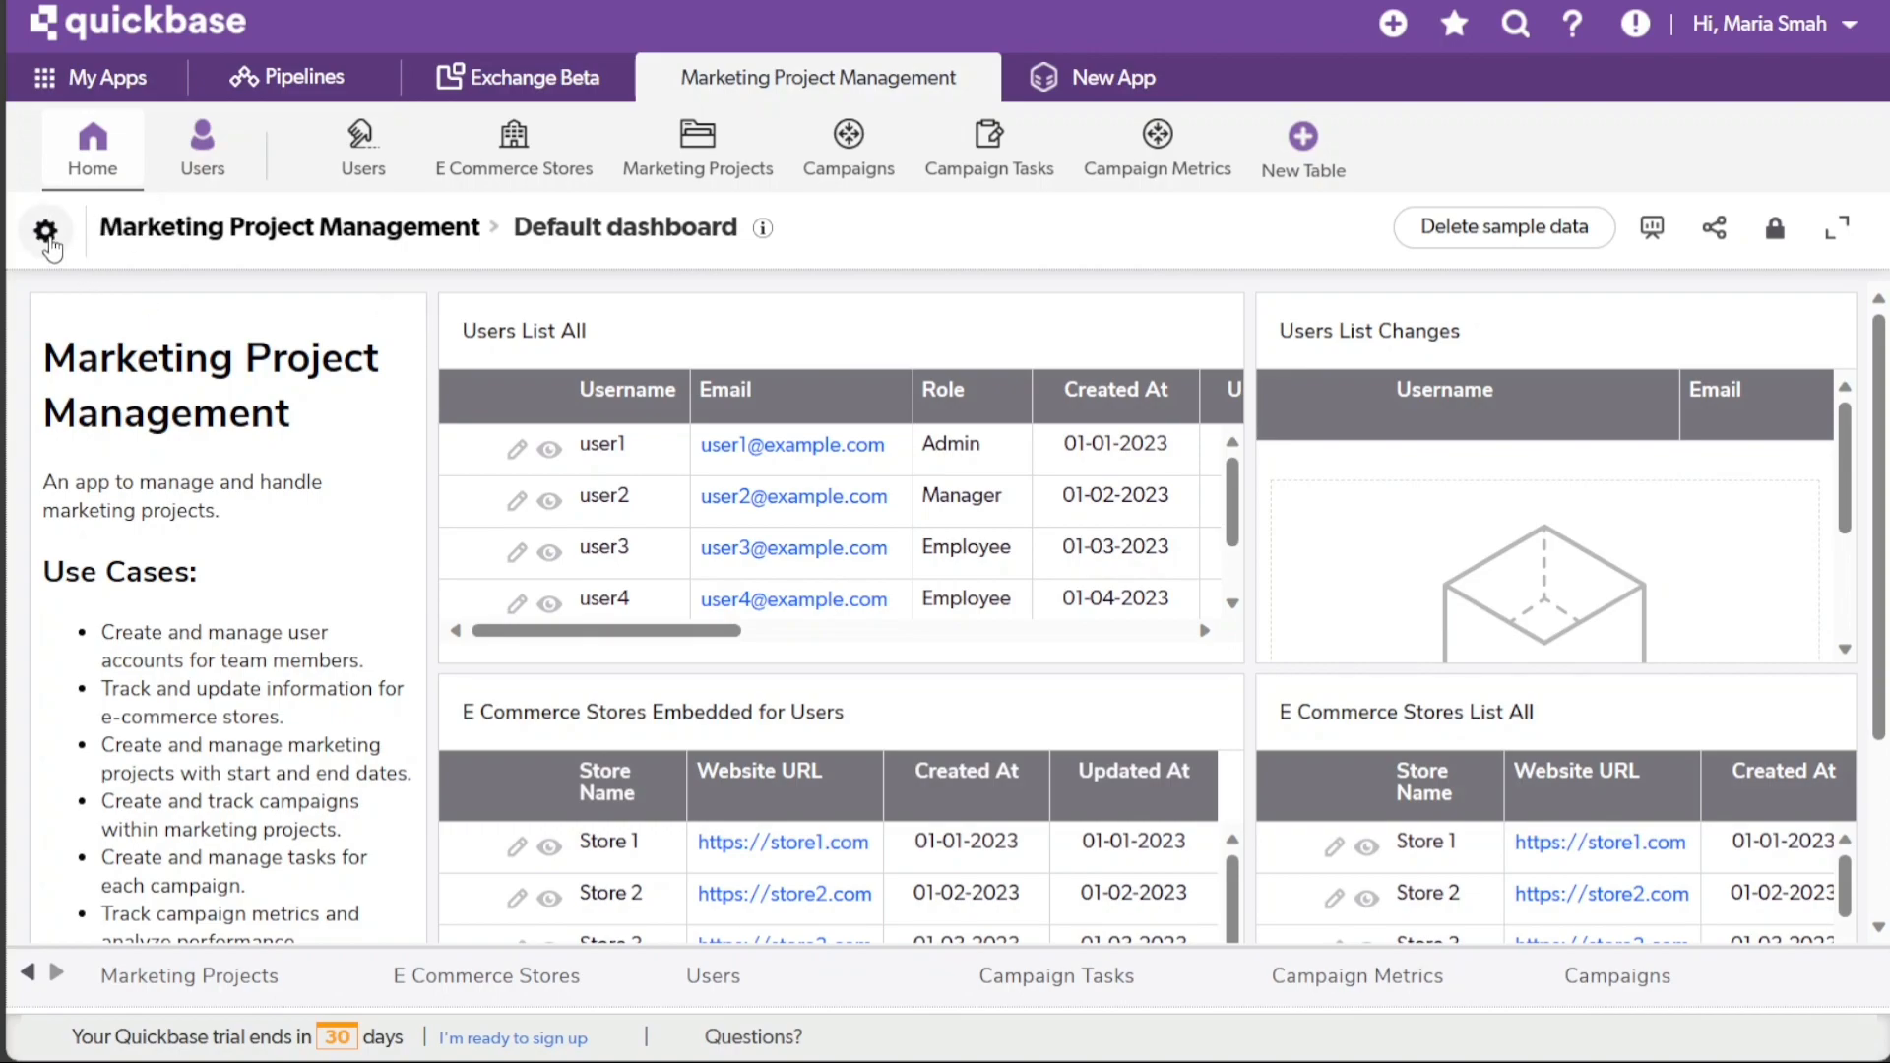
# Open the app's settings, examine its editable name, description, icon and color options, and cancel the app update
pyautogui.click(46, 233)
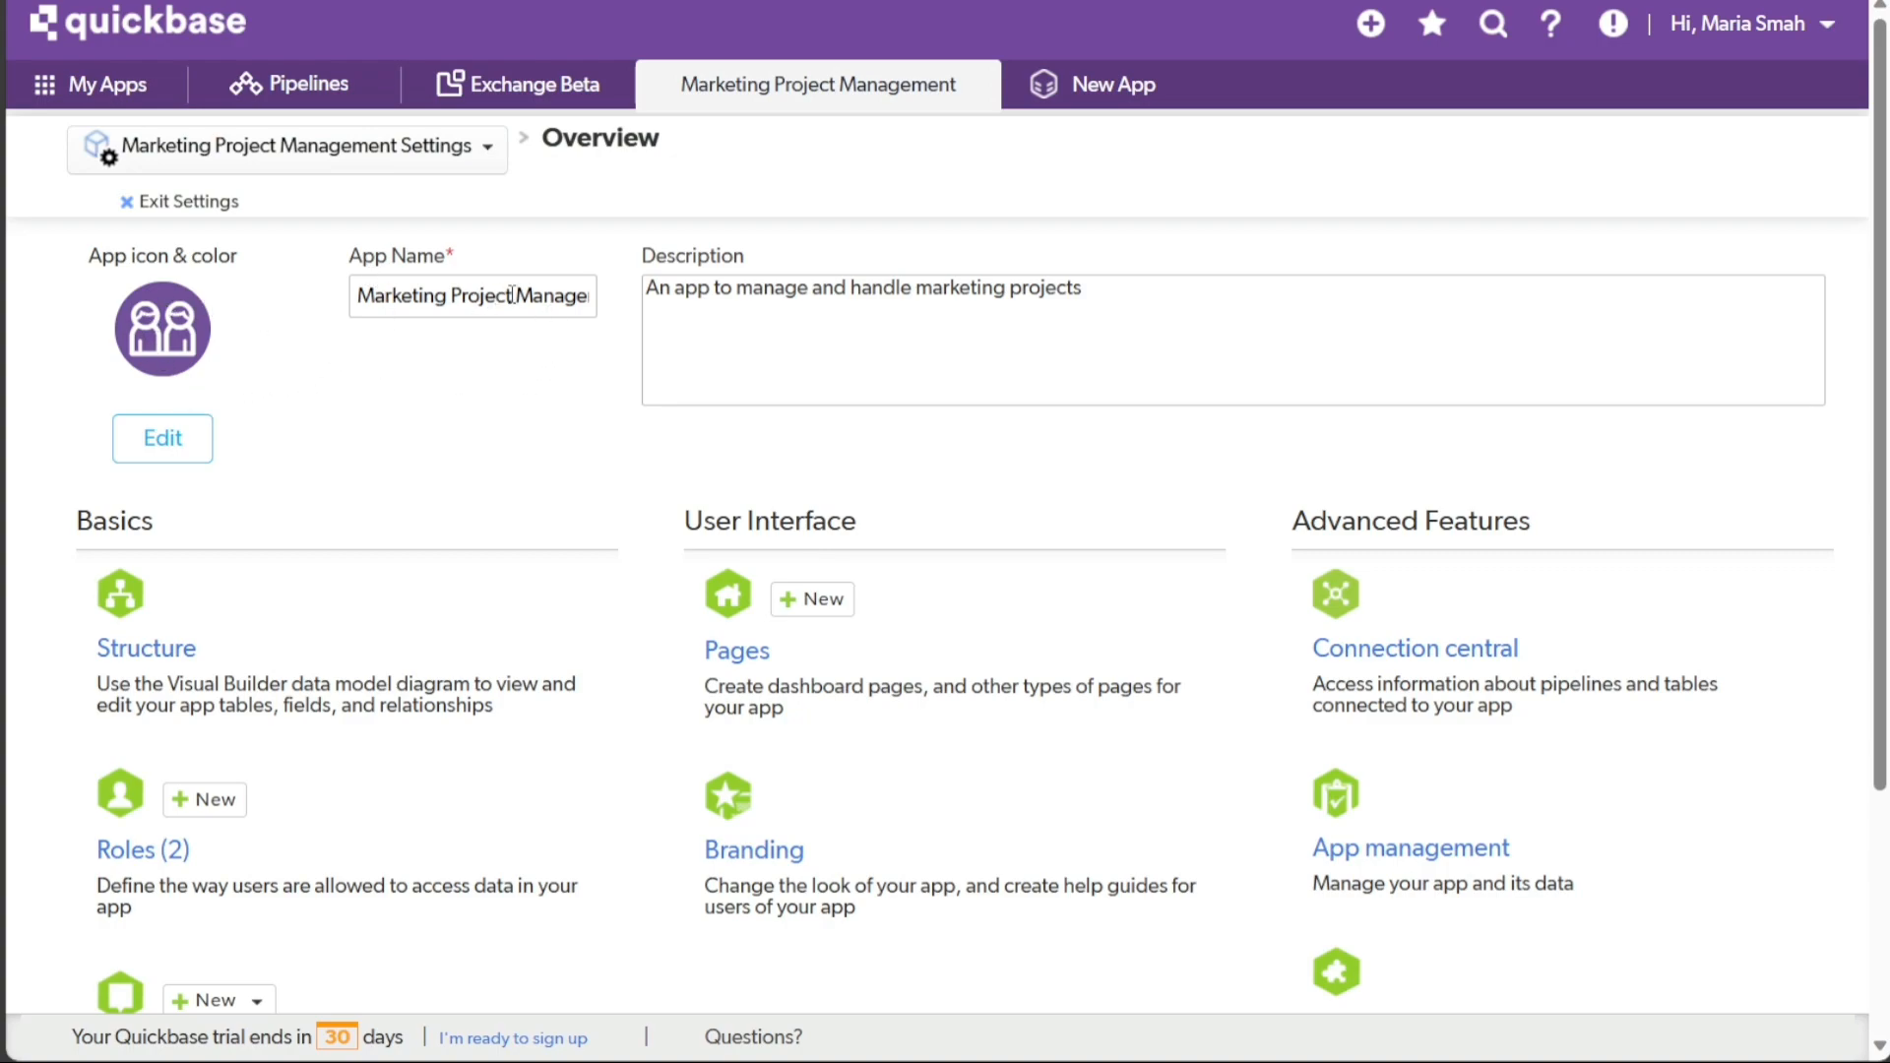
pyautogui.doubleClick(764, 328)
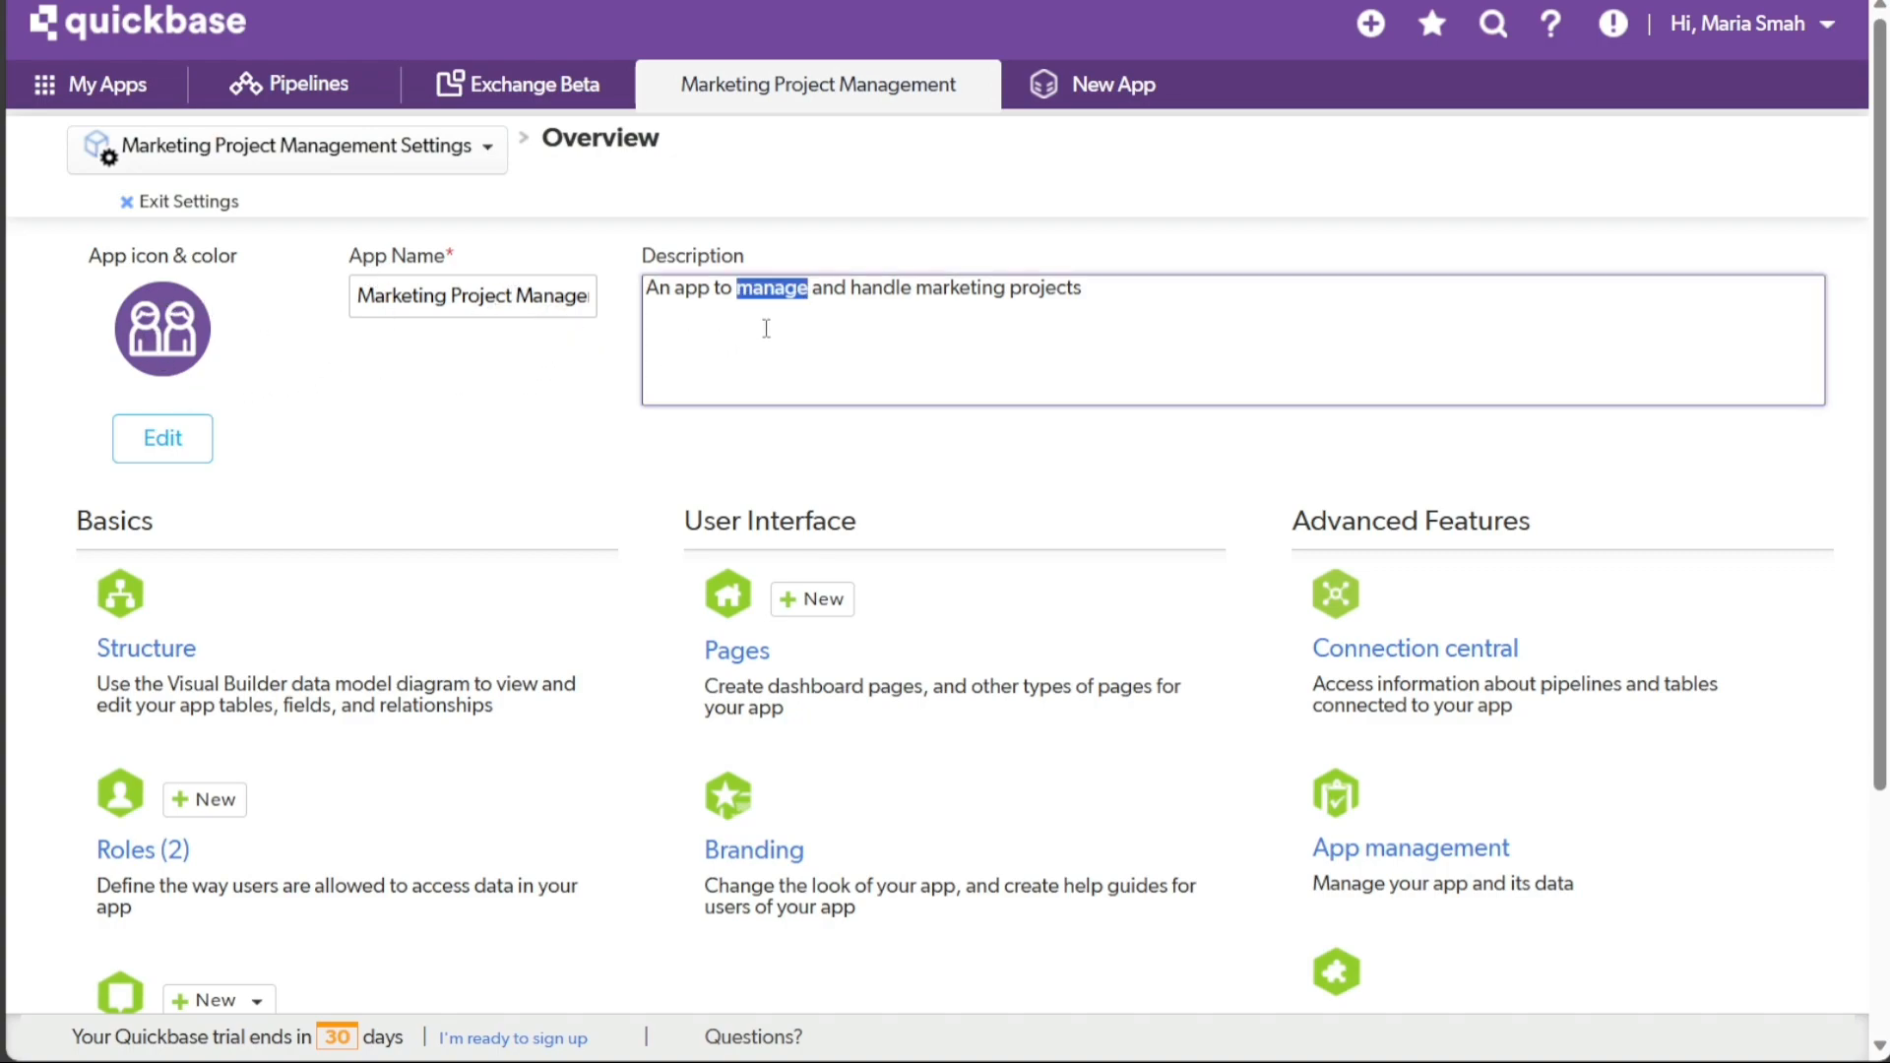
pyautogui.click(165, 447)
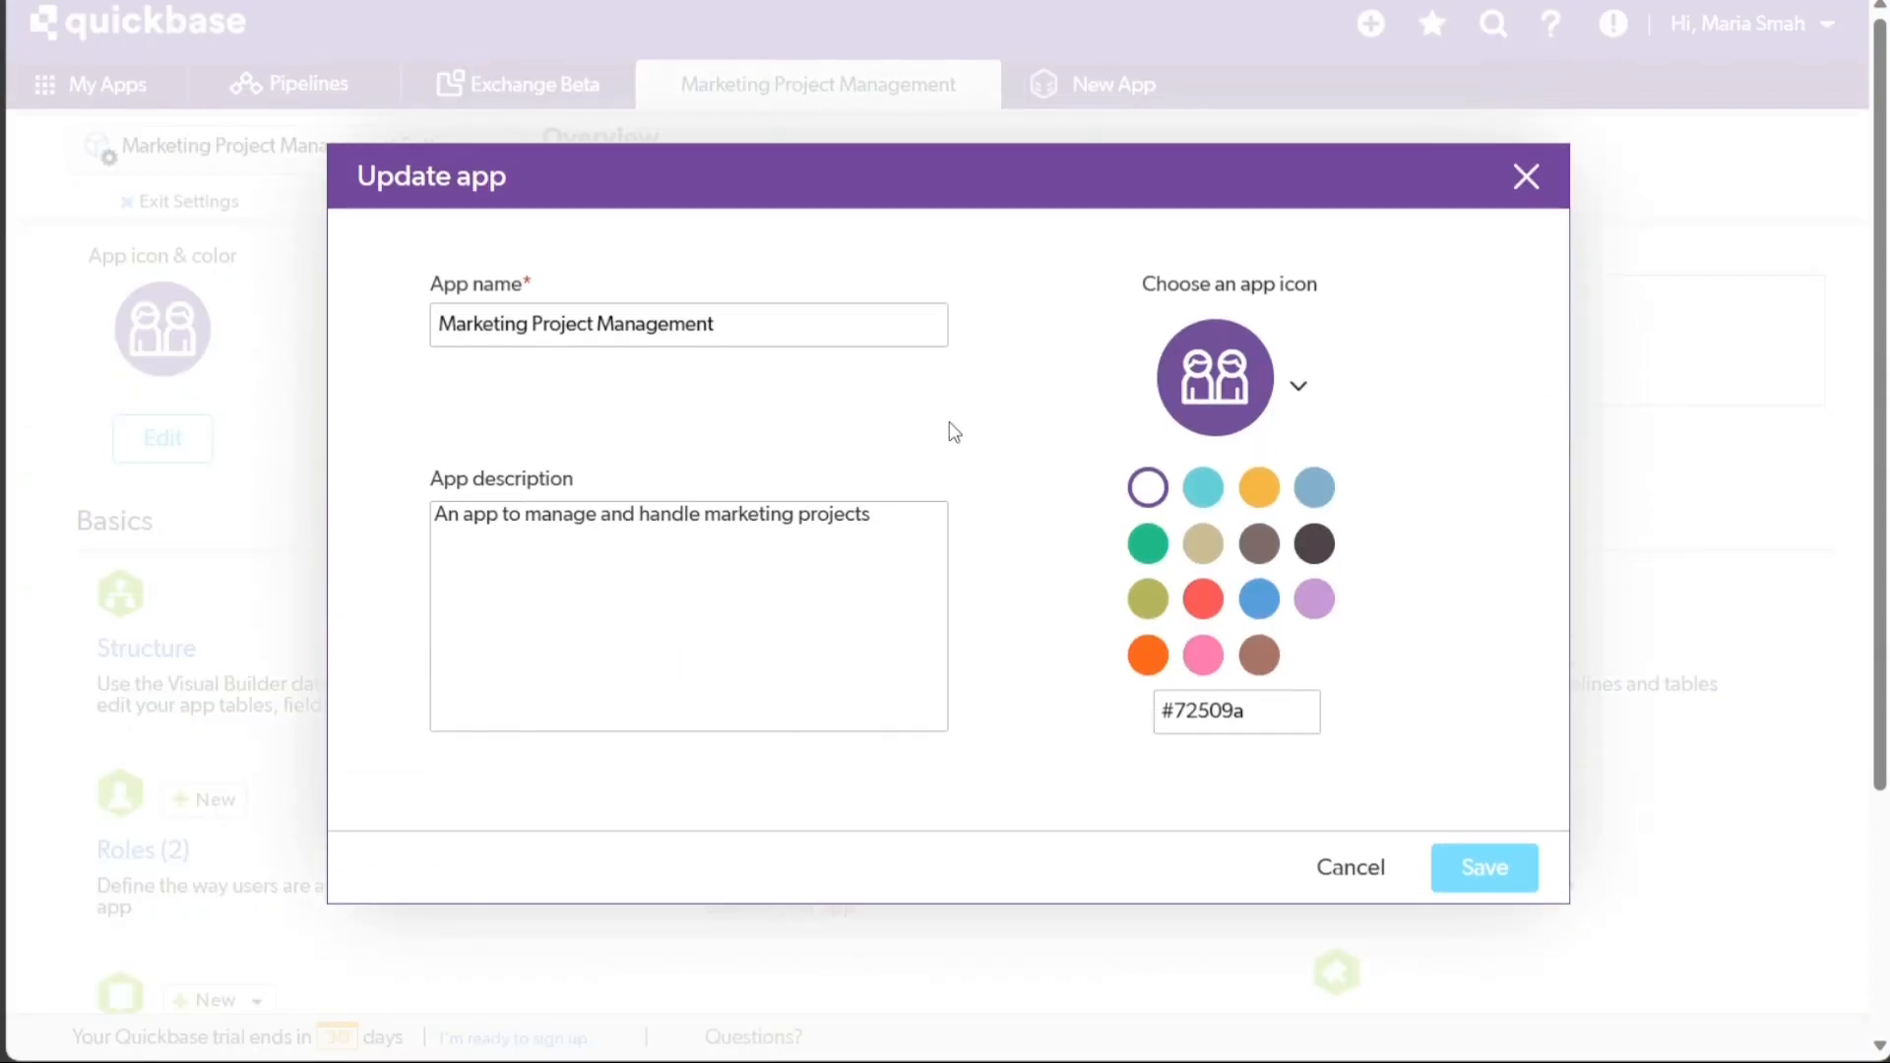
pyautogui.tripleClick(787, 326)
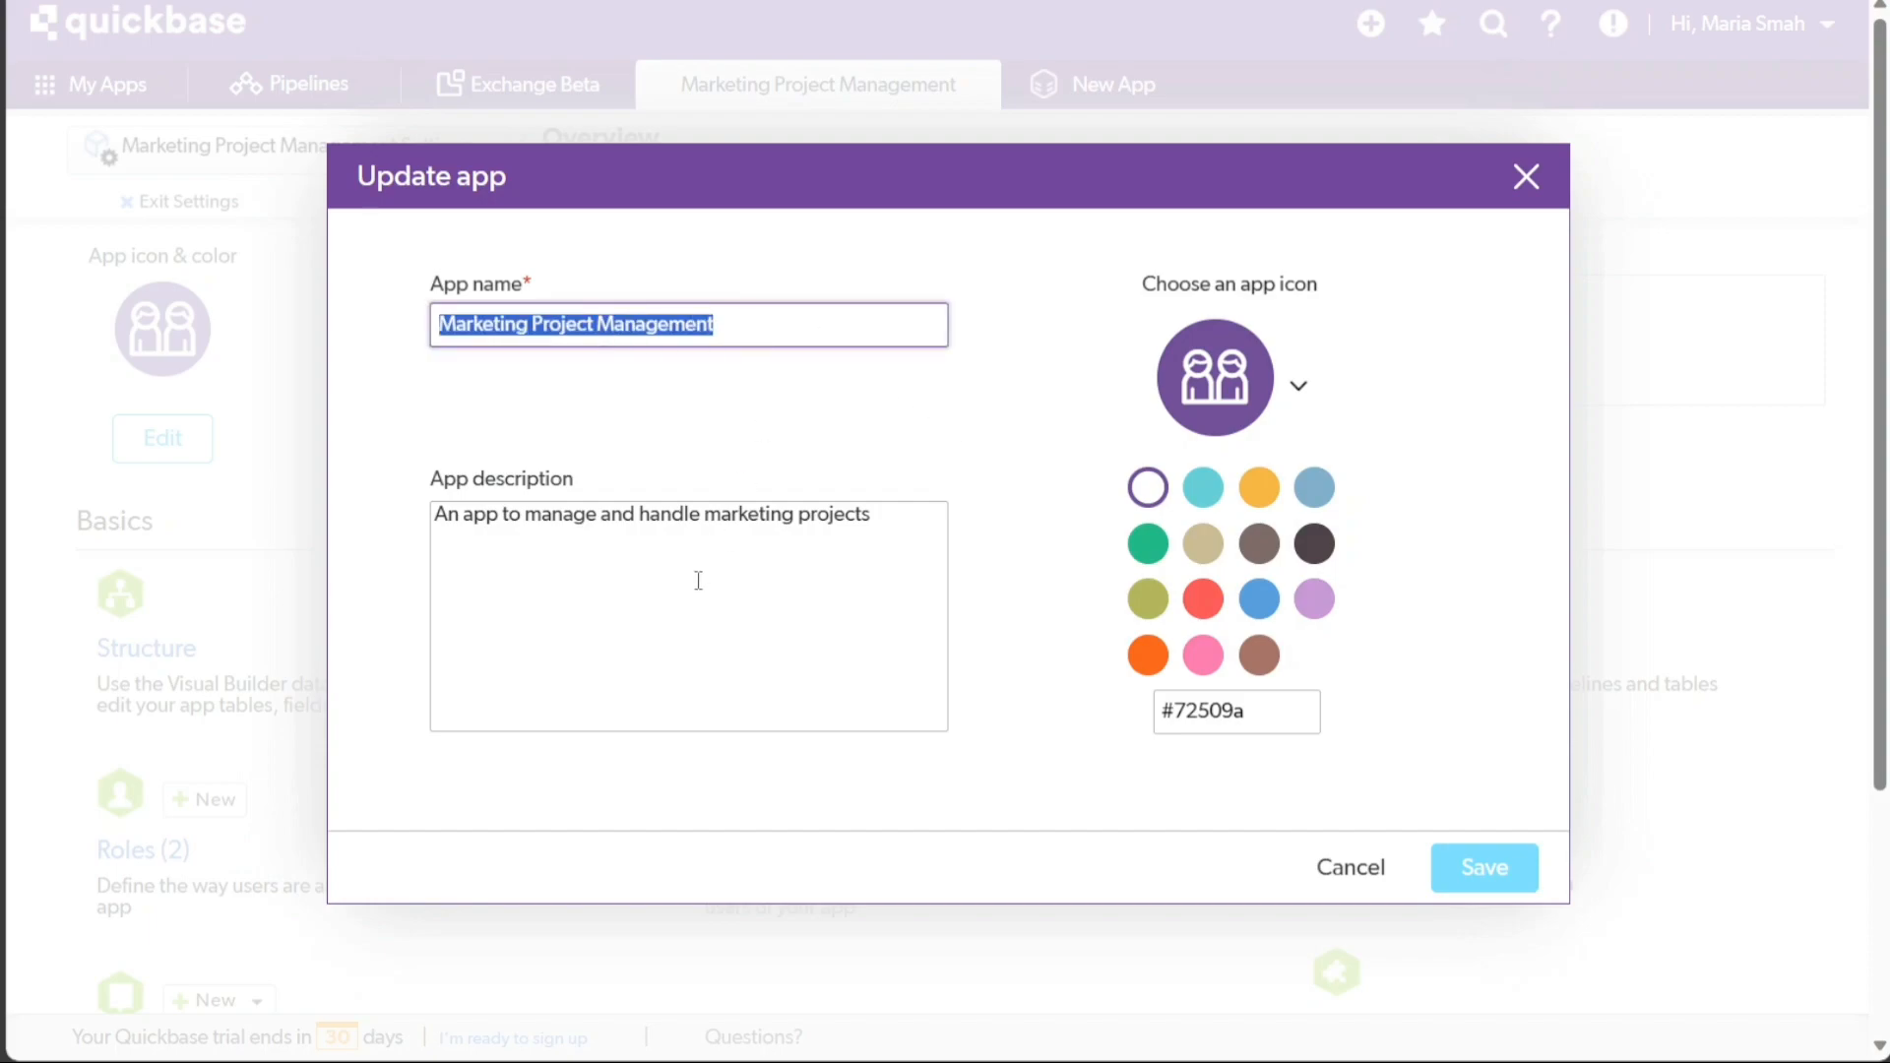
pyautogui.tripleClick(664, 538)
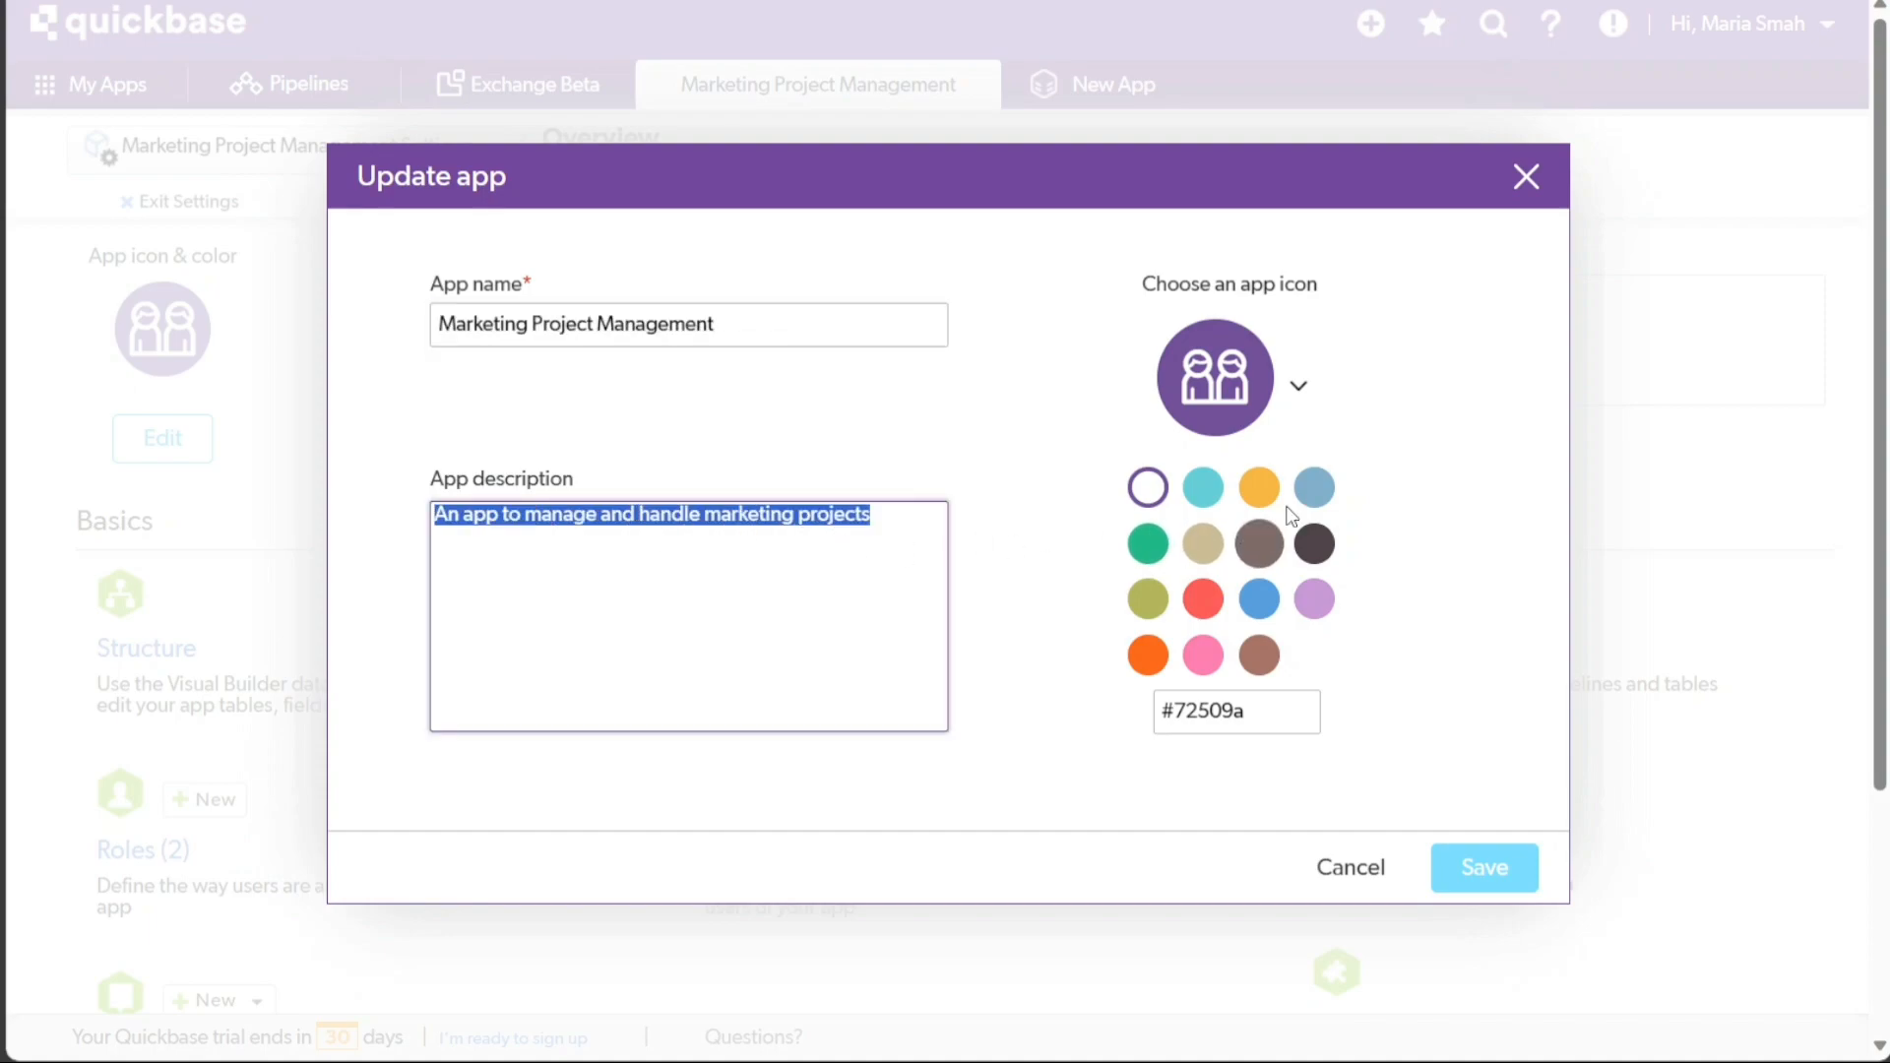
pyautogui.click(1058, 739)
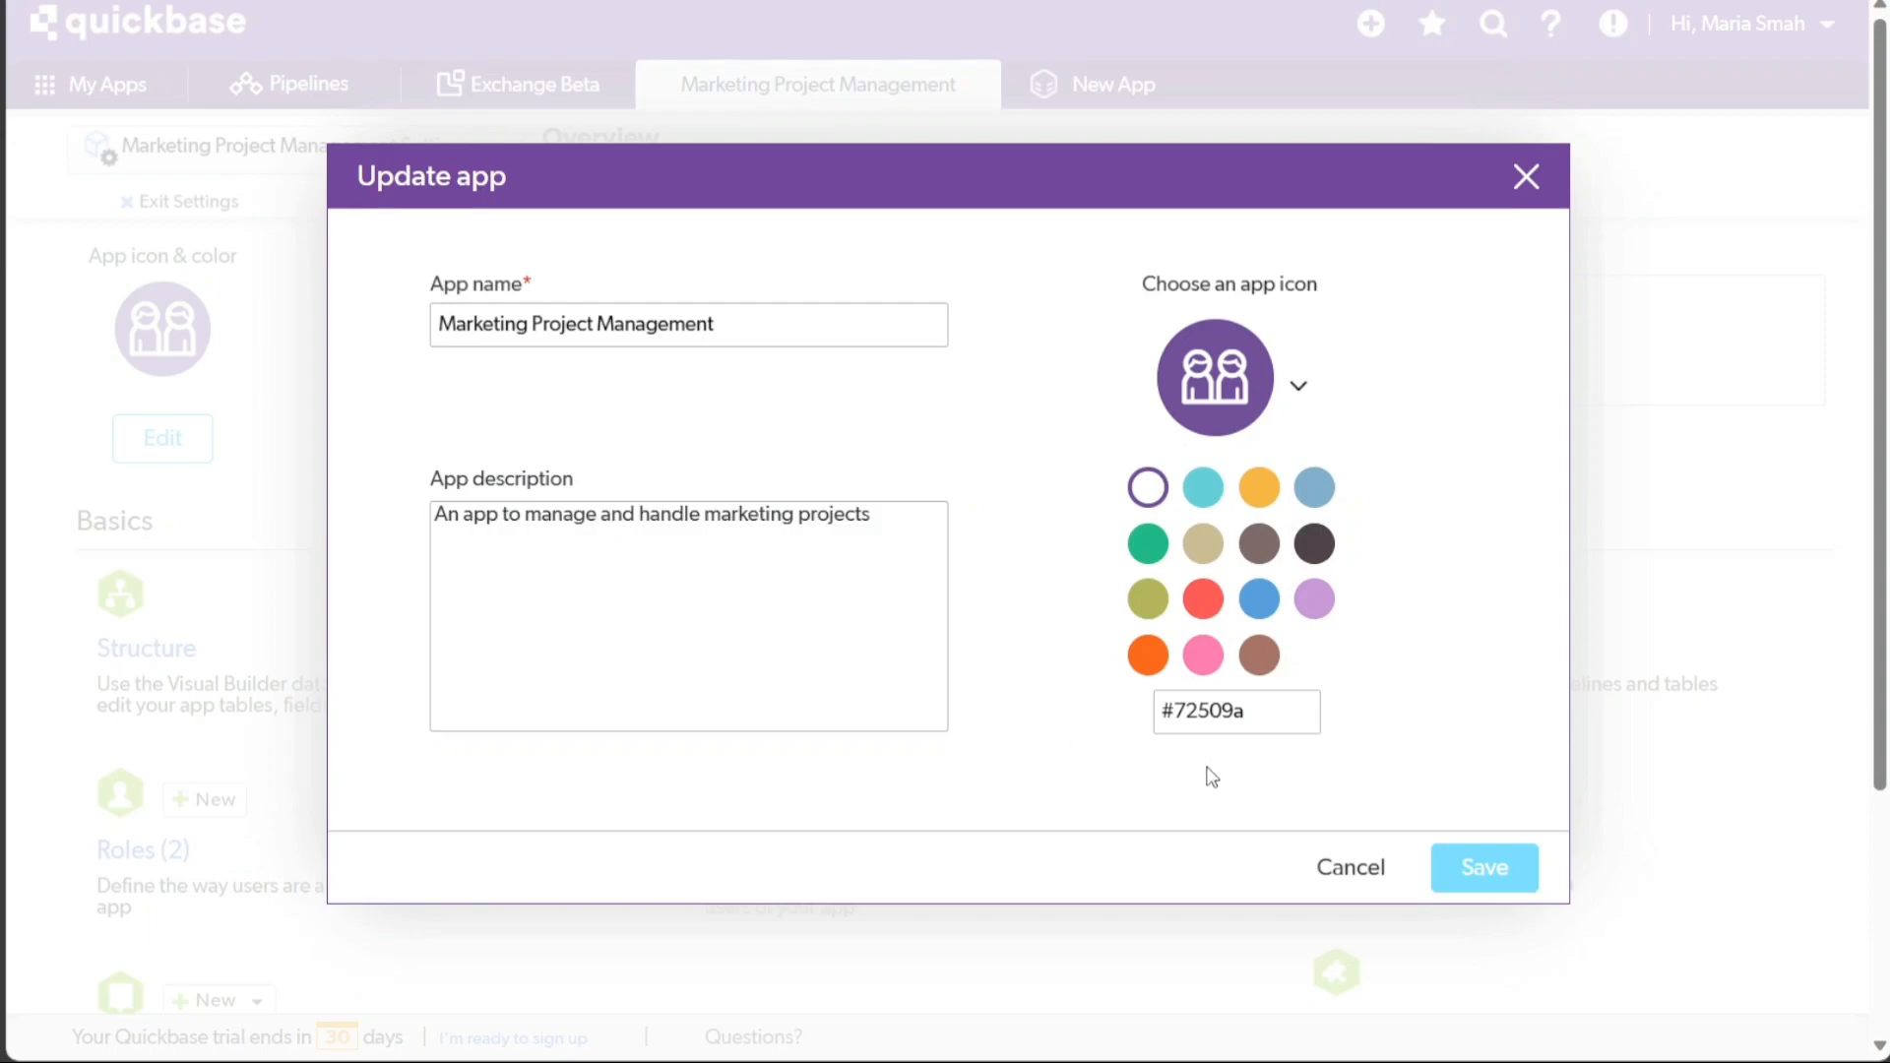
pyautogui.click(1359, 881)
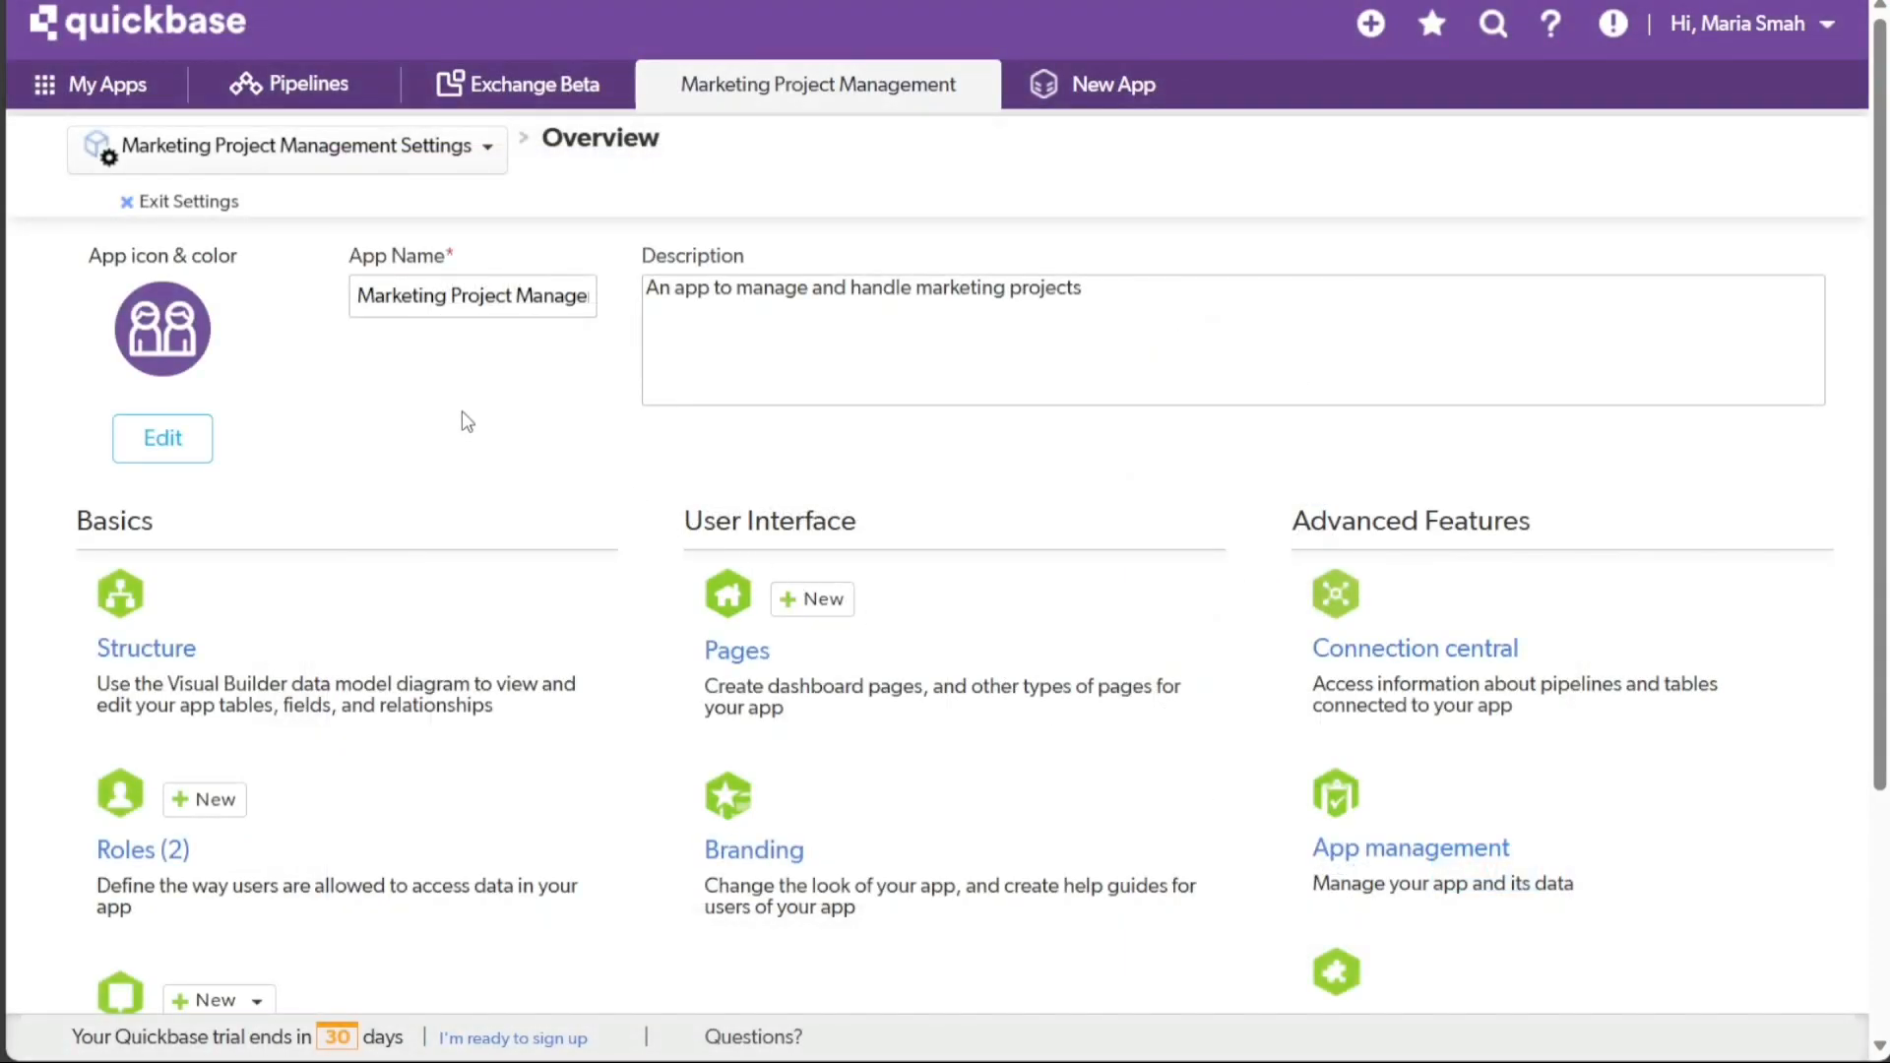
# Exit the app settings and look through the default dashboard's summary and reports
pyautogui.click(169, 207)
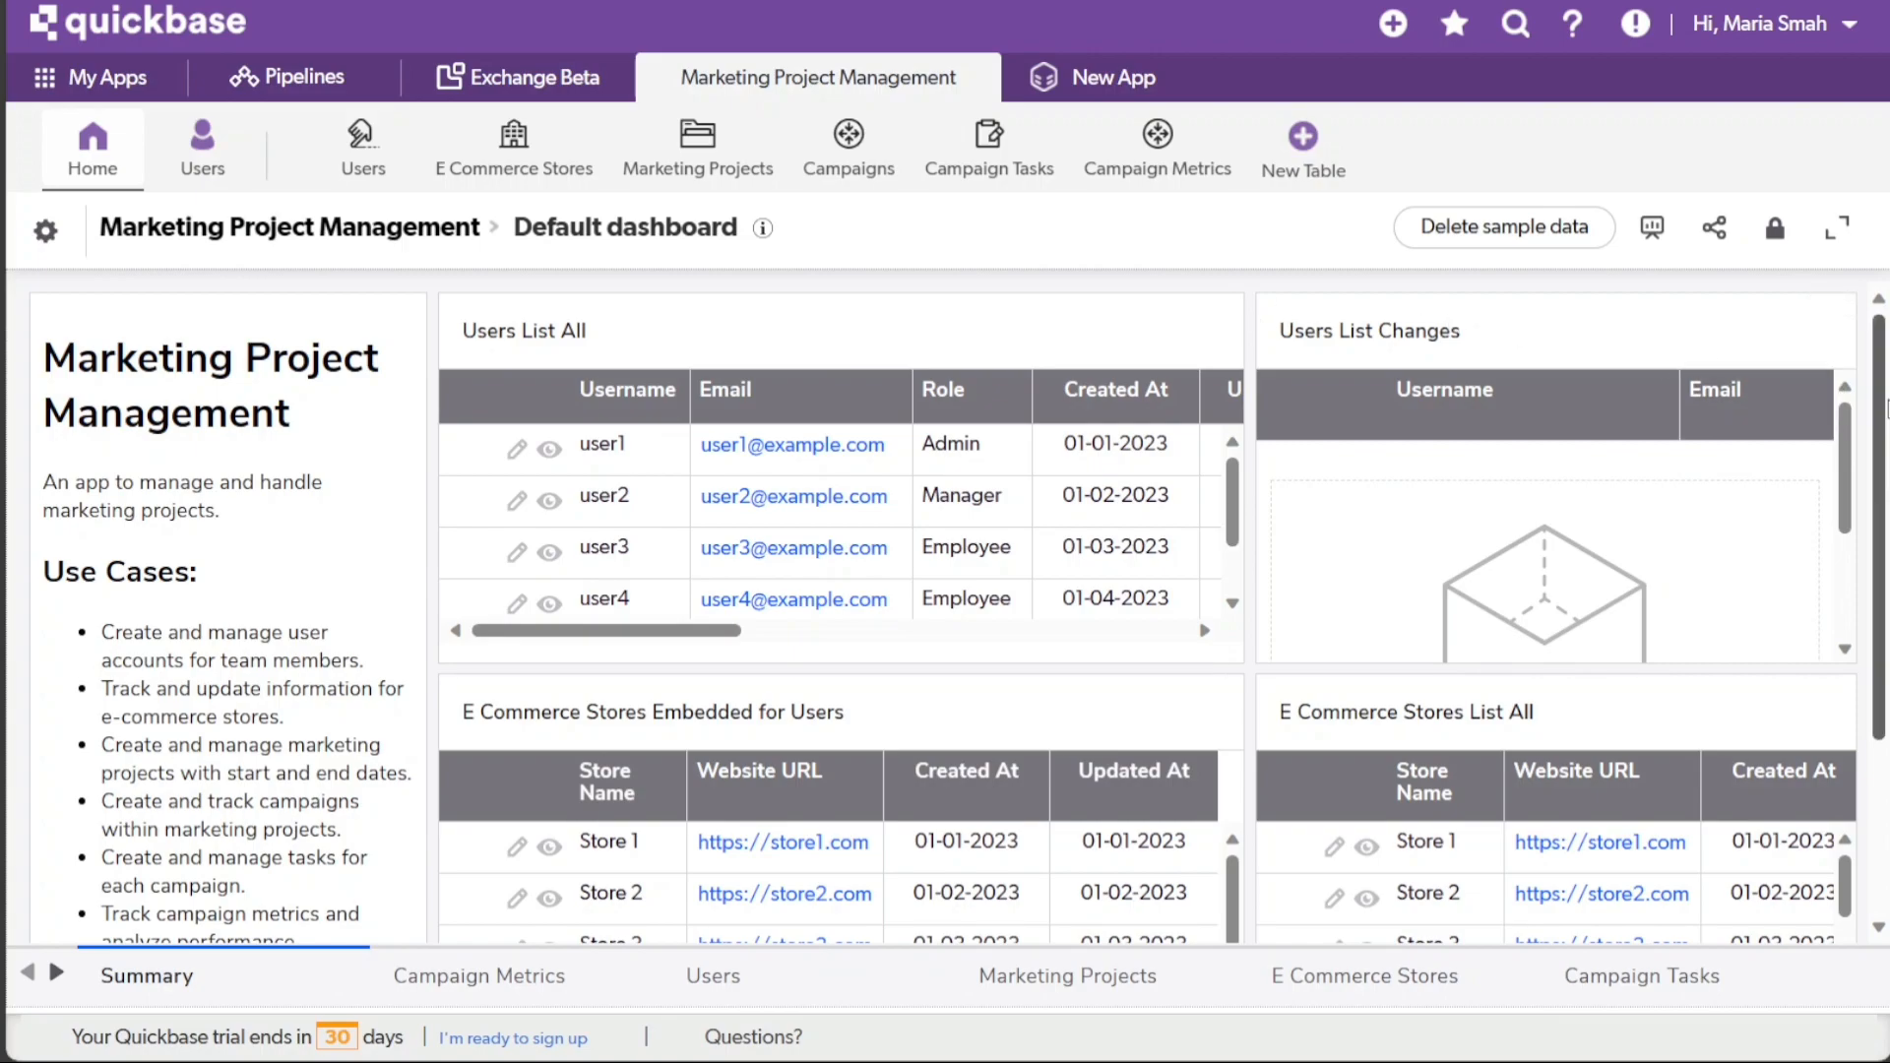
pyautogui.moveTo(1880, 403); pyautogui.dragTo(1864, 589)
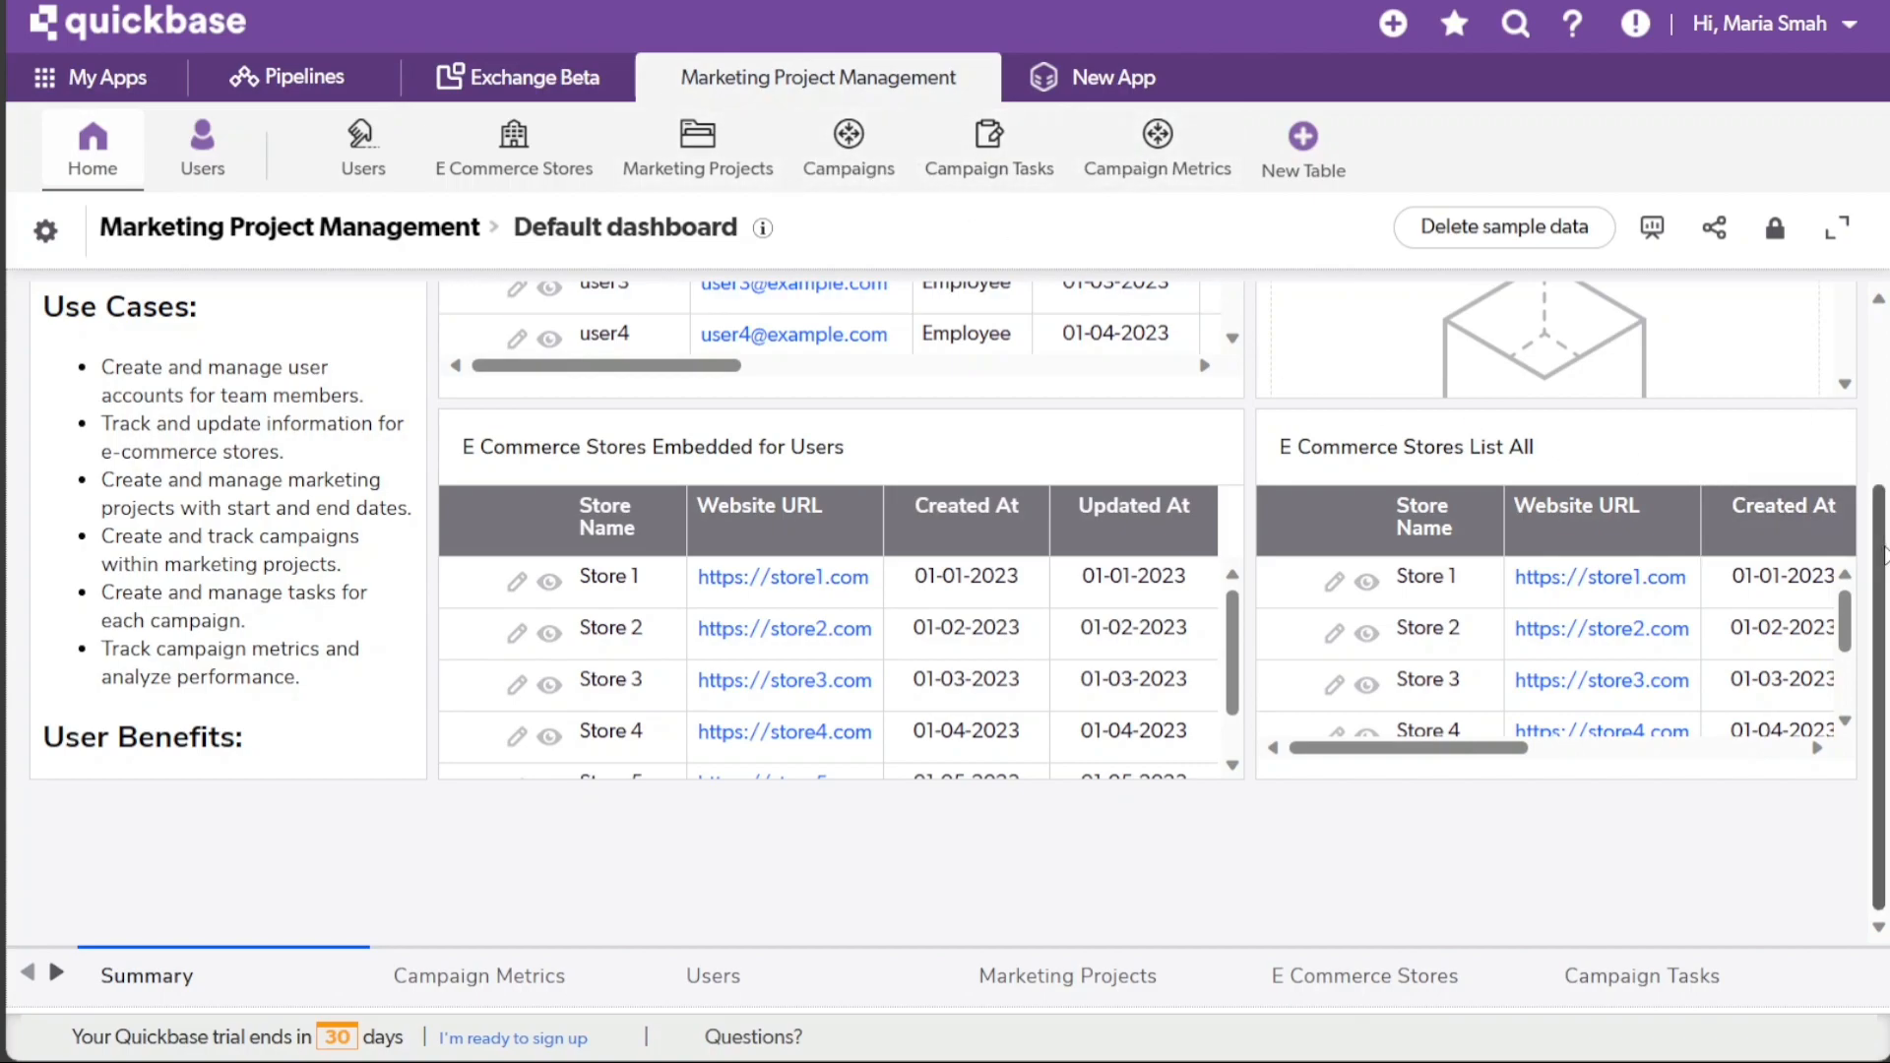
pyautogui.moveTo(1881, 546); pyautogui.dragTo(1882, 334)
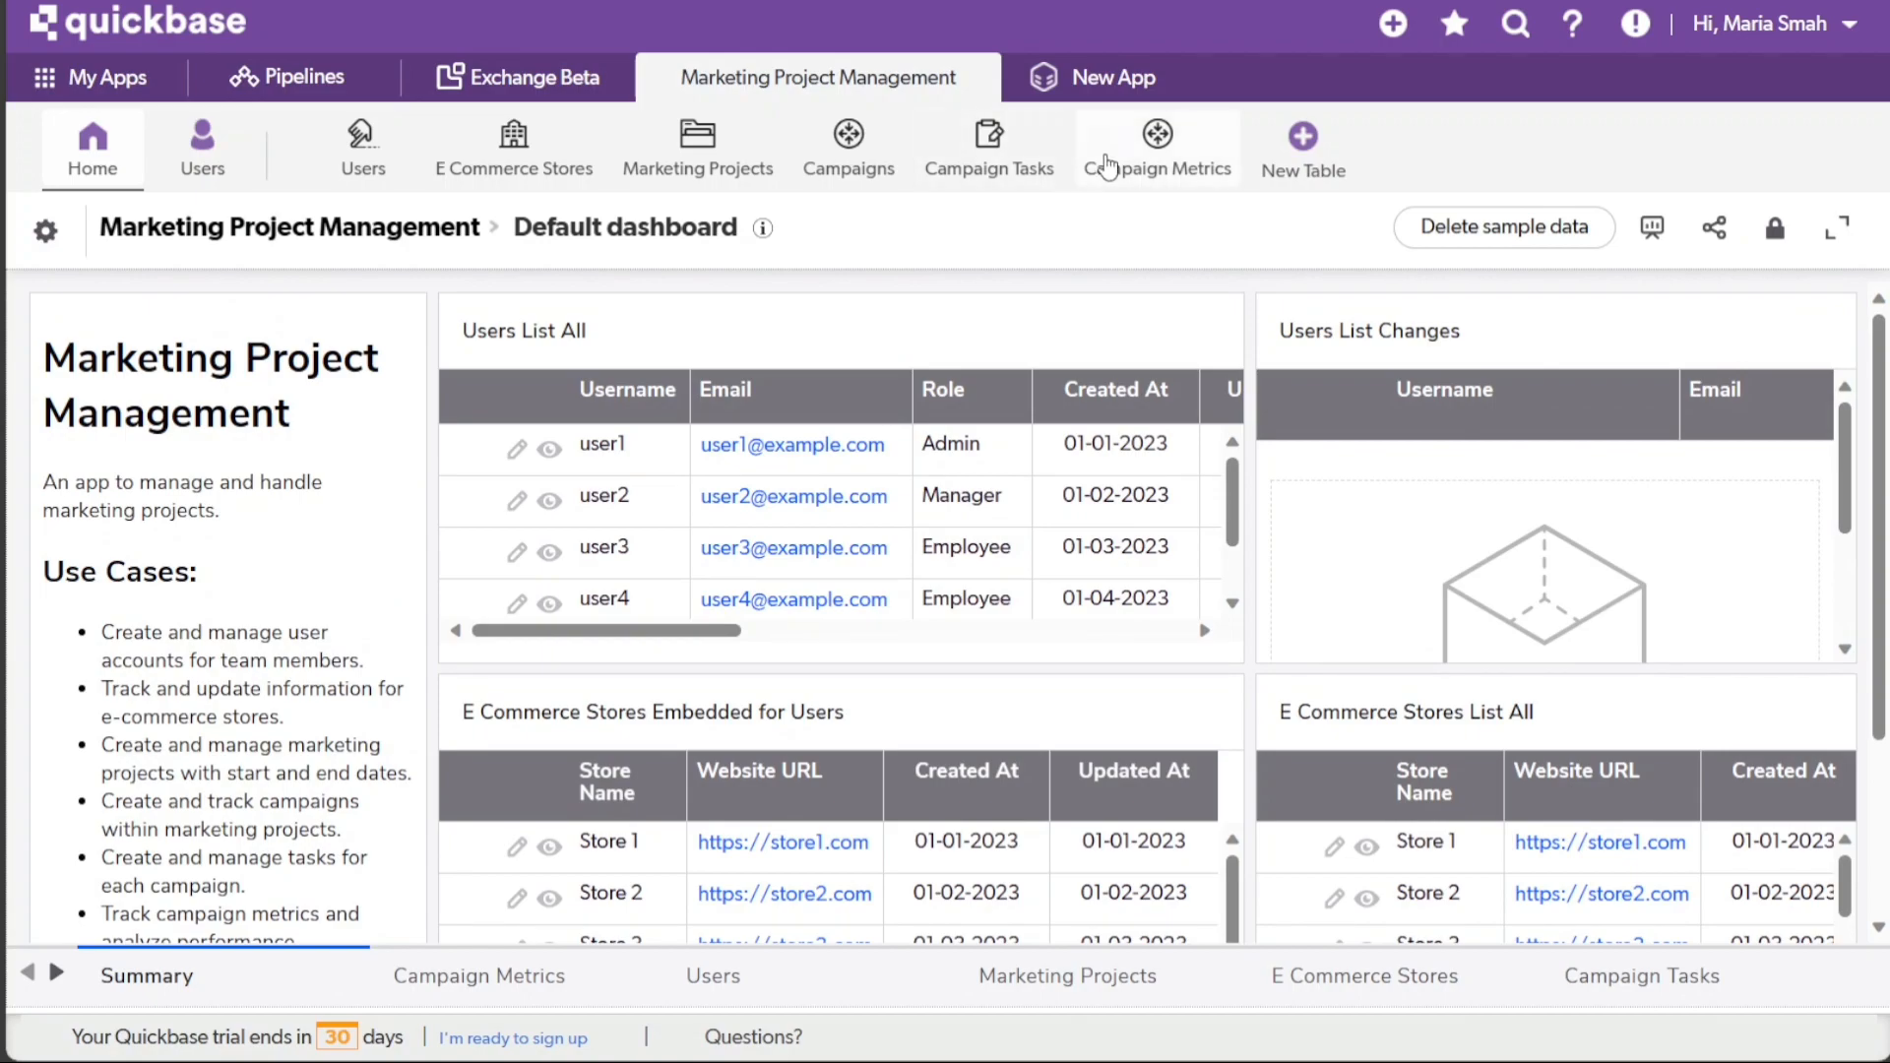
# Open the Campaign Tasks table's settings, examine the table name and structure options, and exit the settings
pyautogui.click(985, 180)
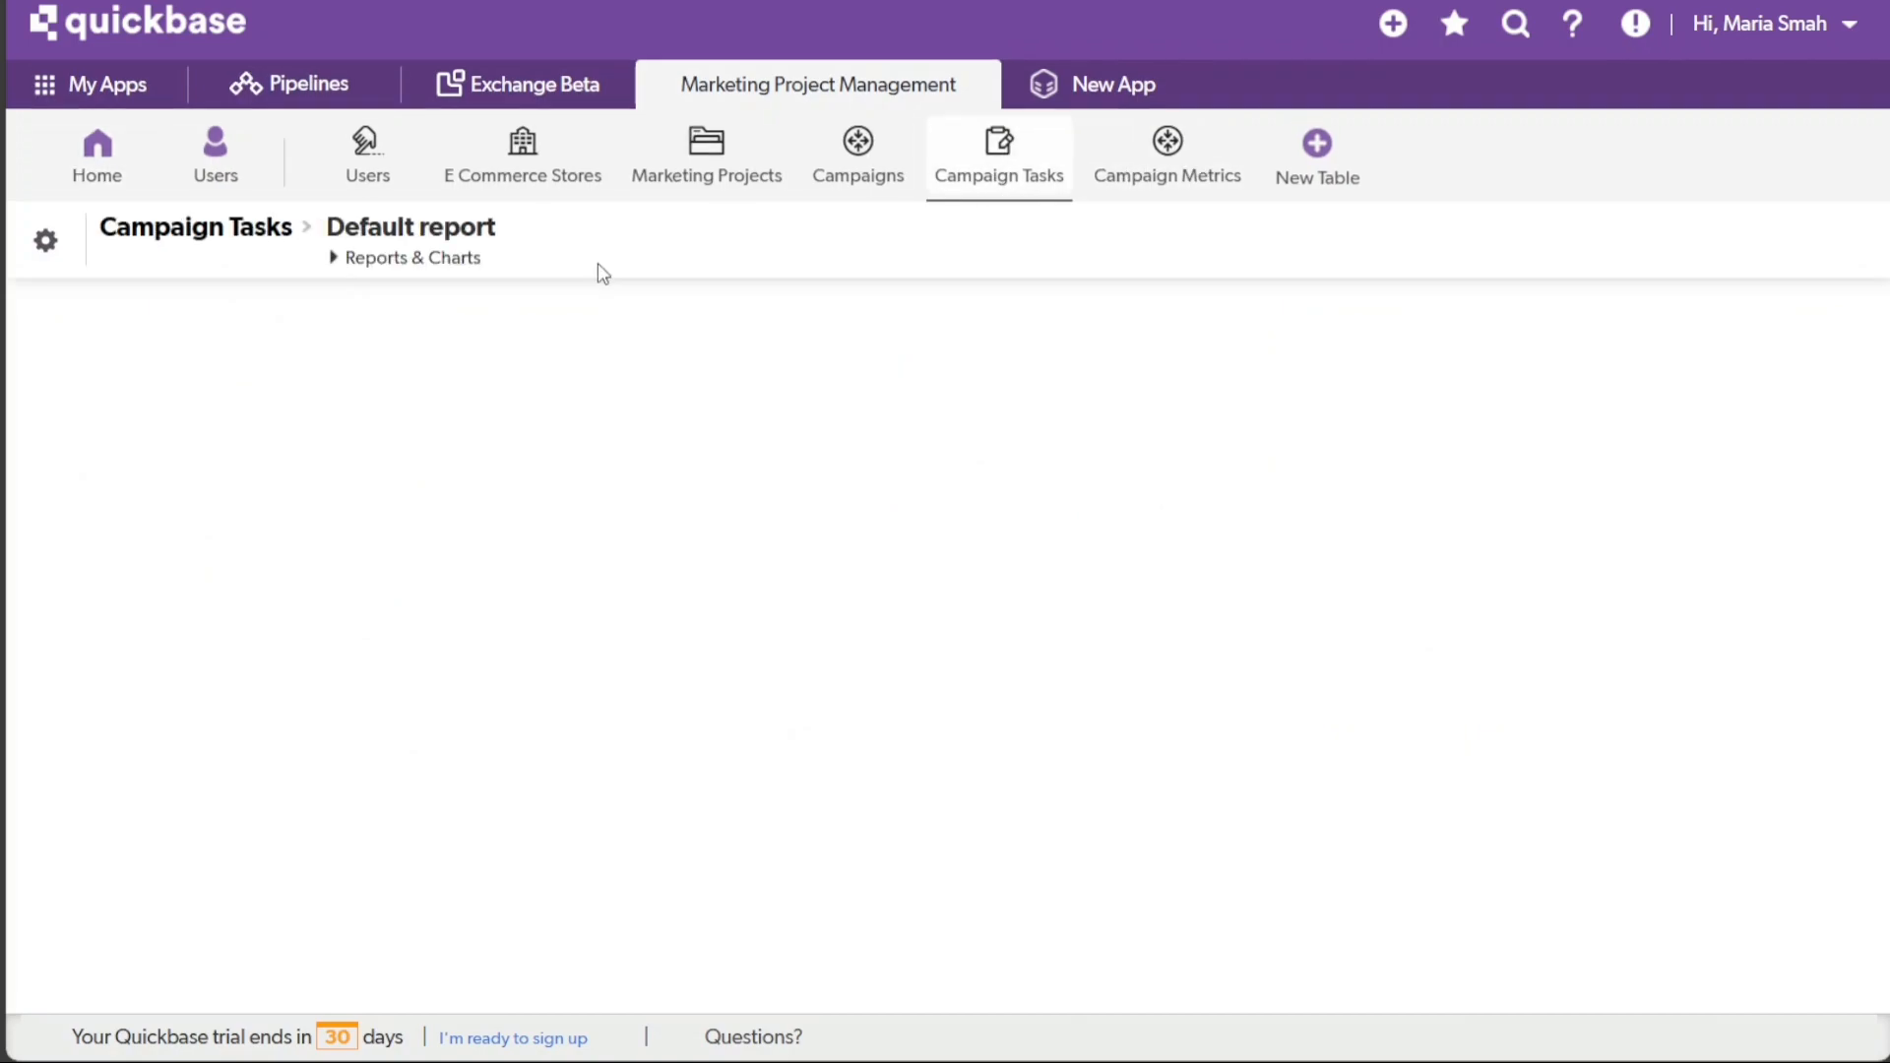
pyautogui.click(46, 242)
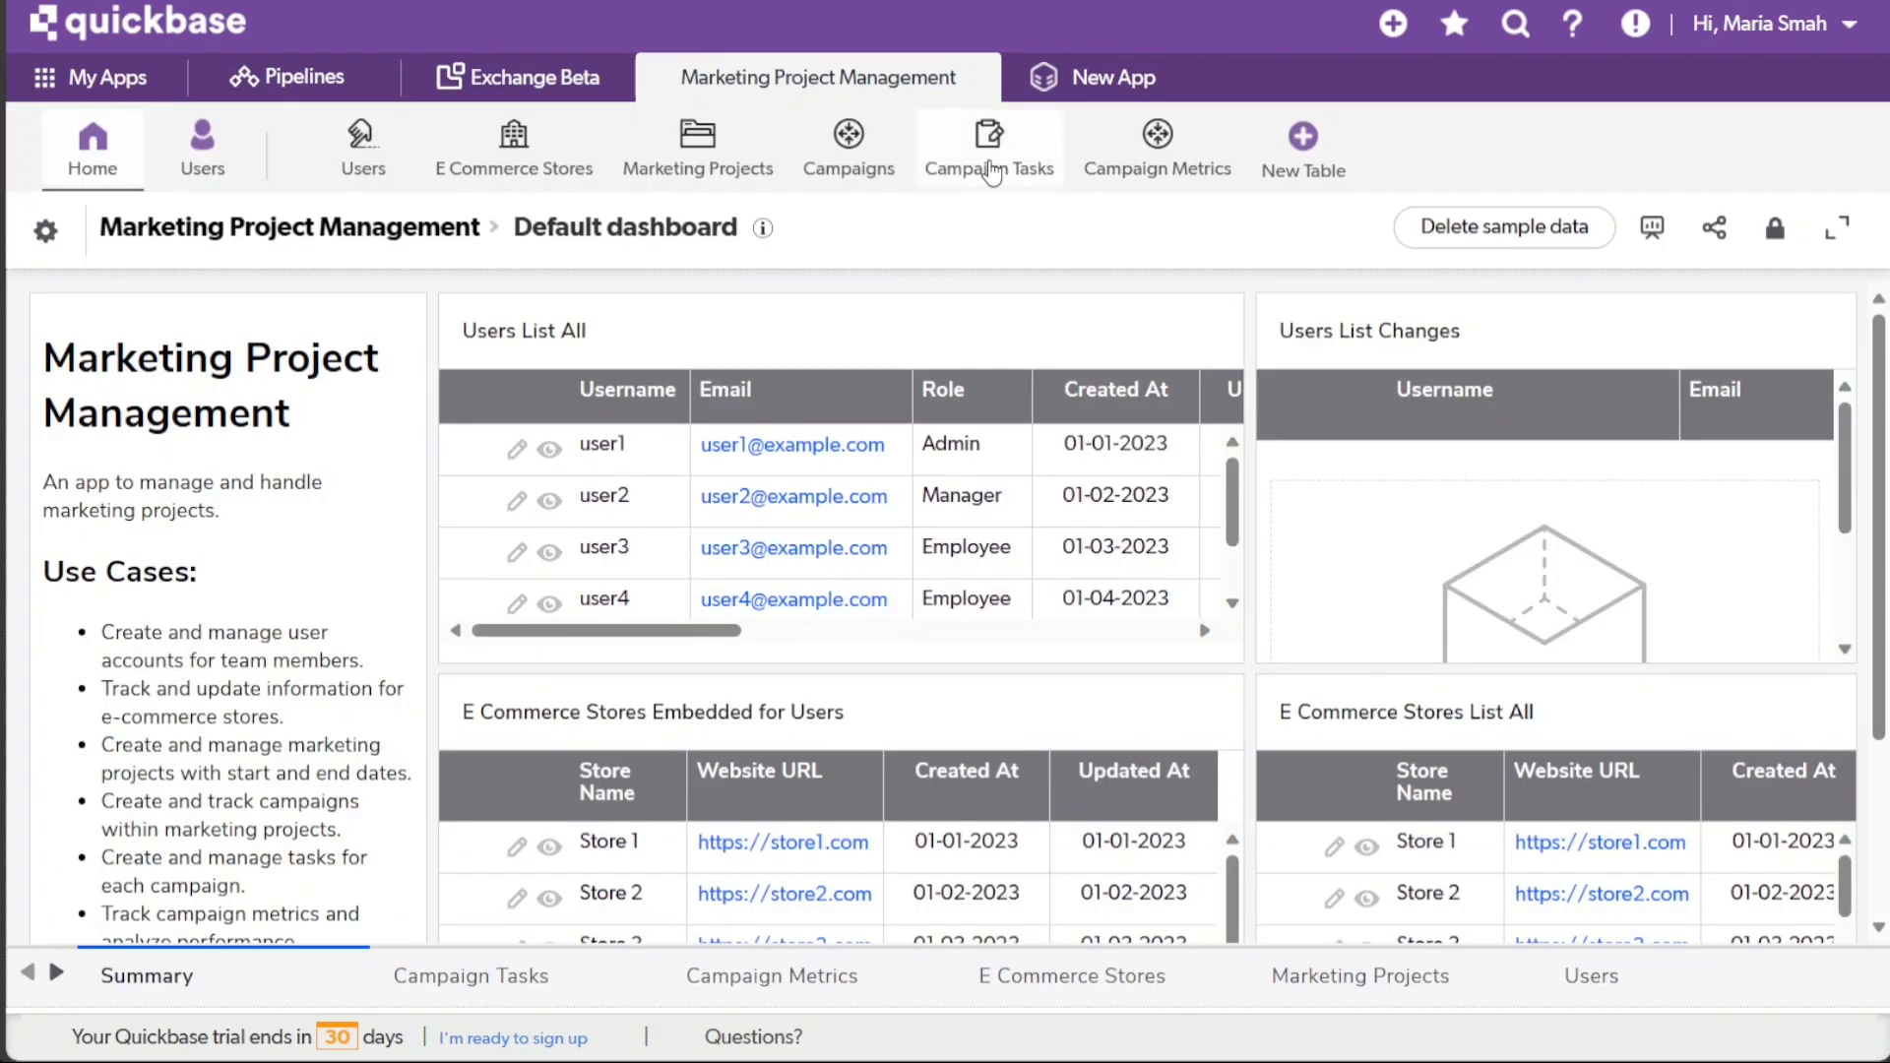
pyautogui.click(992, 171)
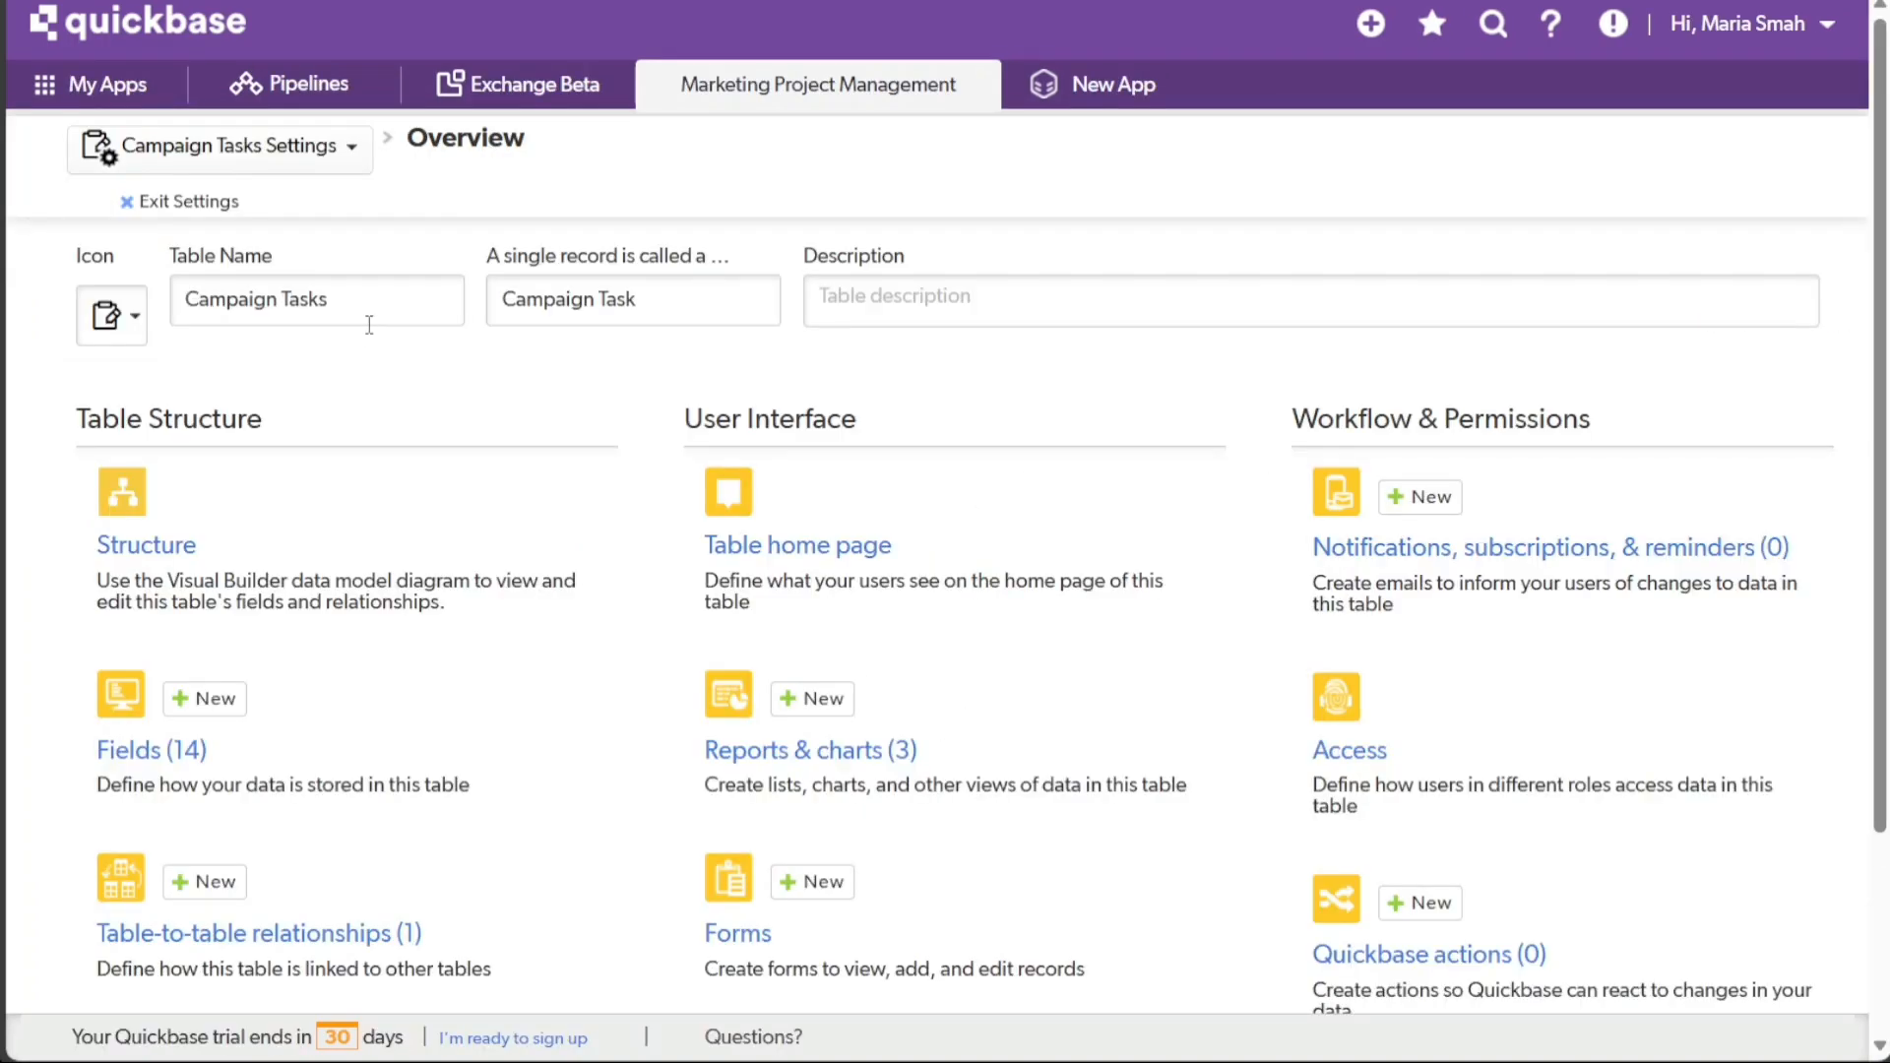
pyautogui.moveTo(356, 307); pyautogui.dragTo(177, 302)
pyautogui.click(142, 201)
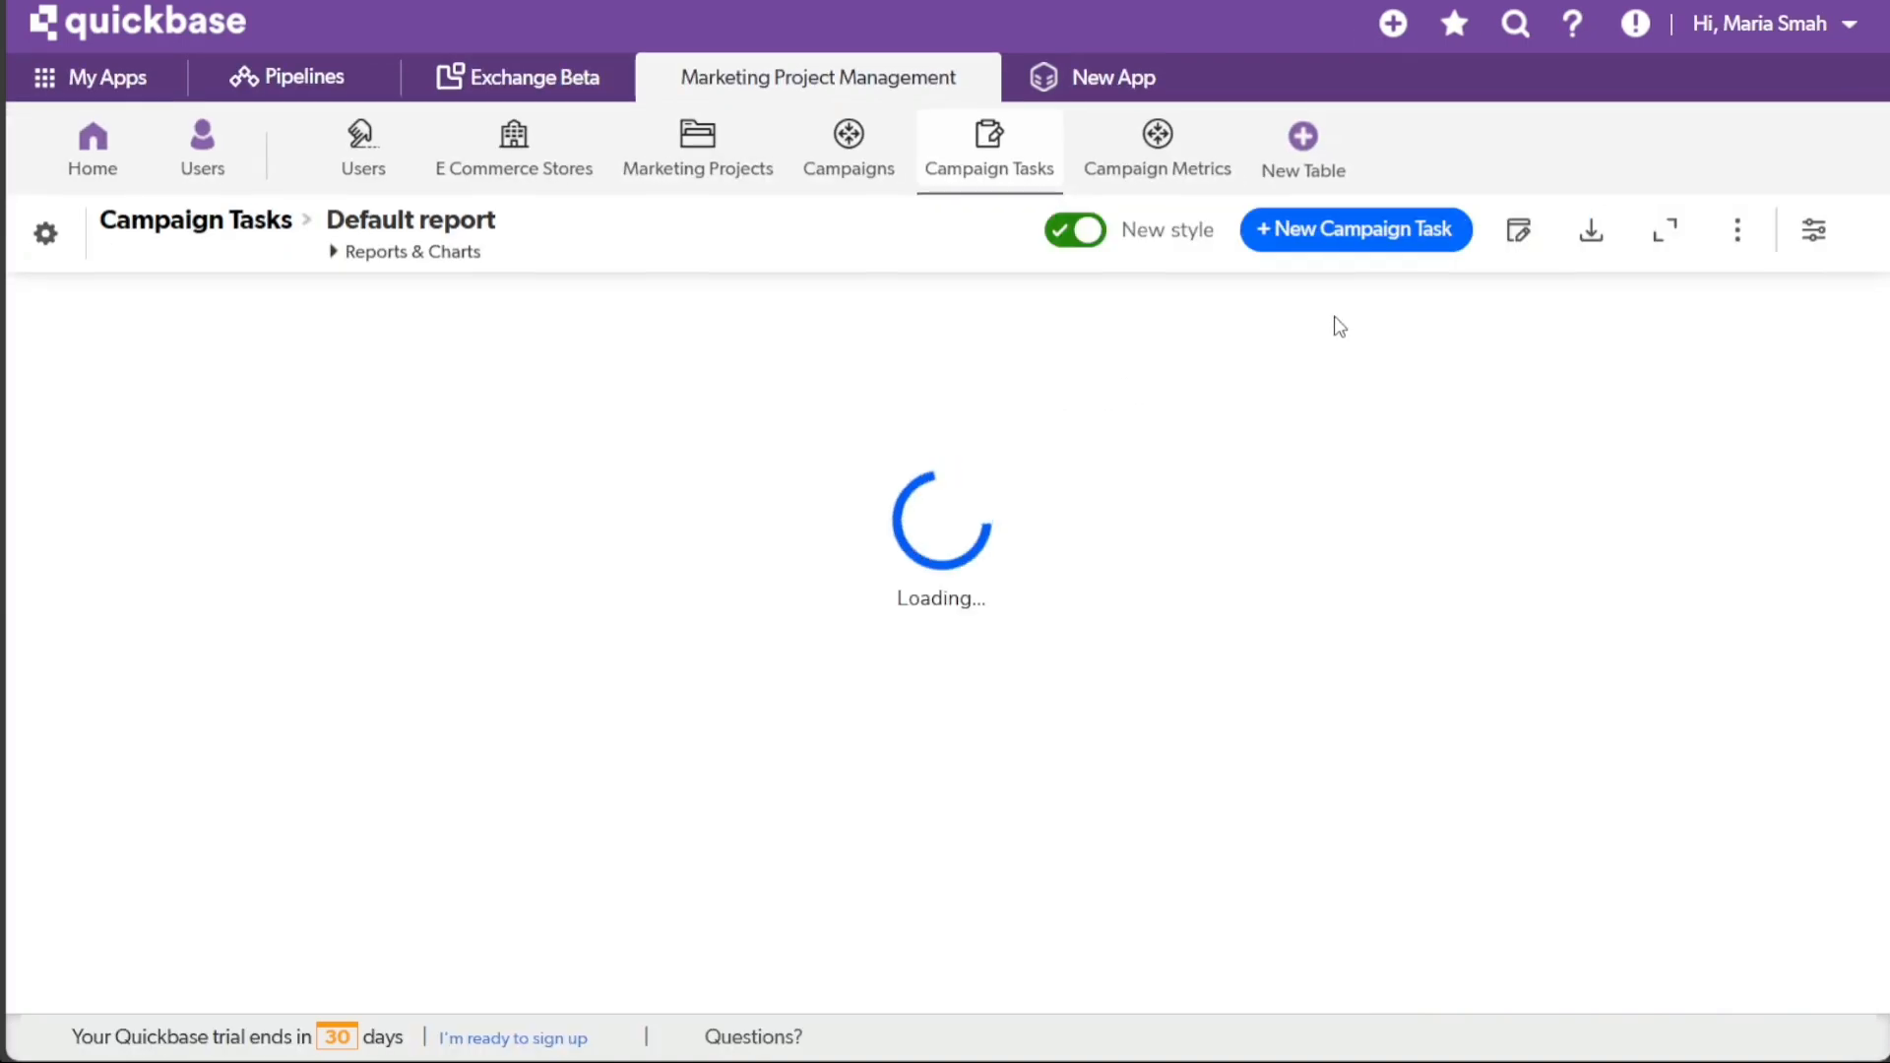
# Open the form for adding a new campaign task and look through its fields
pyautogui.click(1394, 246)
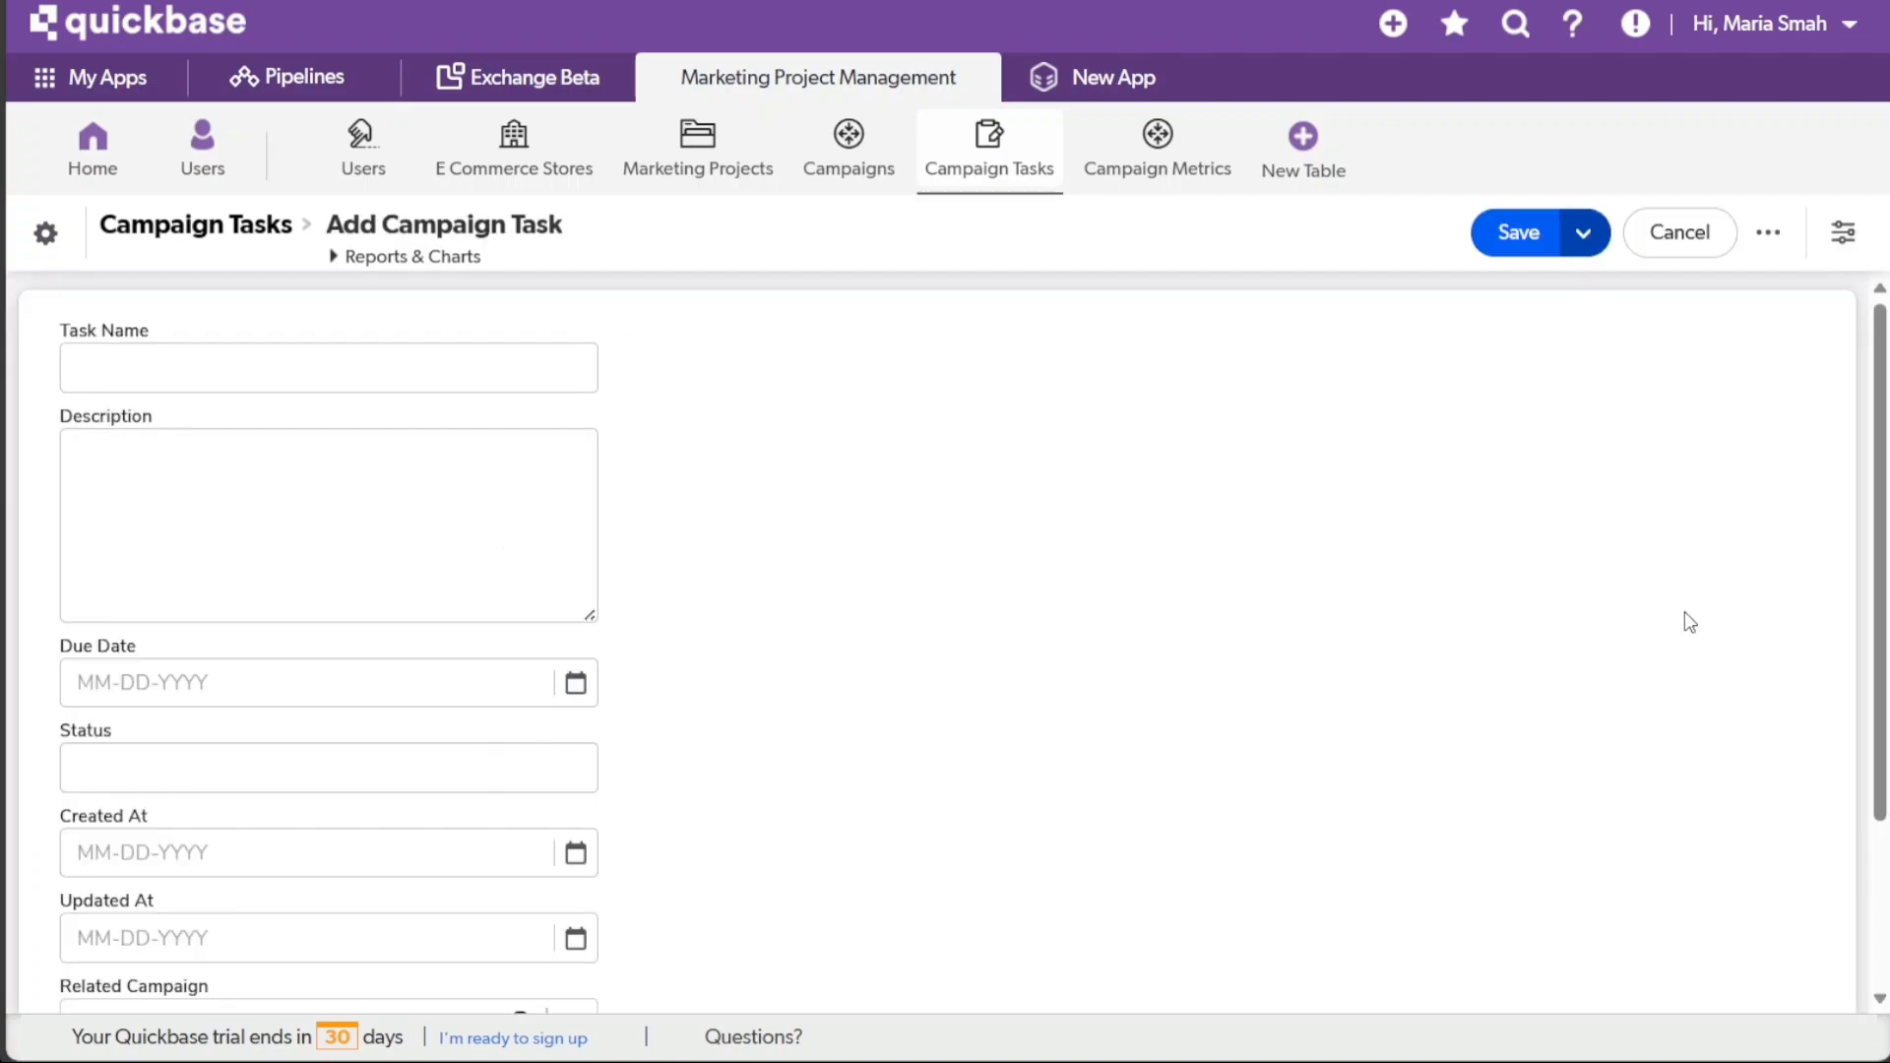
pyautogui.moveTo(1880, 539); pyautogui.dragTo(1880, 697)
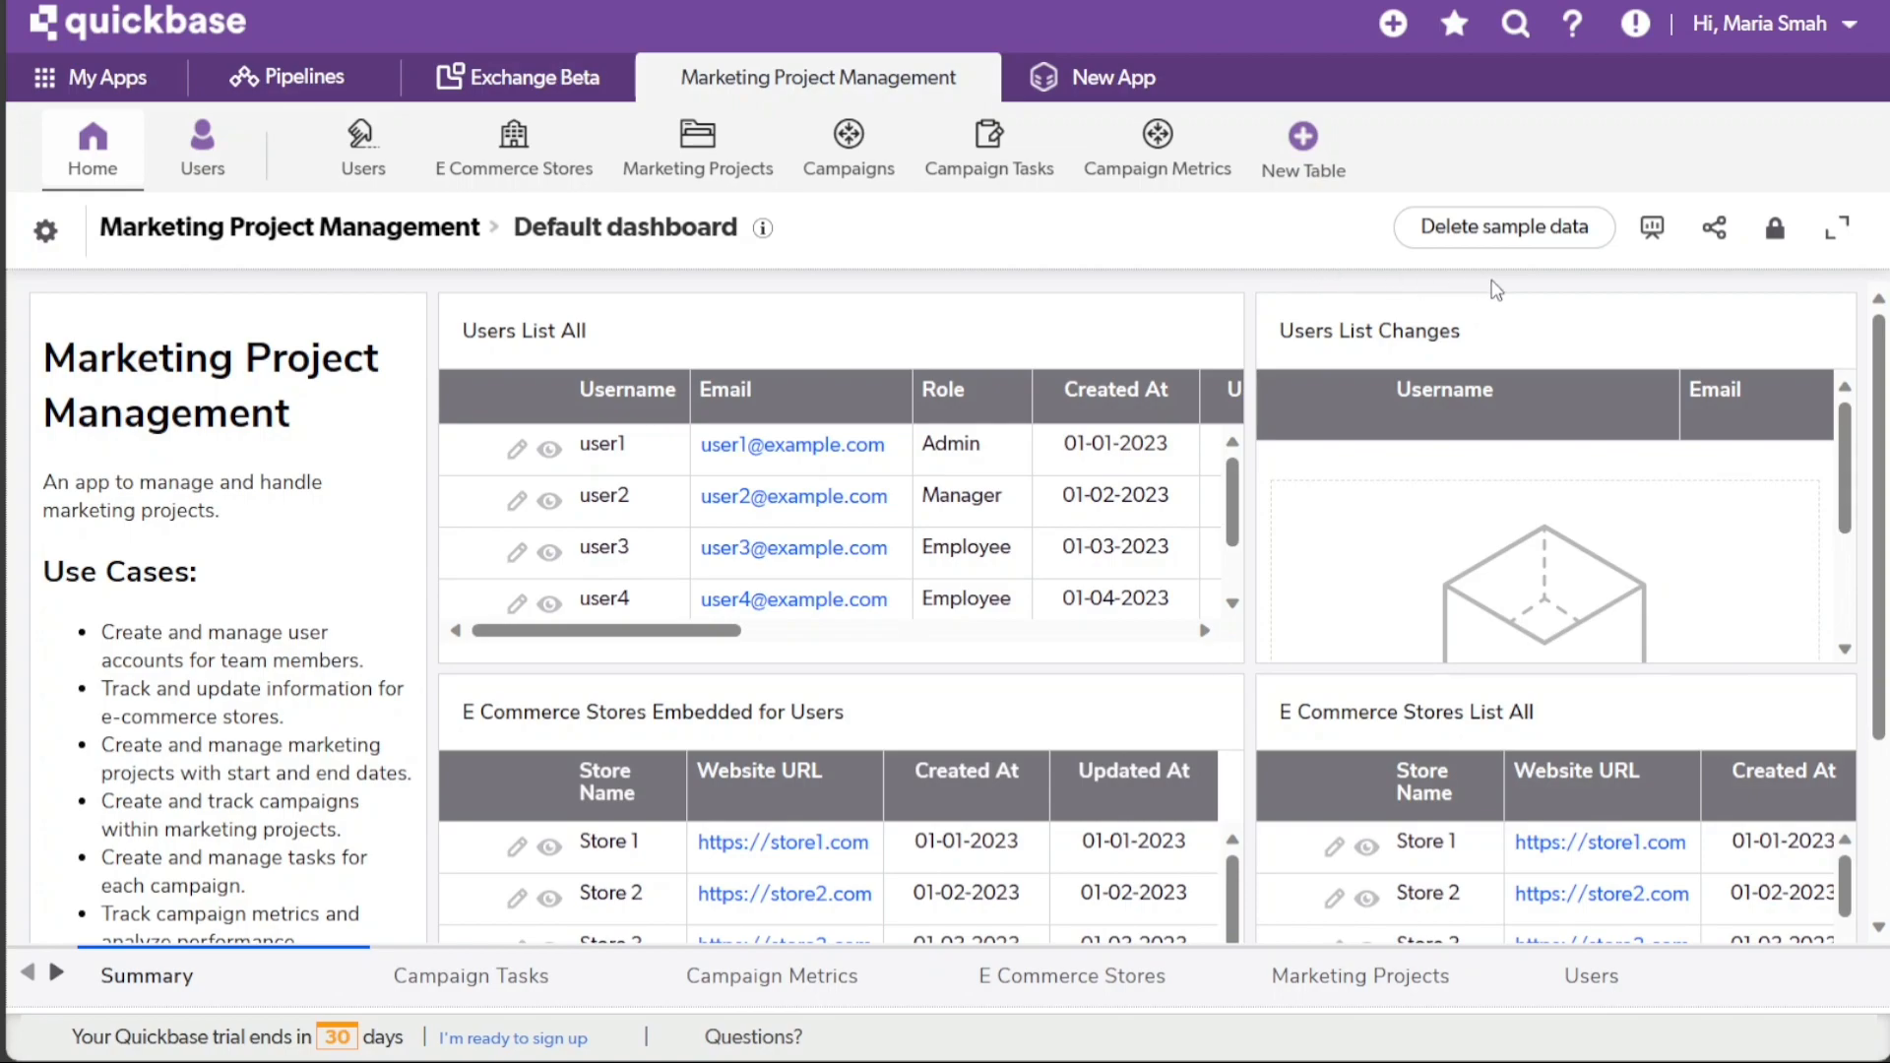
# Copy the default dashboard's link from its sharing options and examine the embed code
pyautogui.click(1715, 230)
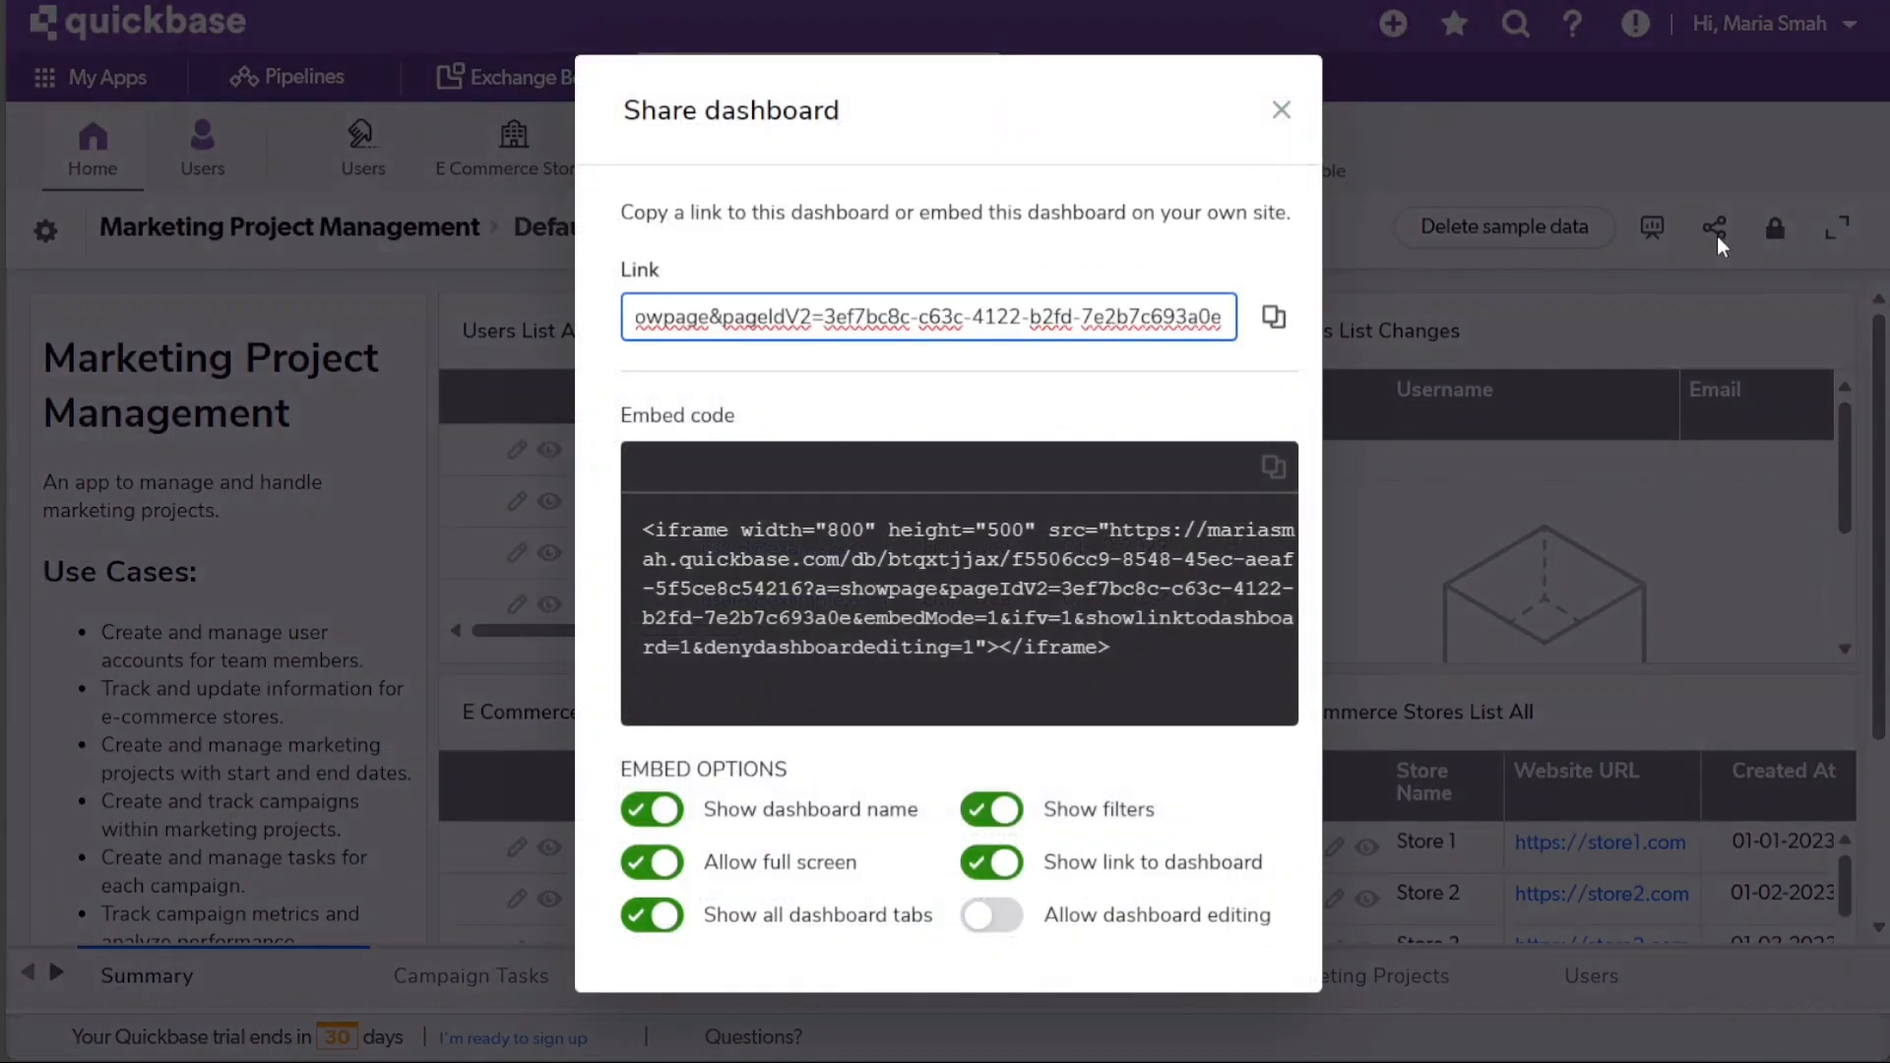
pyautogui.click(1273, 317)
pyautogui.click(1274, 317)
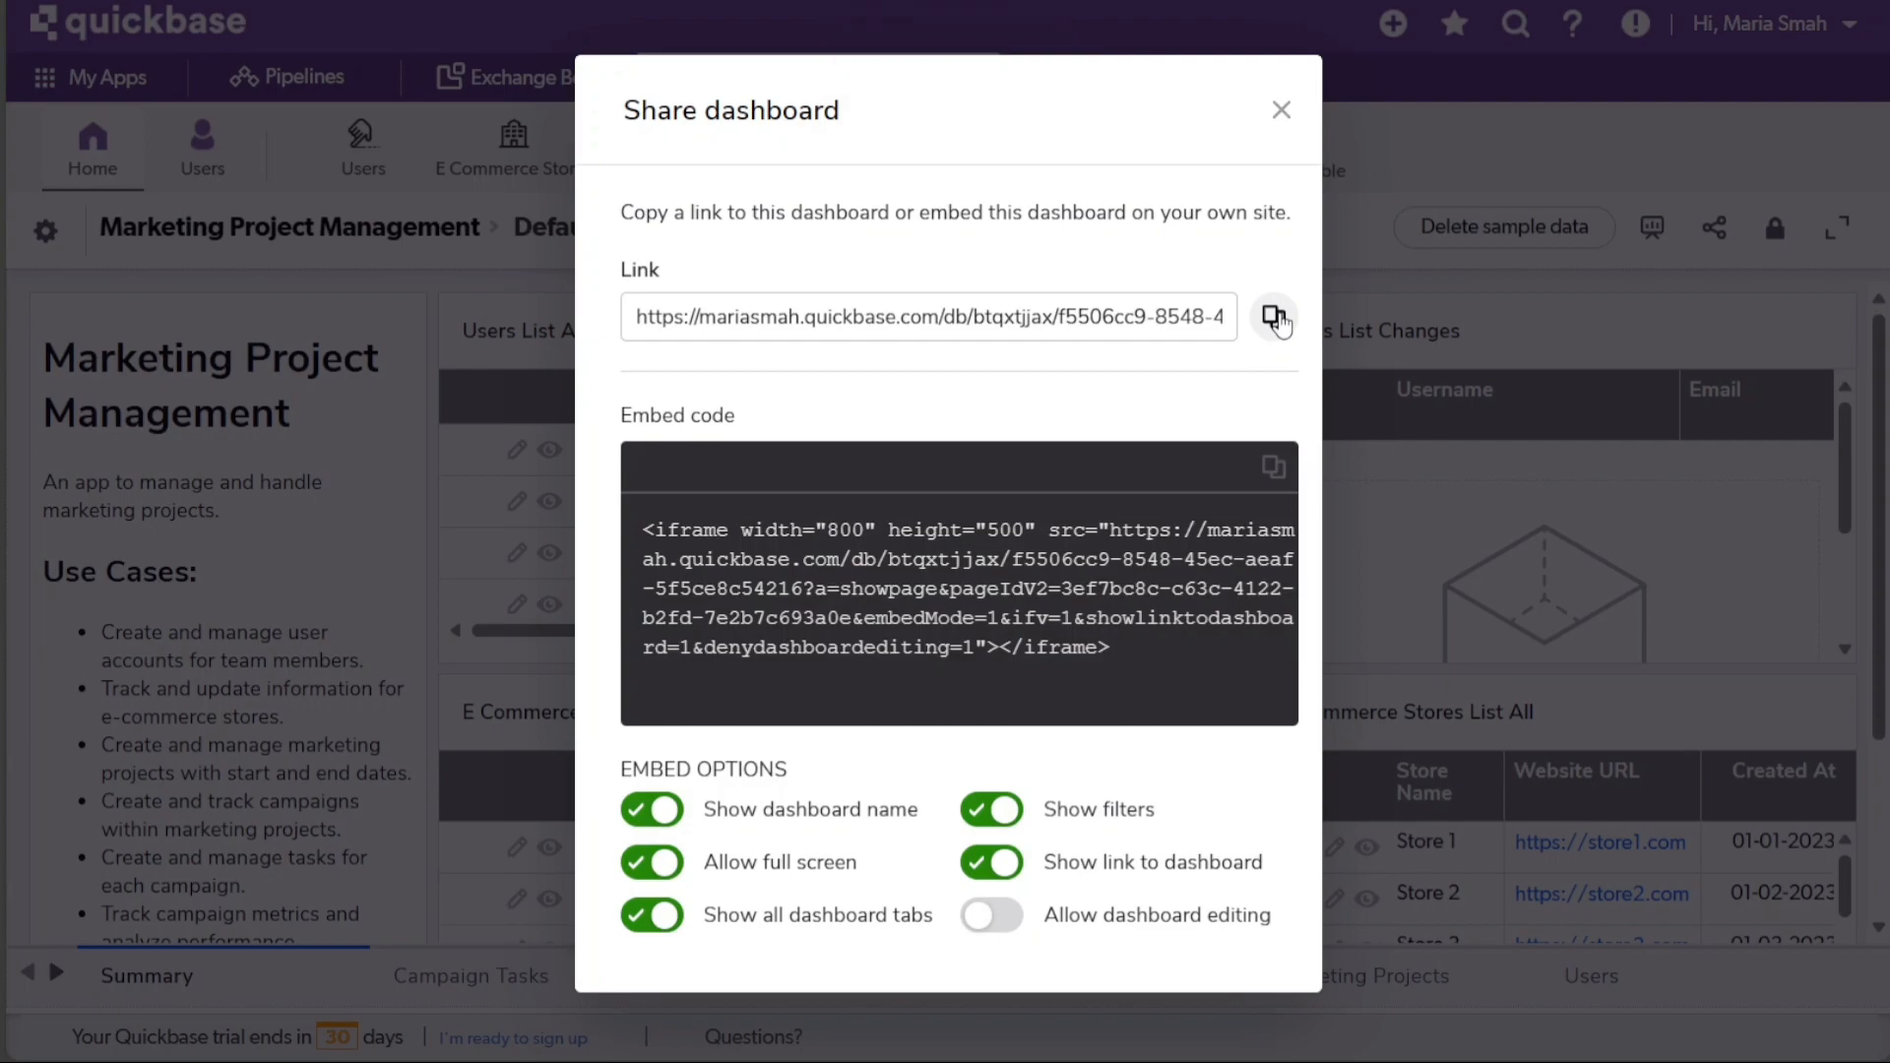
pyautogui.moveTo(1130, 660); pyautogui.dragTo(630, 532)
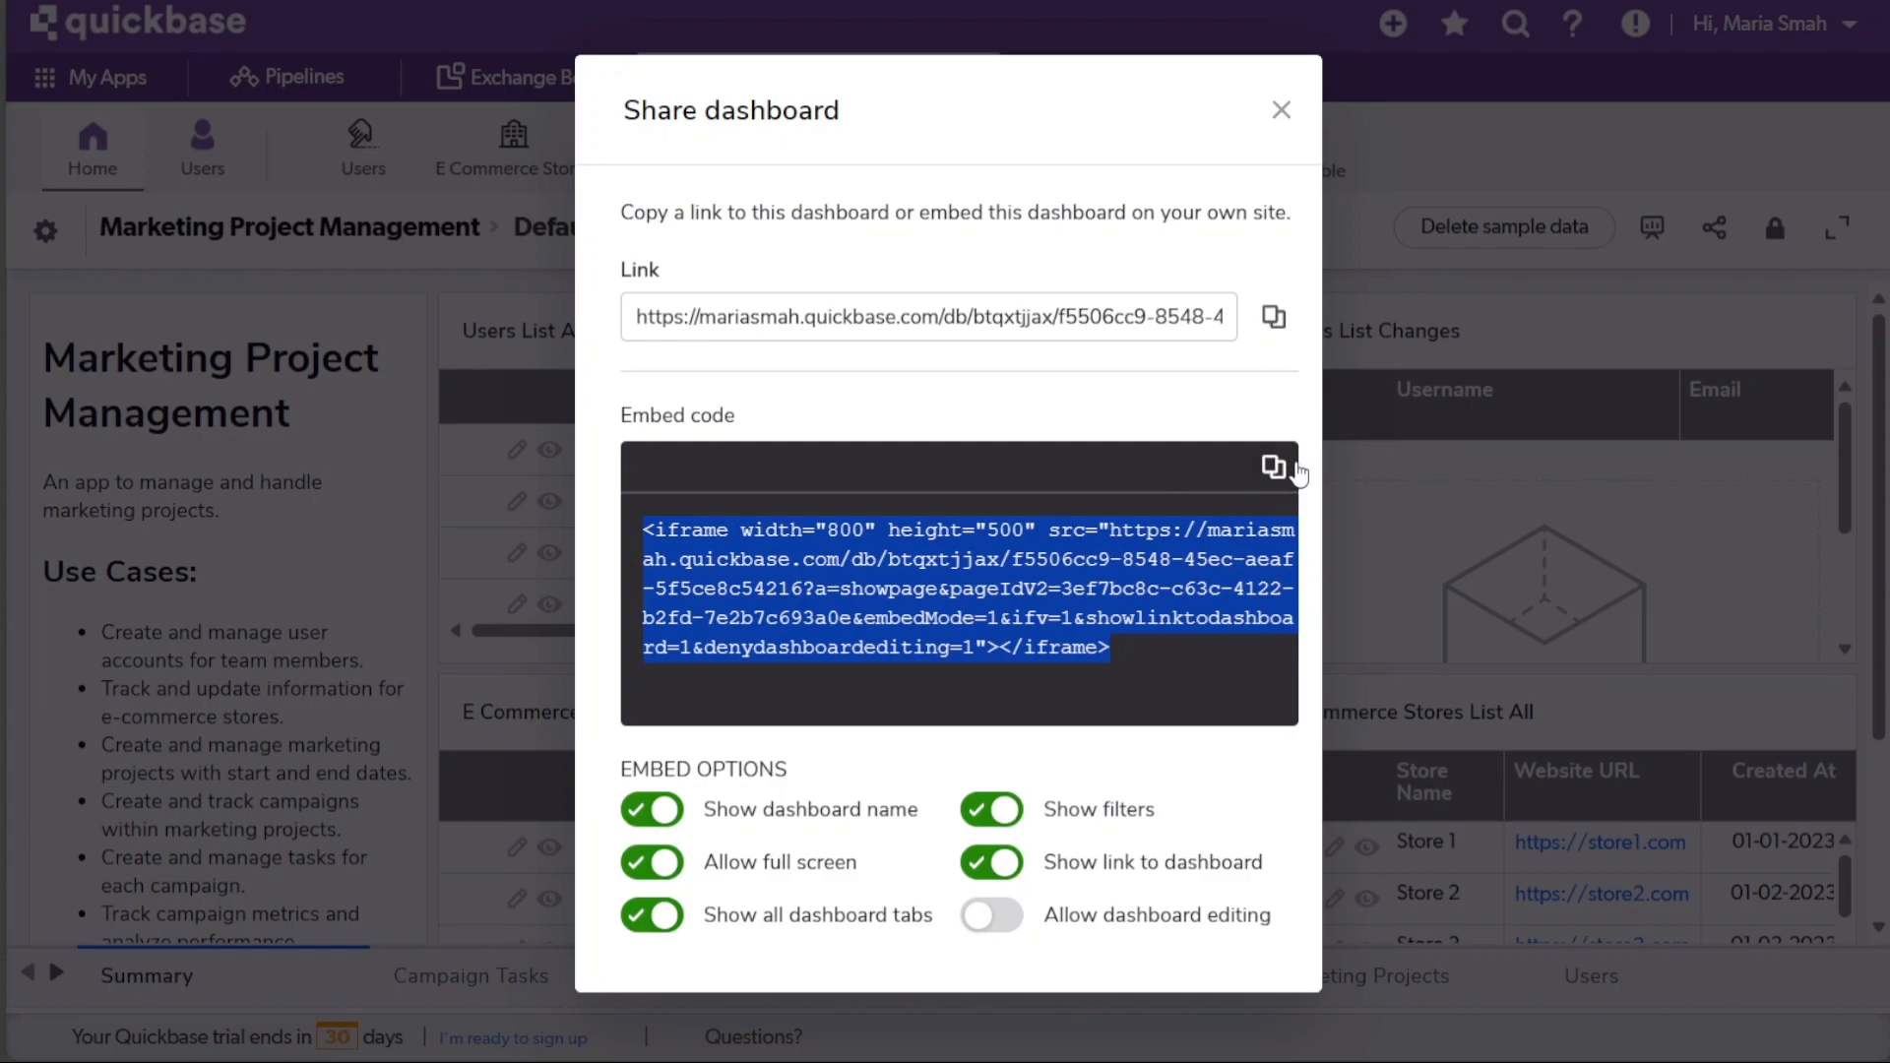
pyautogui.click(1178, 410)
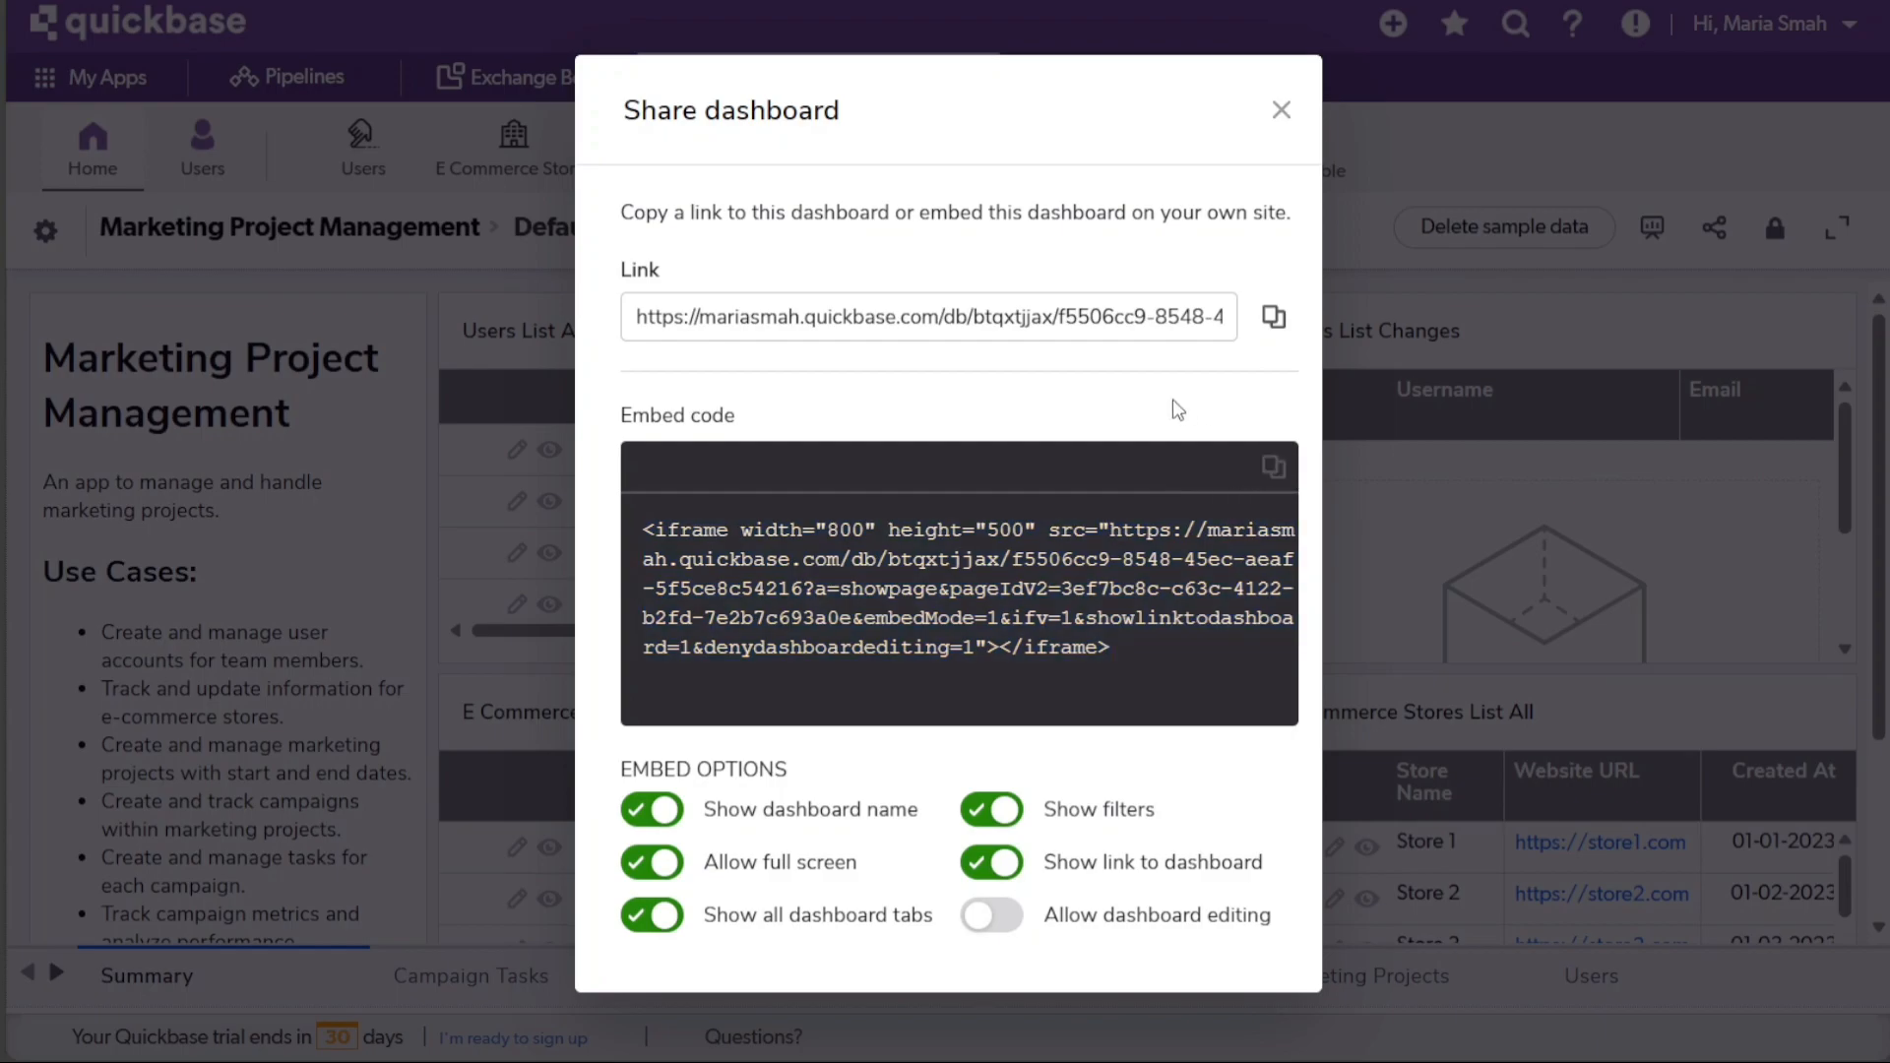